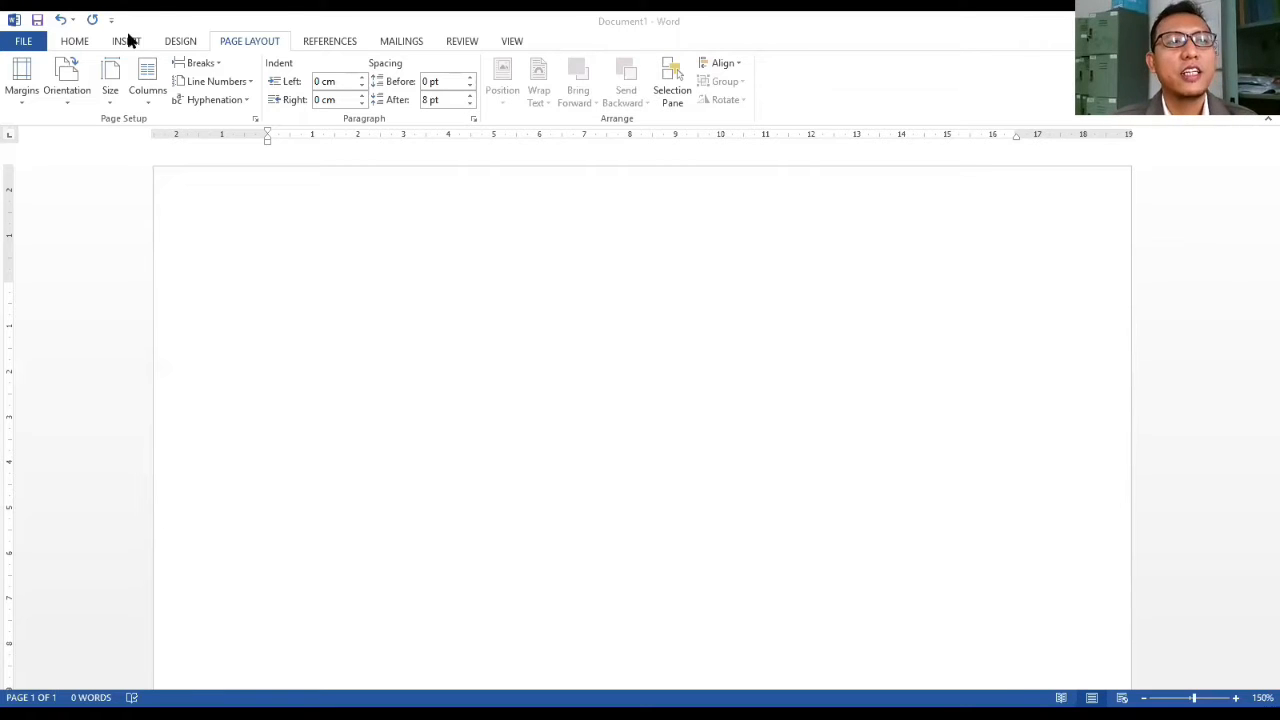
# - Set the document's paper size to A4
pyautogui.click(84, 43)
pyautogui.click(128, 43)
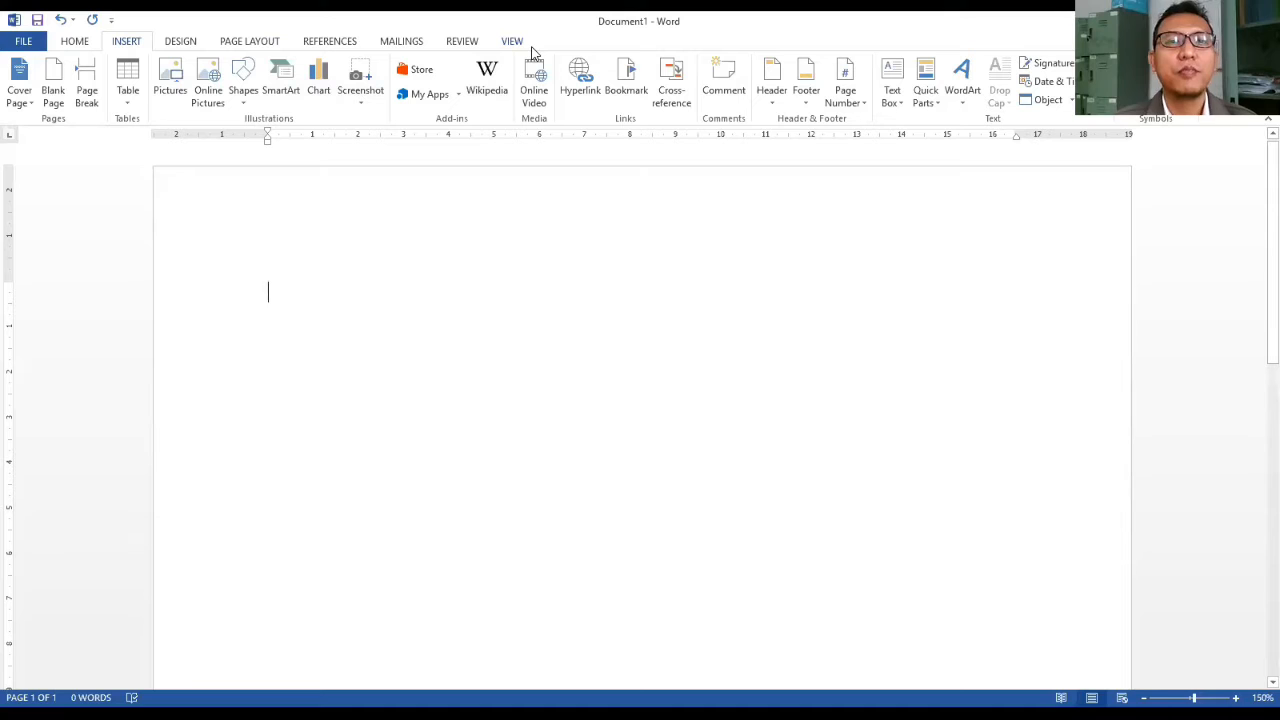
pyautogui.click(241, 47)
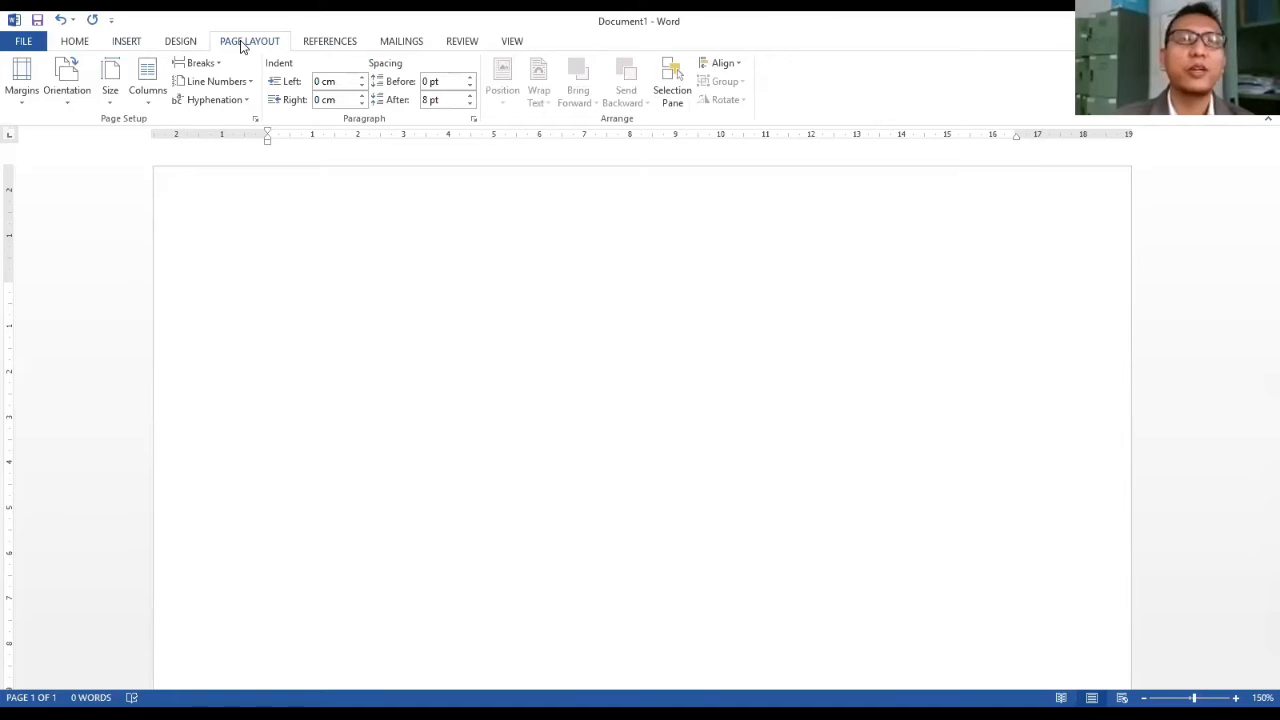
pyautogui.click(111, 104)
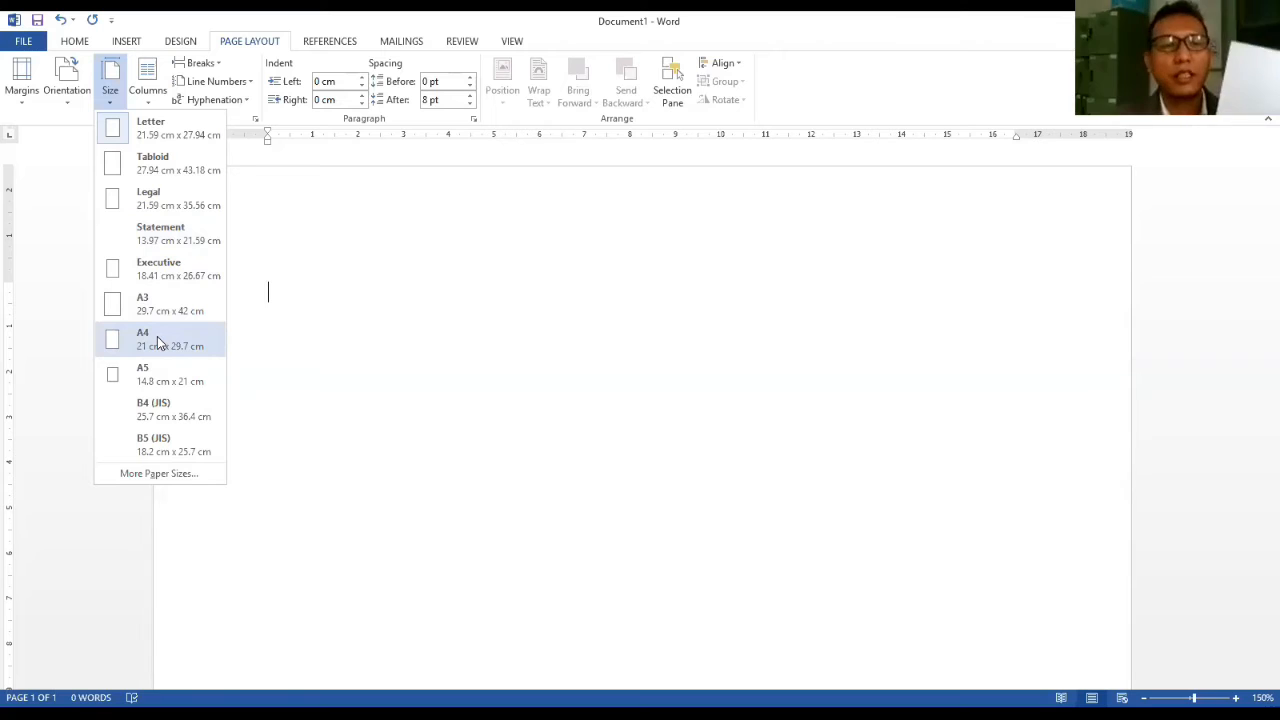
pyautogui.click(157, 340)
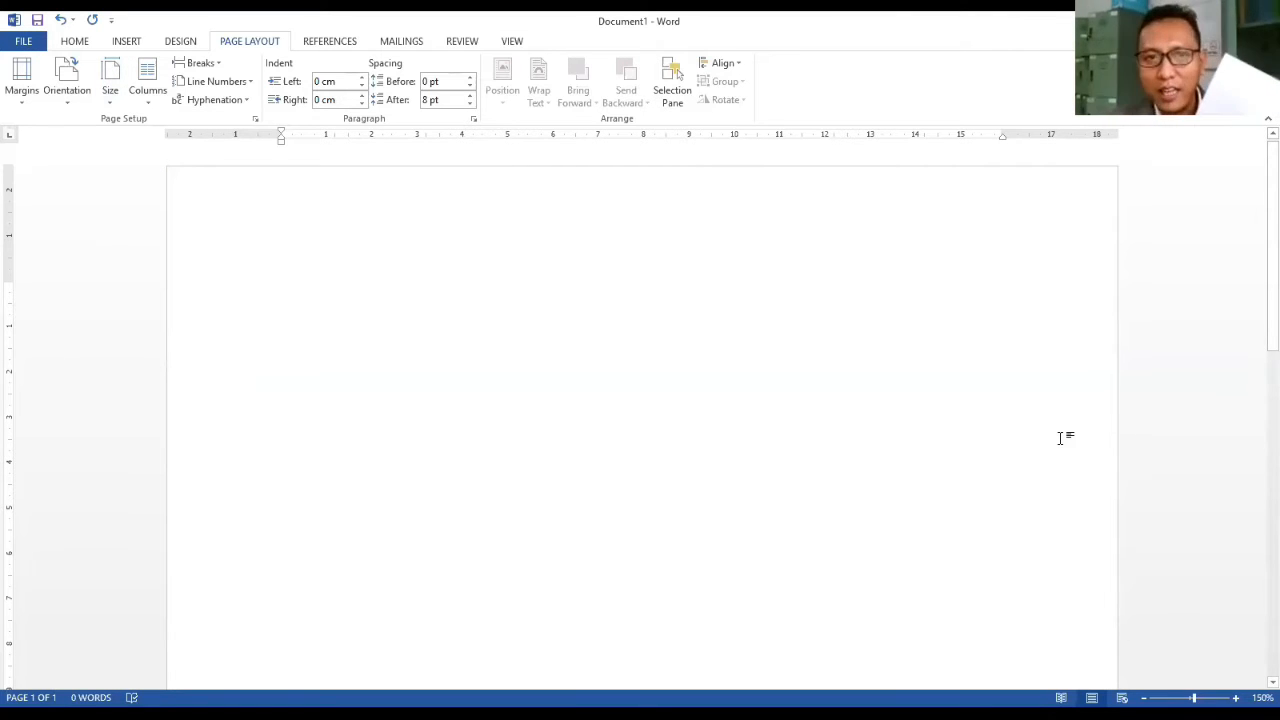
pyautogui.click(14, 20)
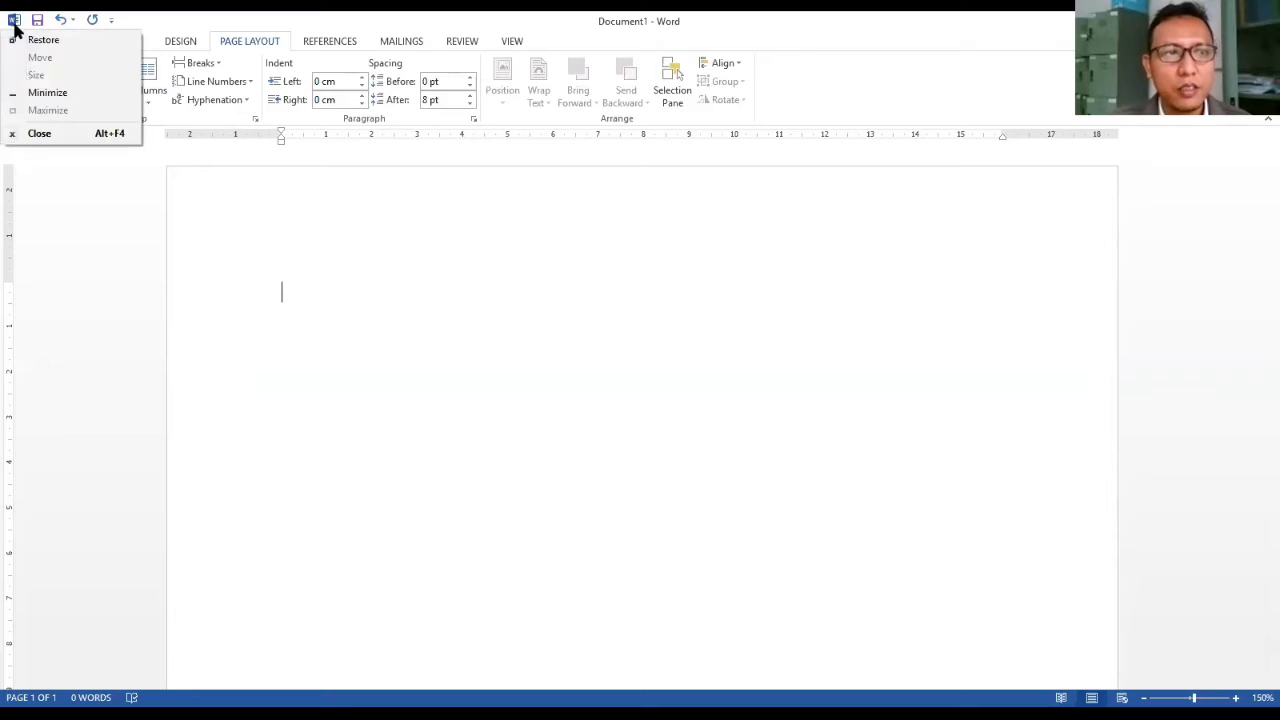
pyautogui.click(183, 17)
pyautogui.click(24, 42)
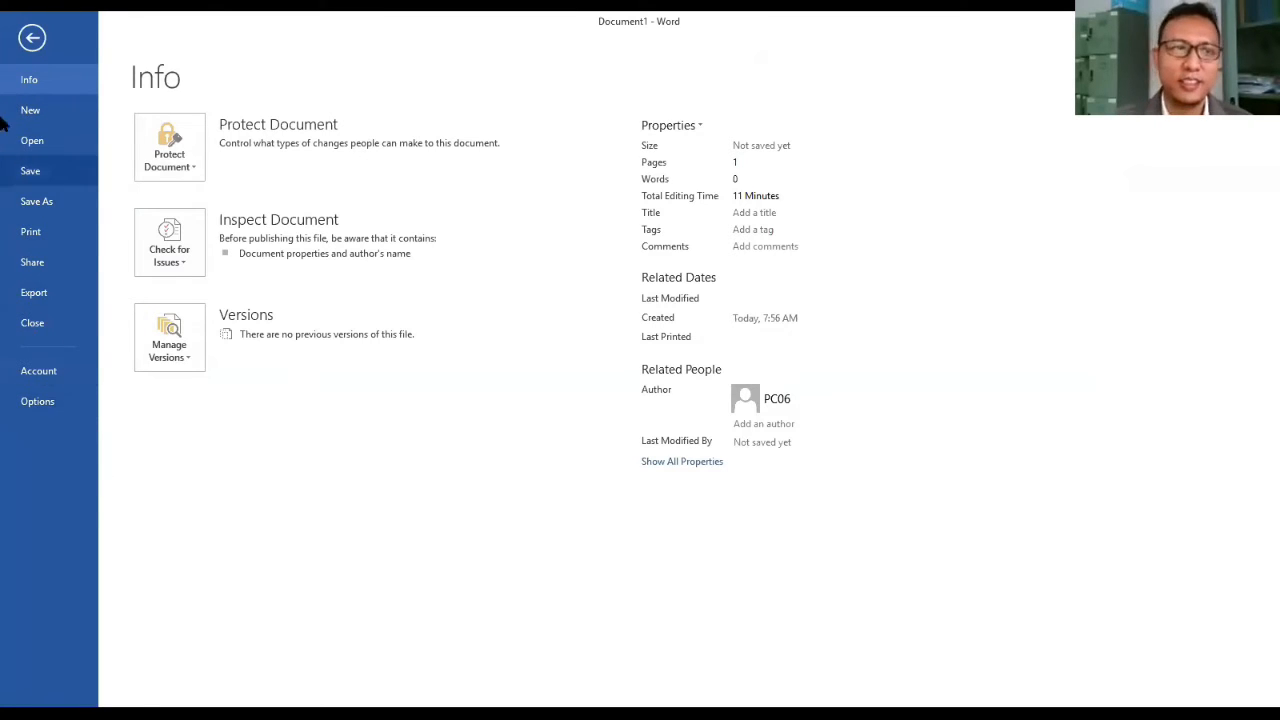
pyautogui.click(36, 40)
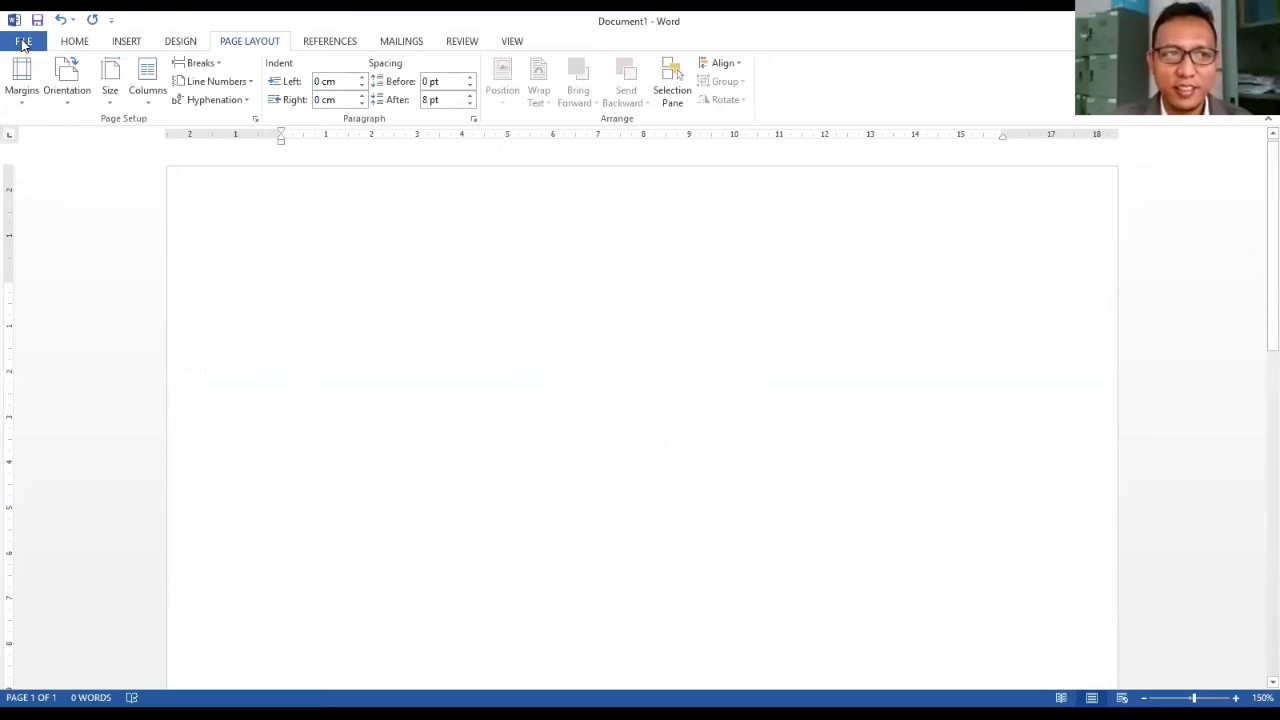
# - Set the measurement units to inches in the advanced display options and check the preset paper sizes in that unit
pyautogui.click(23, 44)
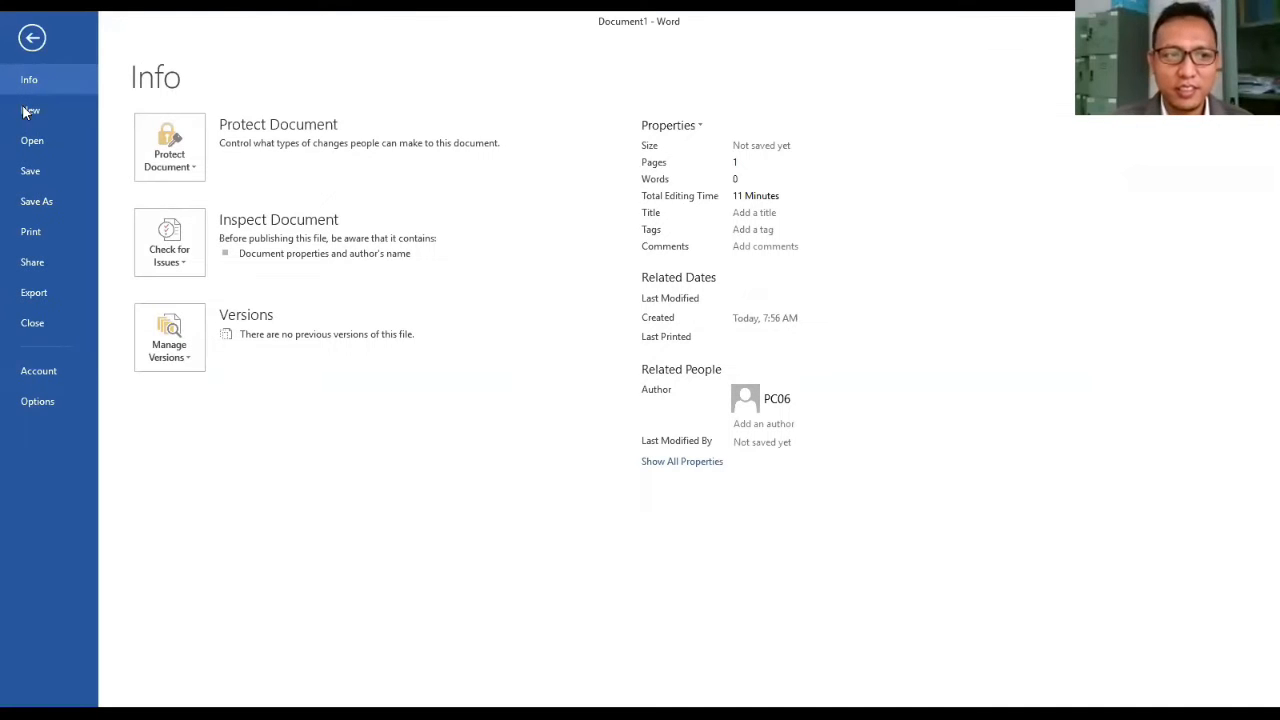
pyautogui.click(38, 402)
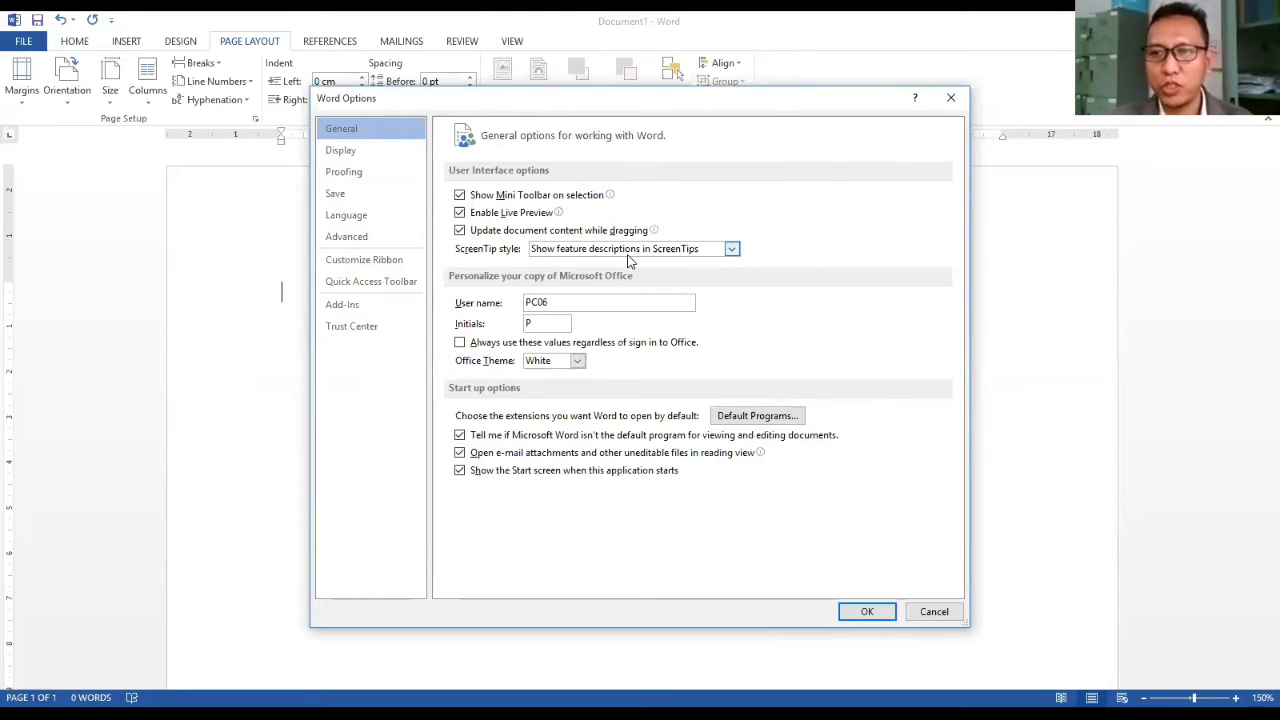
pyautogui.click(356, 246)
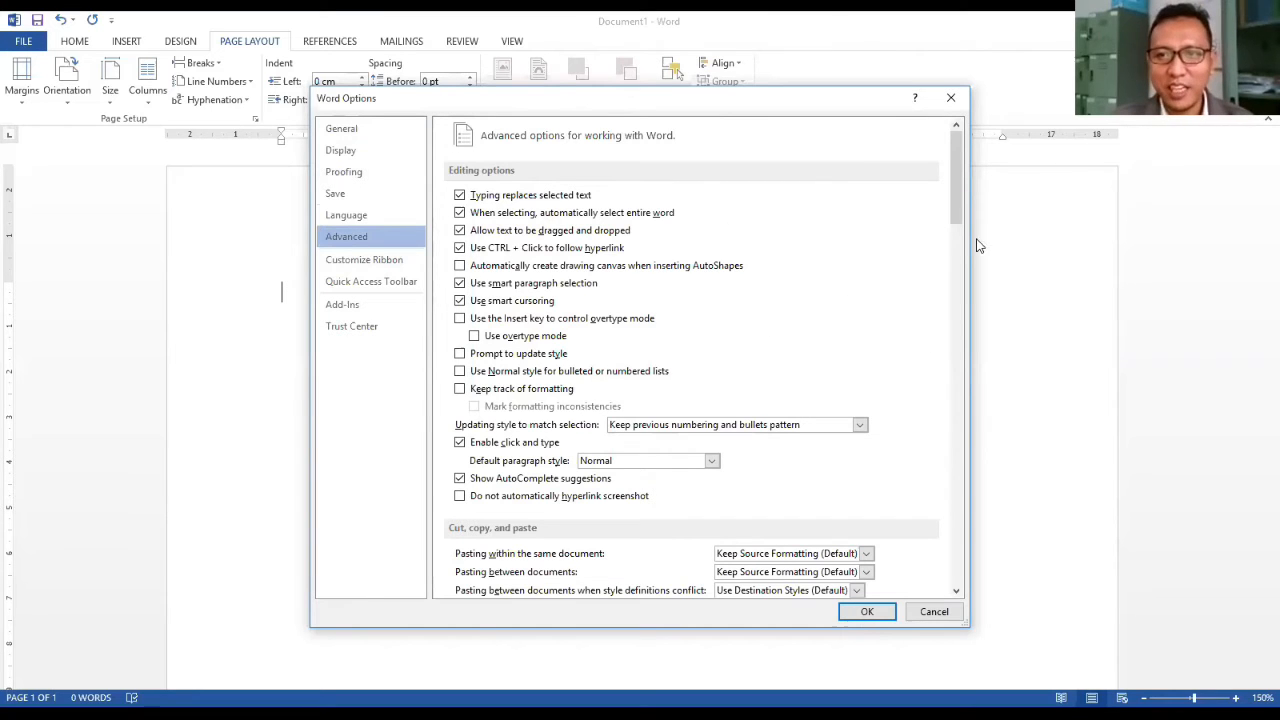
pyautogui.moveTo(955, 162); pyautogui.dragTo(952, 332)
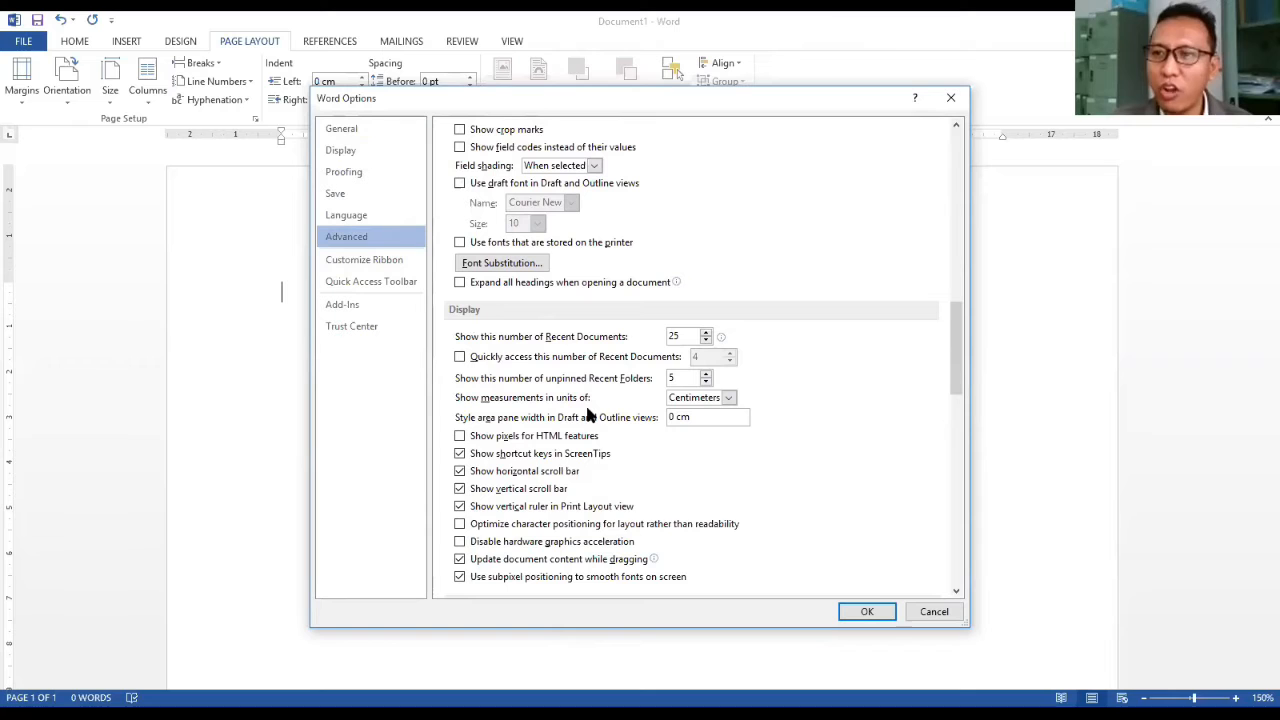
pyautogui.click(729, 398)
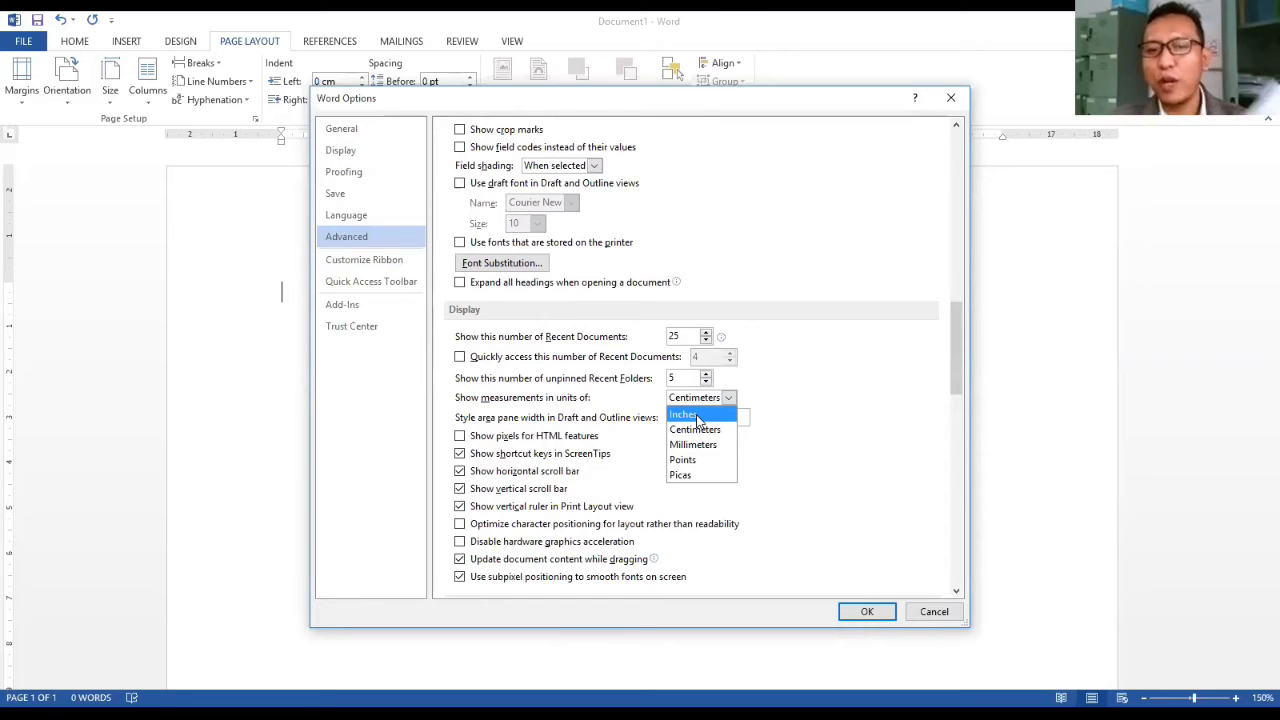
pyautogui.click(697, 416)
pyautogui.click(861, 614)
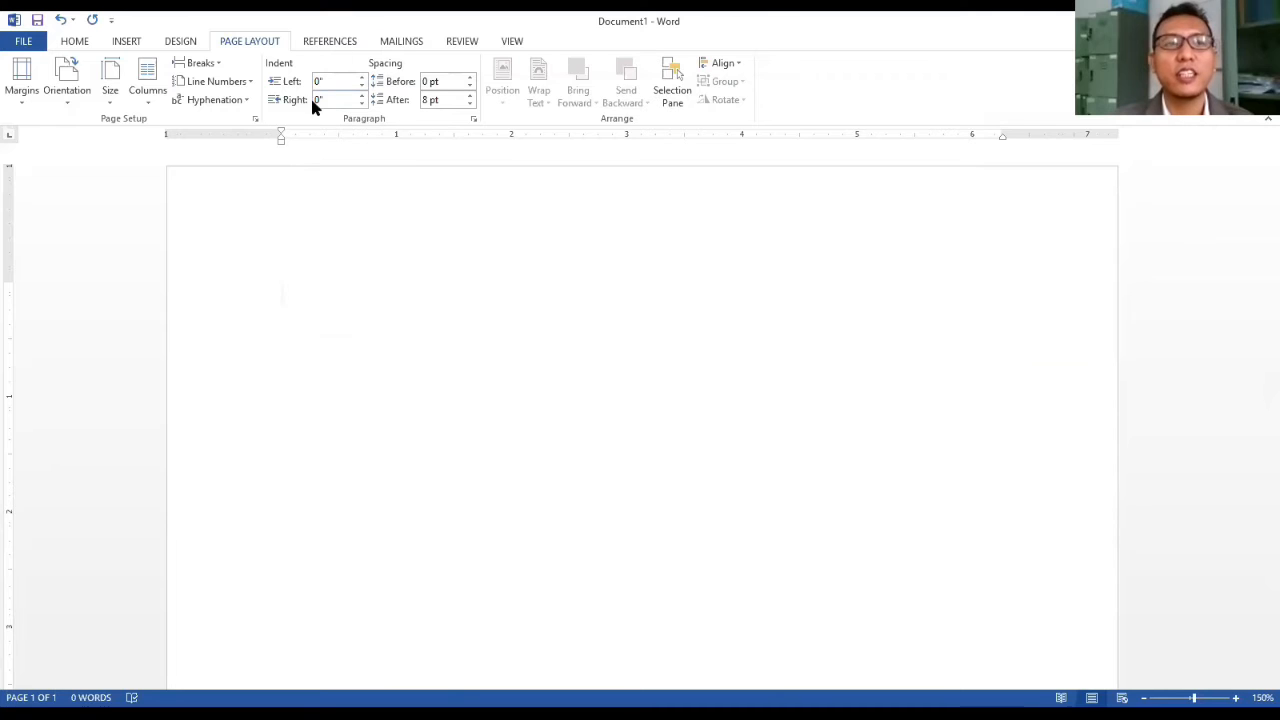
pyautogui.click(109, 103)
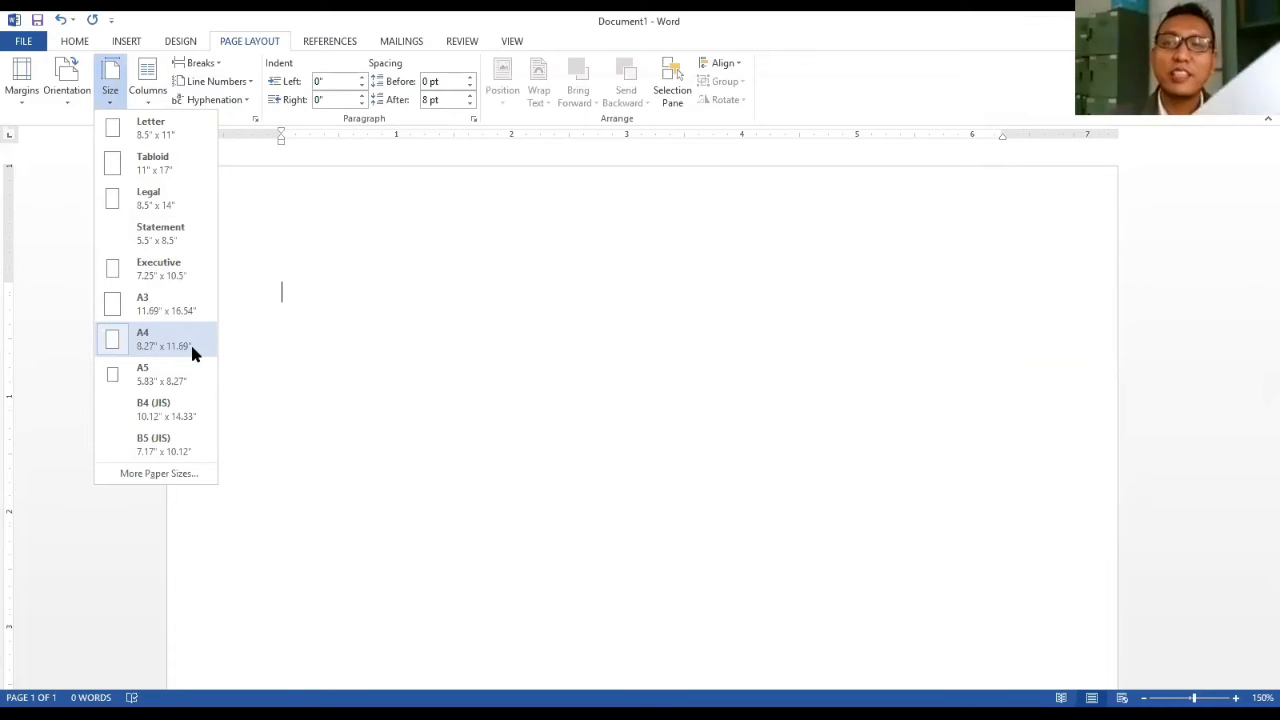
pyautogui.click(332, 338)
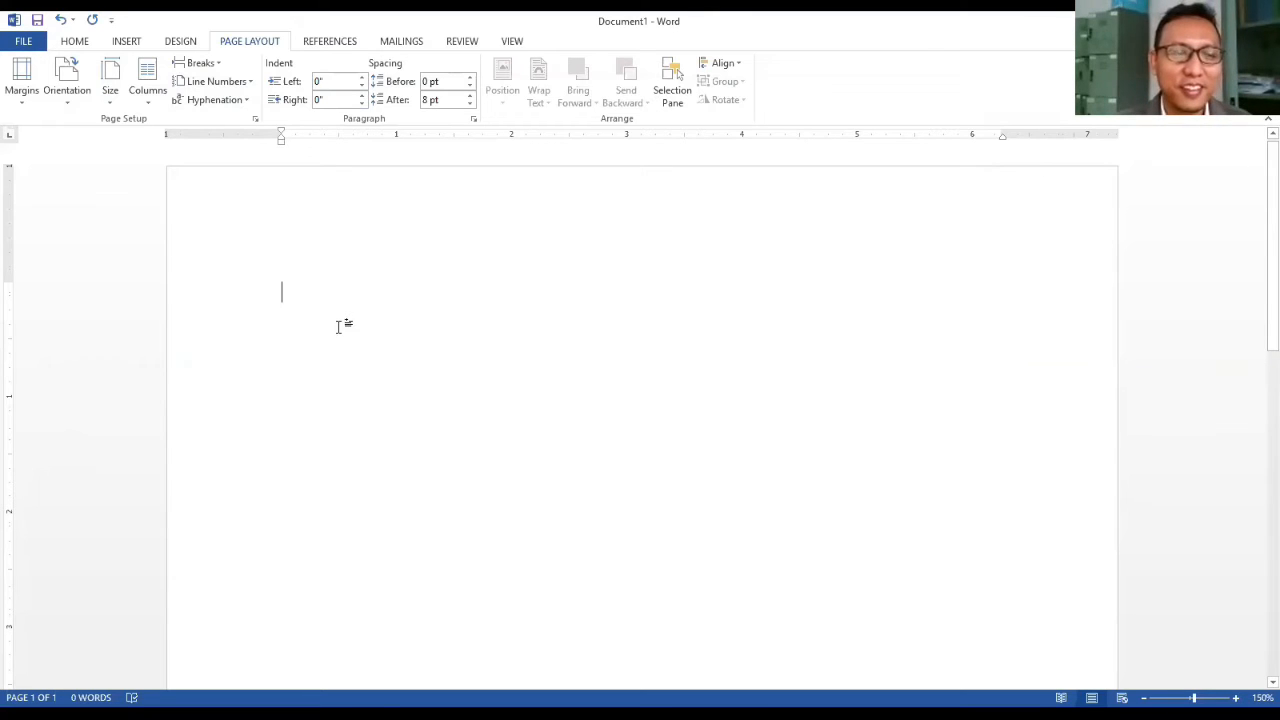
# - Set the measurement units to centimeters in the advanced display options
pyautogui.click(24, 41)
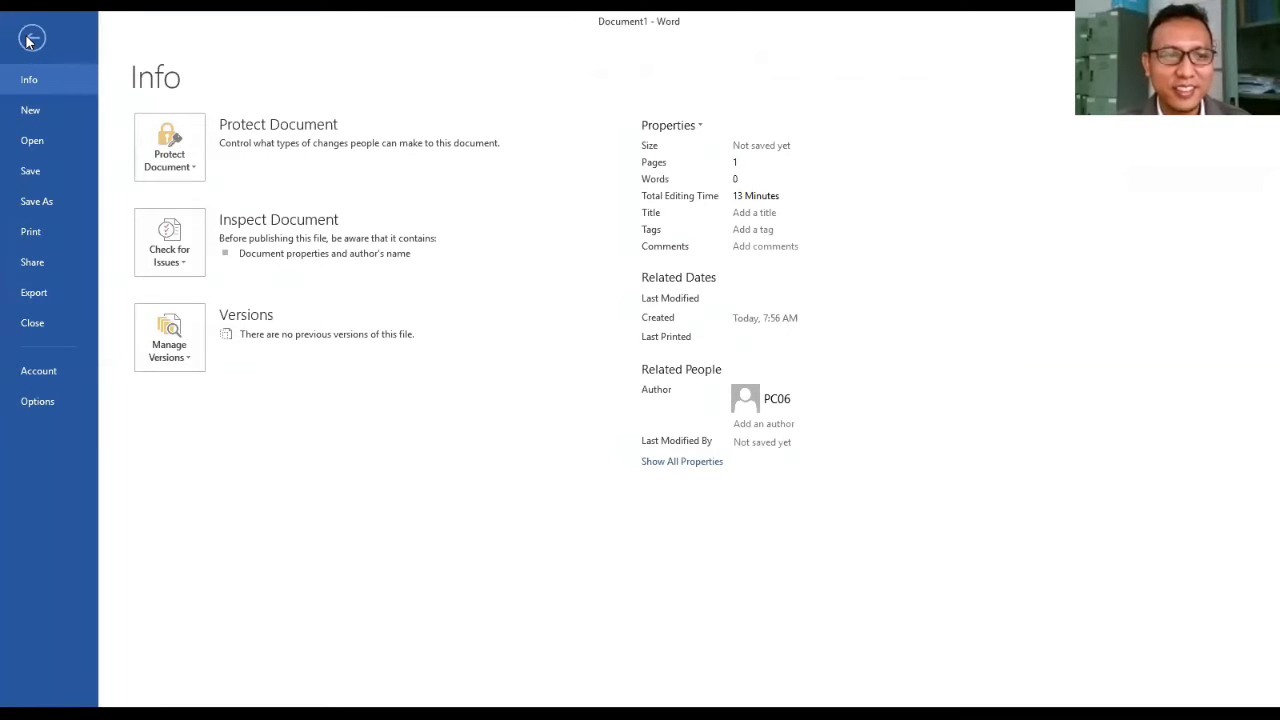
pyautogui.press('Escape')
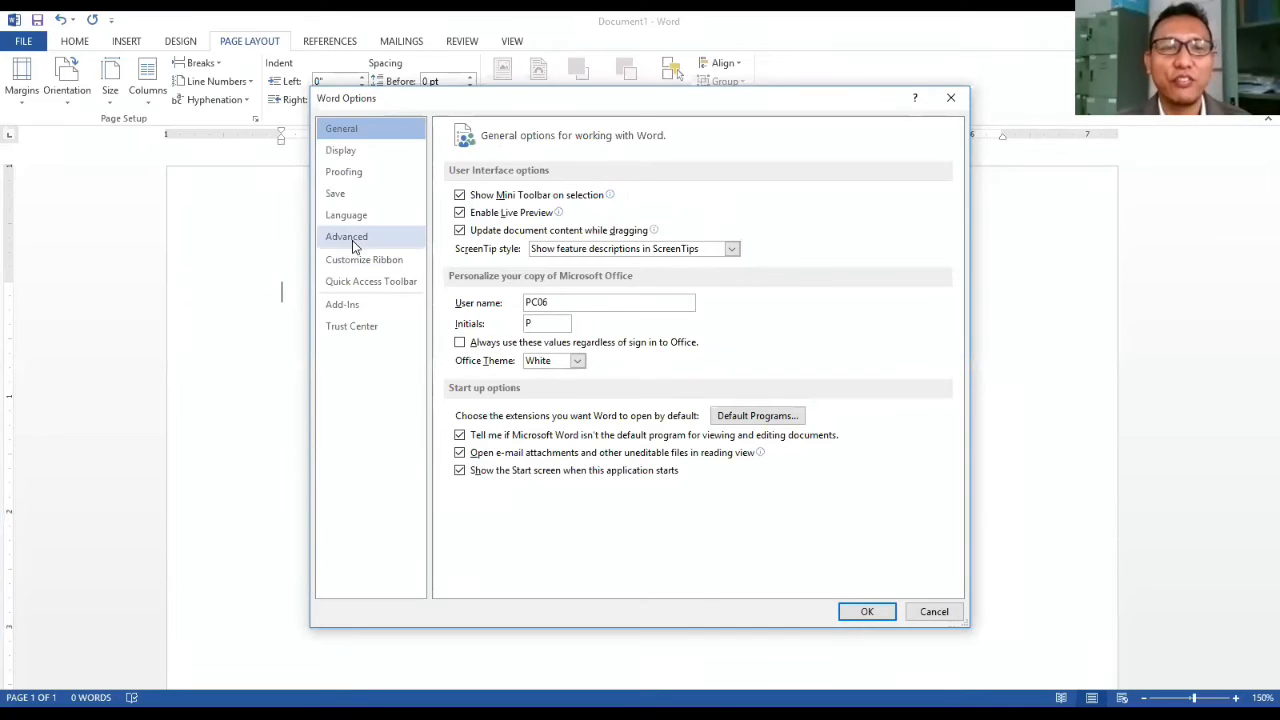
pyautogui.click(352, 240)
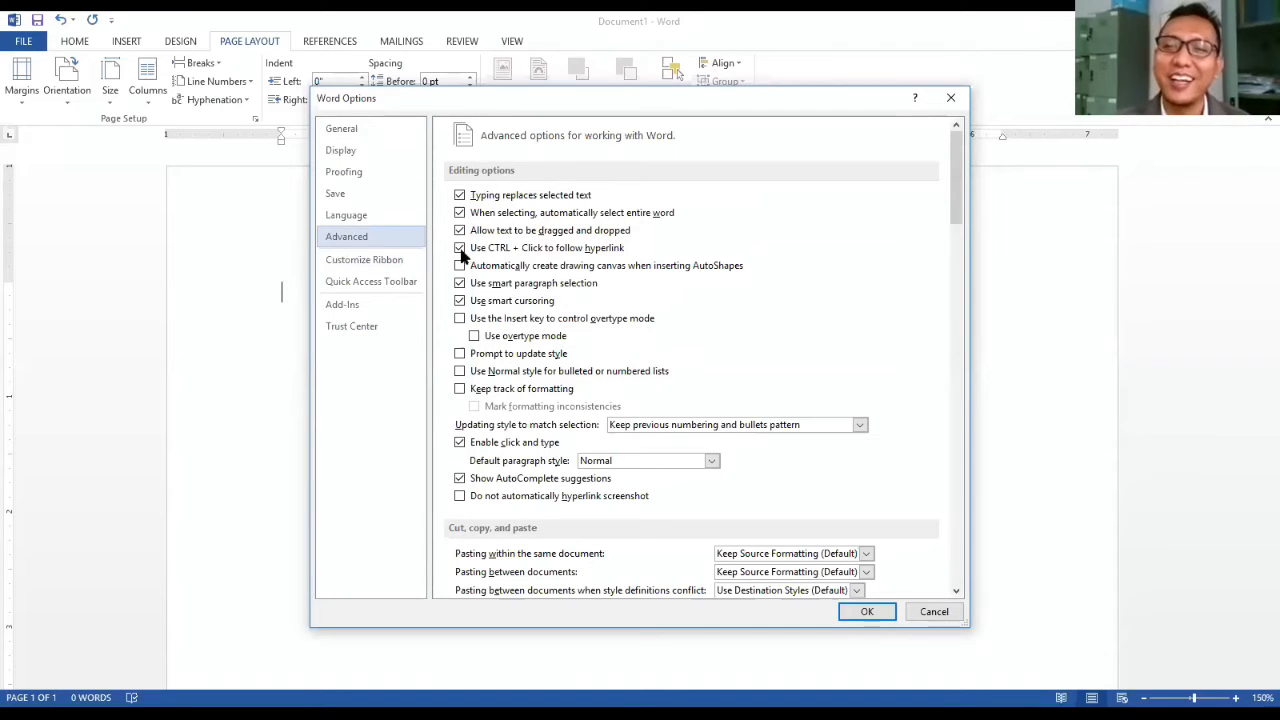
pyautogui.moveTo(955, 174); pyautogui.dragTo(955, 368)
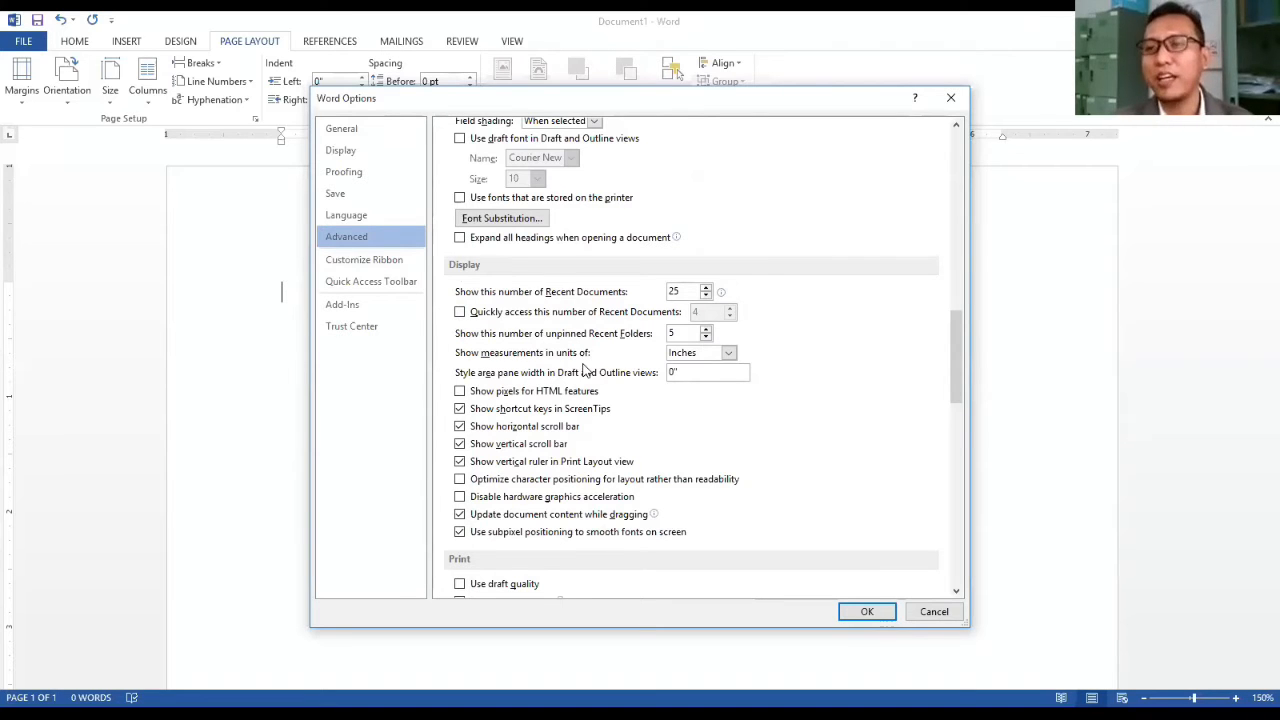
pyautogui.click(730, 355)
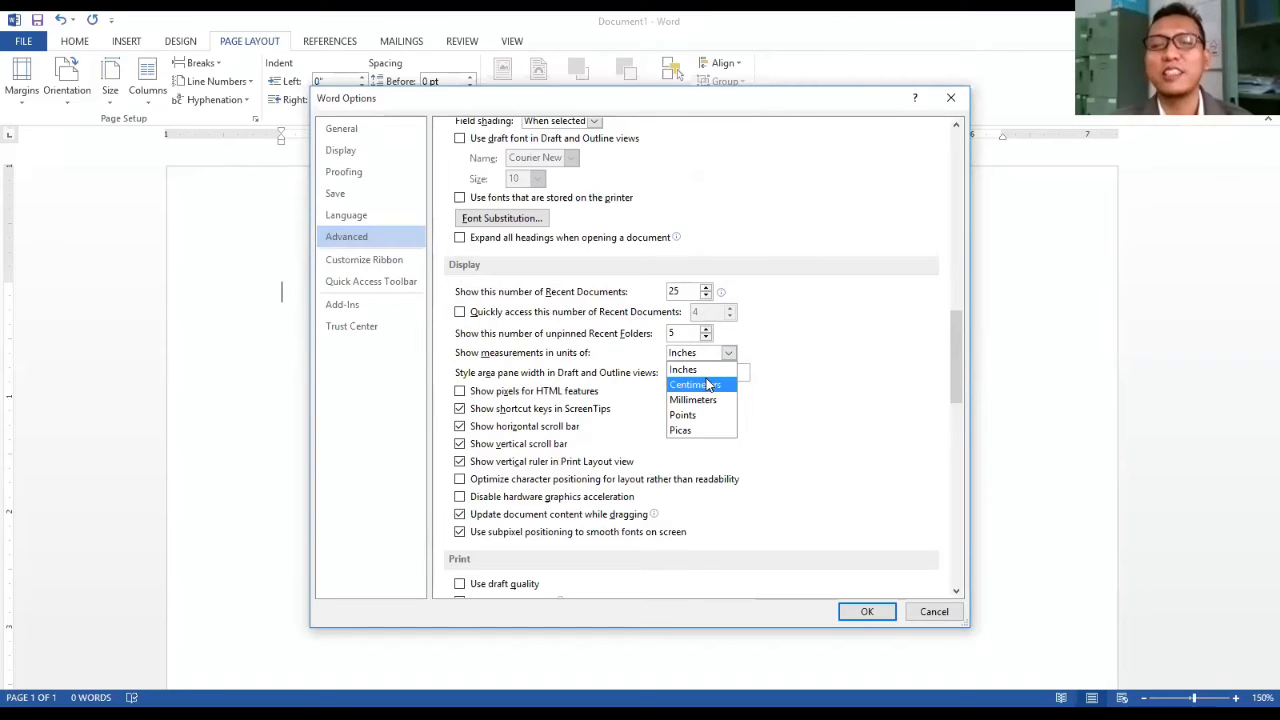
pyautogui.click(712, 386)
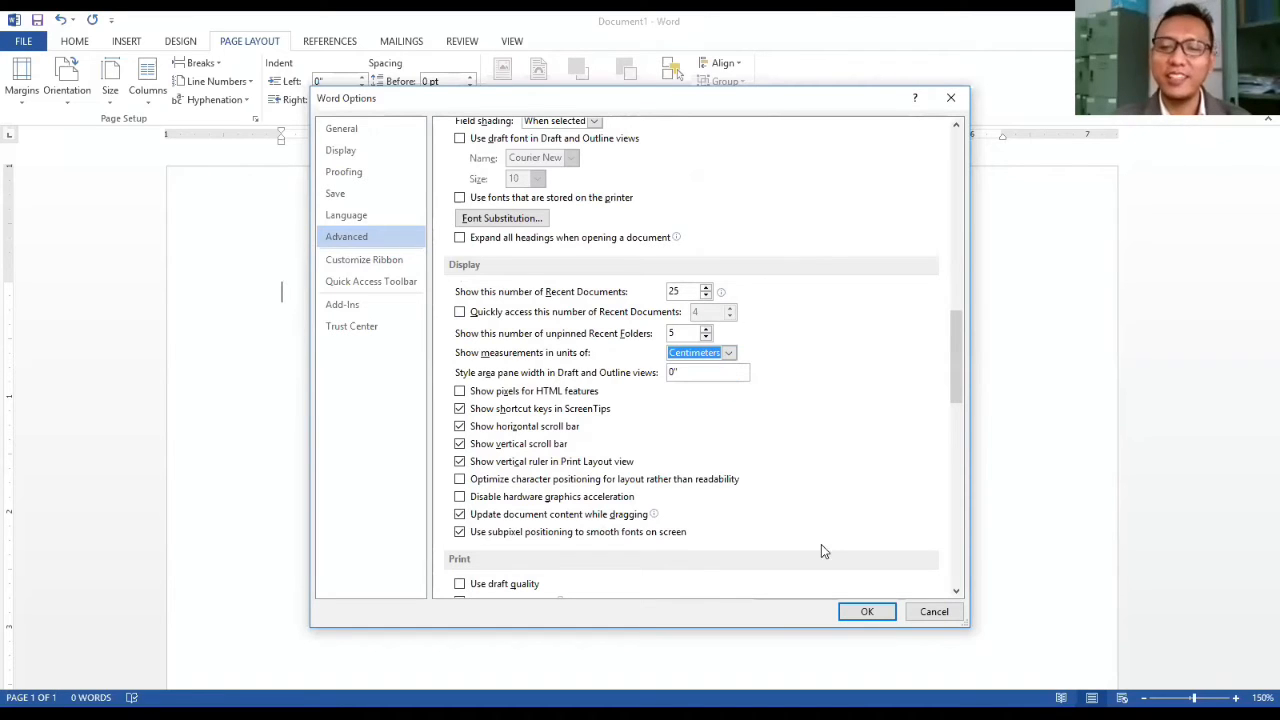
pyautogui.click(865, 612)
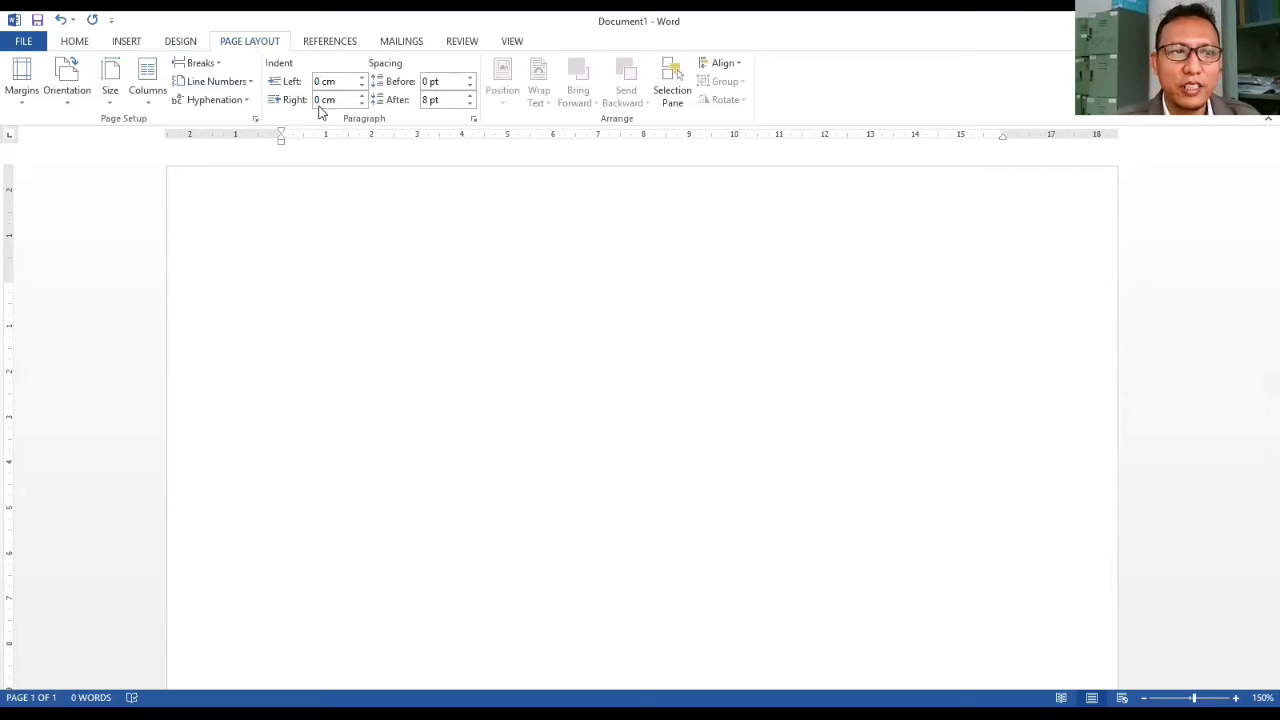
# - Open the custom margin settings and set the top and left margins to 4 cm
pyautogui.click(24, 100)
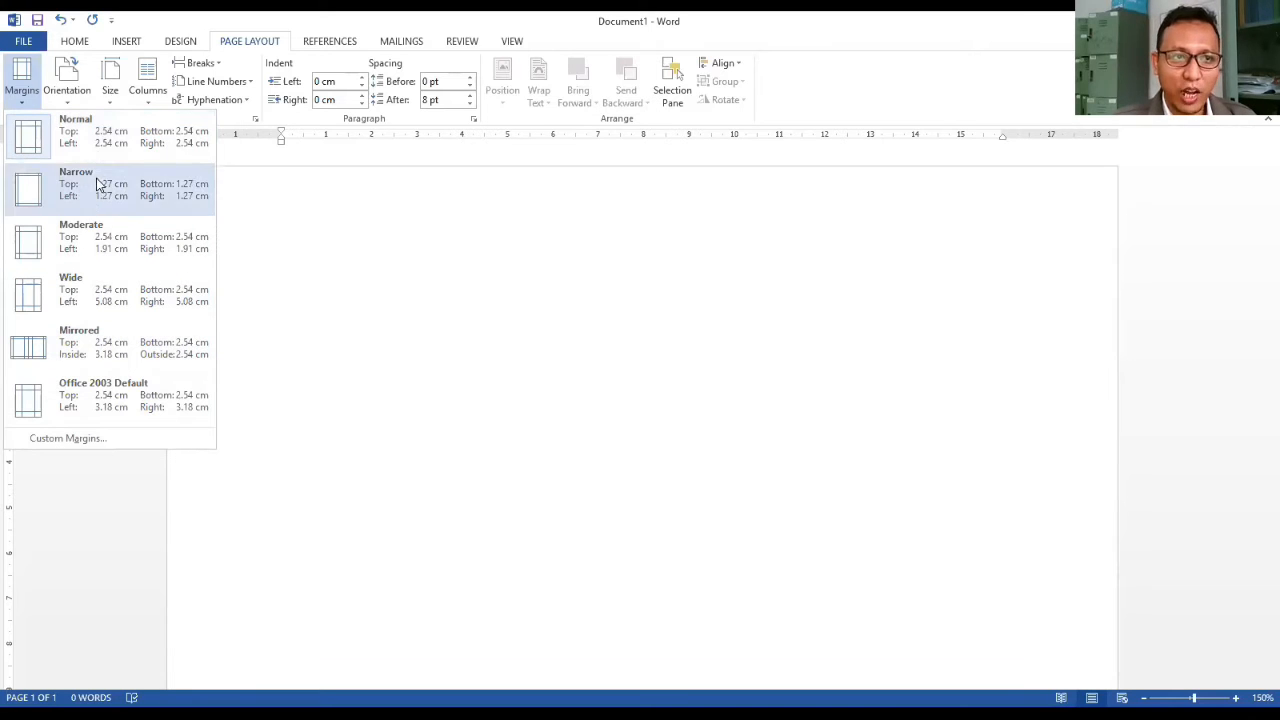
pyautogui.click(86, 442)
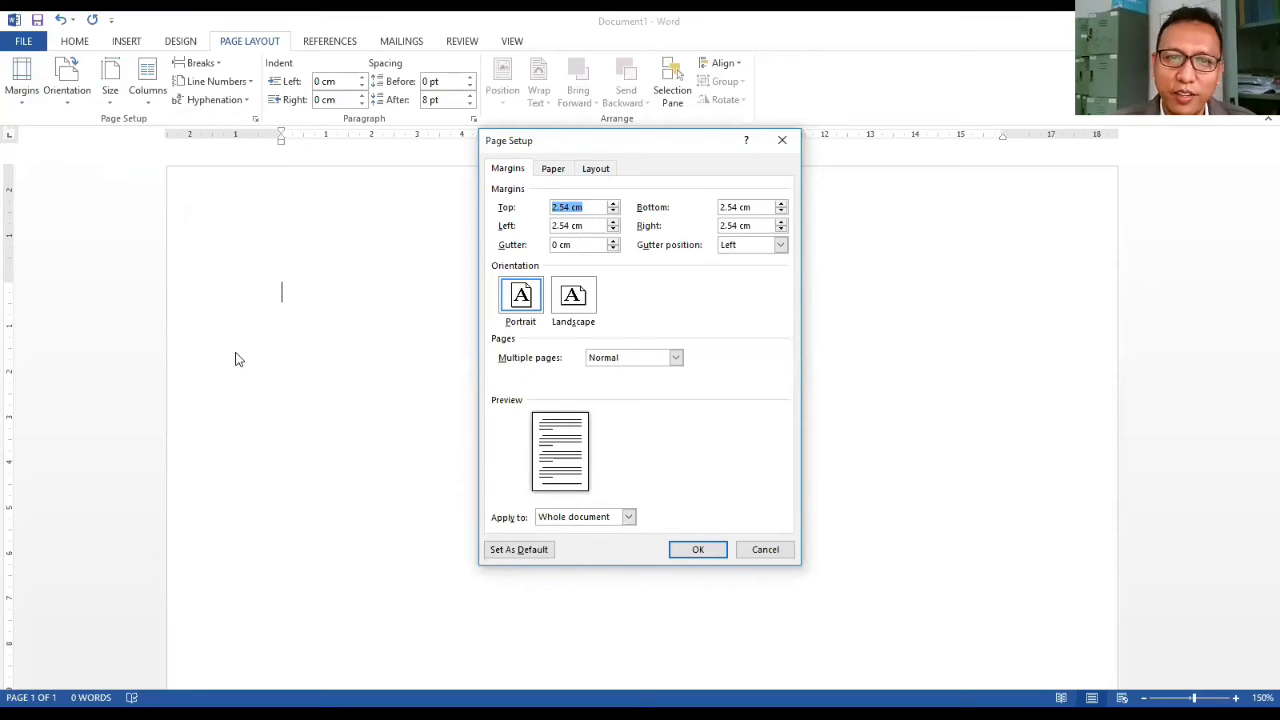
pyautogui.click(614, 204)
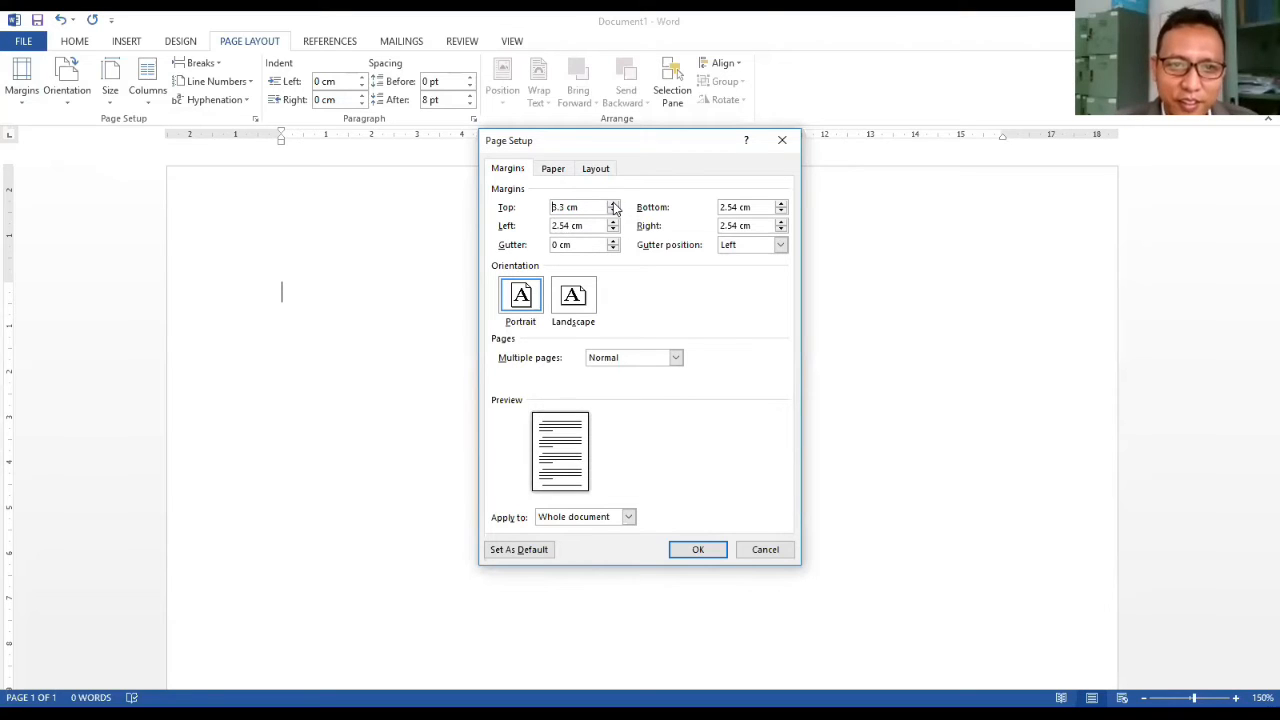
pyautogui.click(614, 205)
pyautogui.click(614, 205)
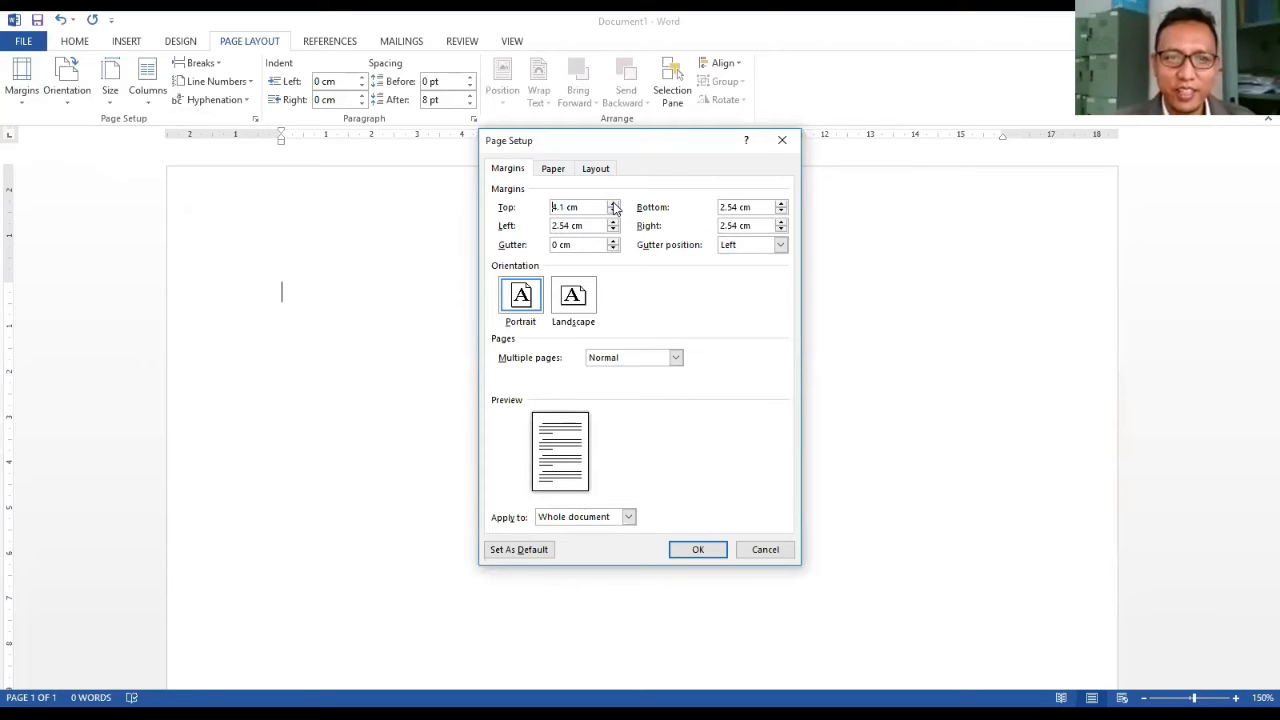
pyautogui.click(614, 212)
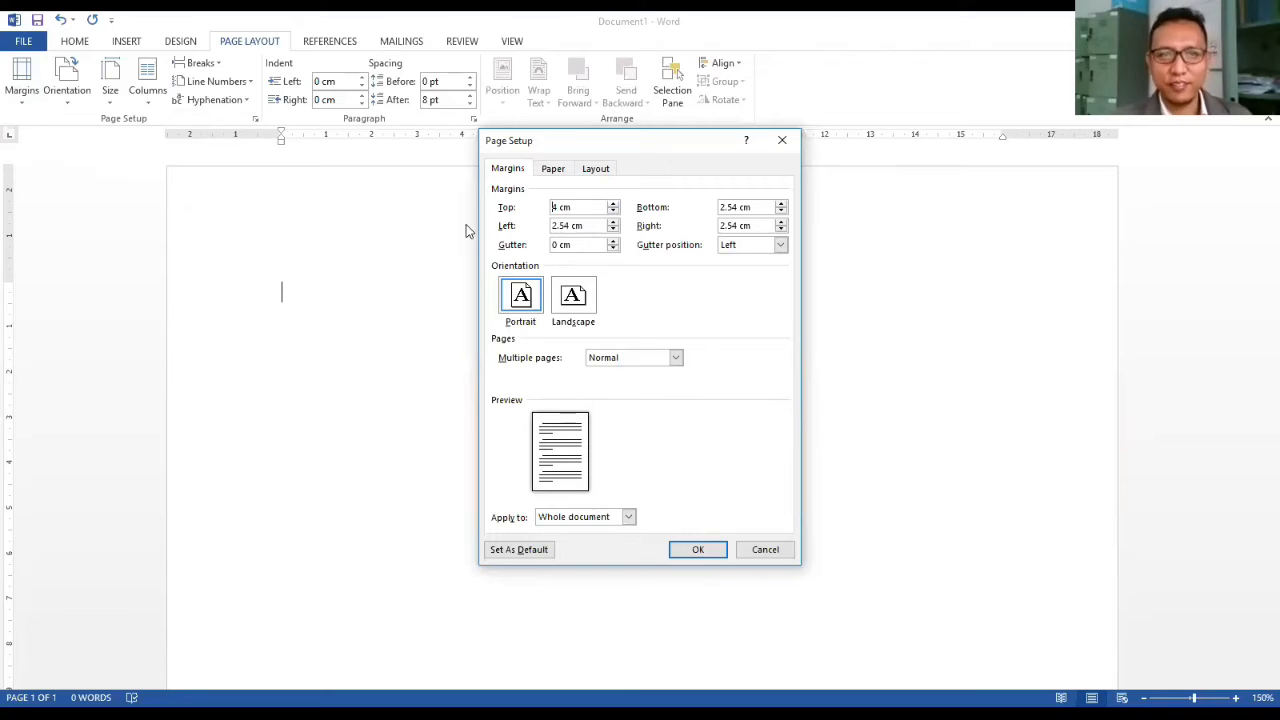
pyautogui.click(613, 222)
pyautogui.click(613, 222)
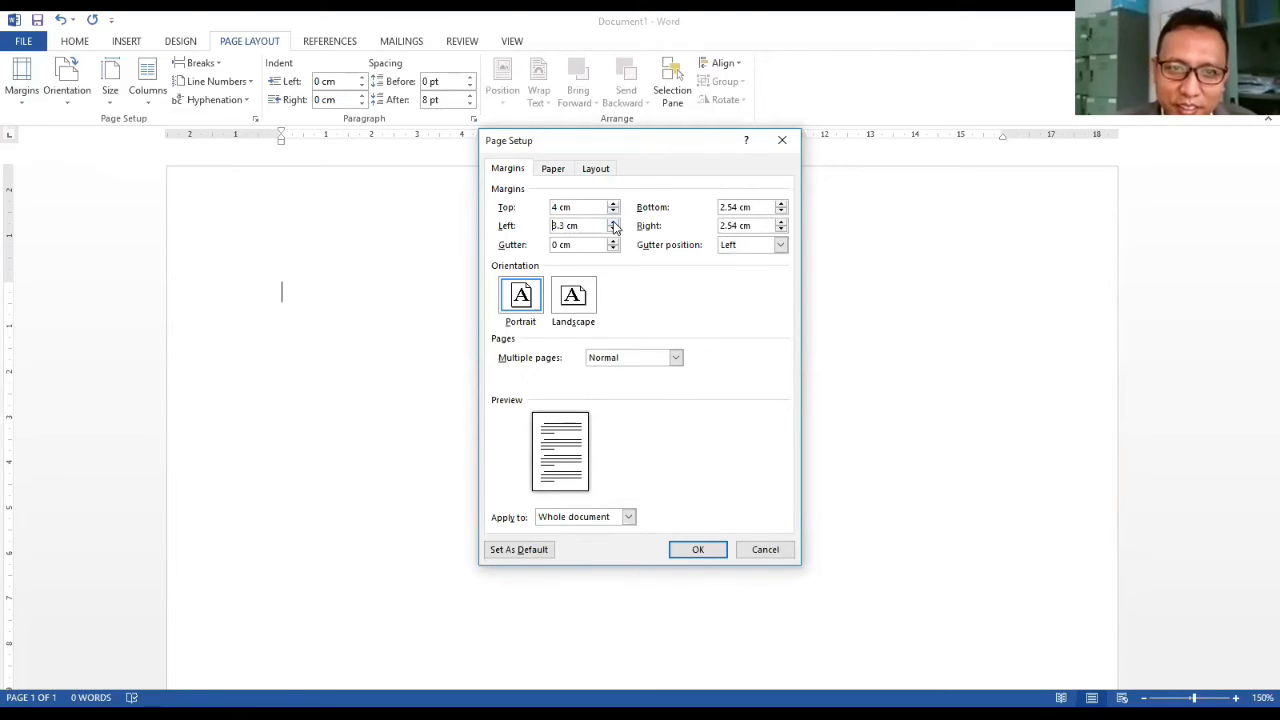
pyautogui.click(613, 224)
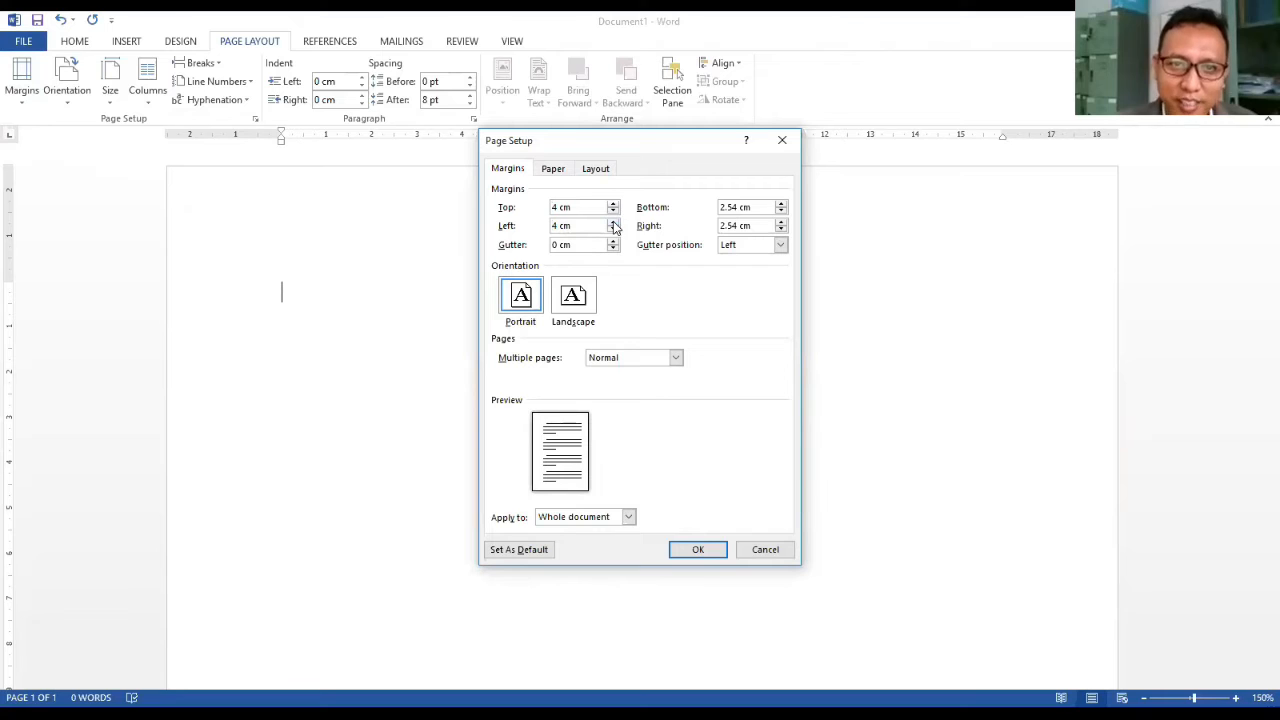
# - Set the bottom and right margins to 3 cm
pyautogui.click(782, 204)
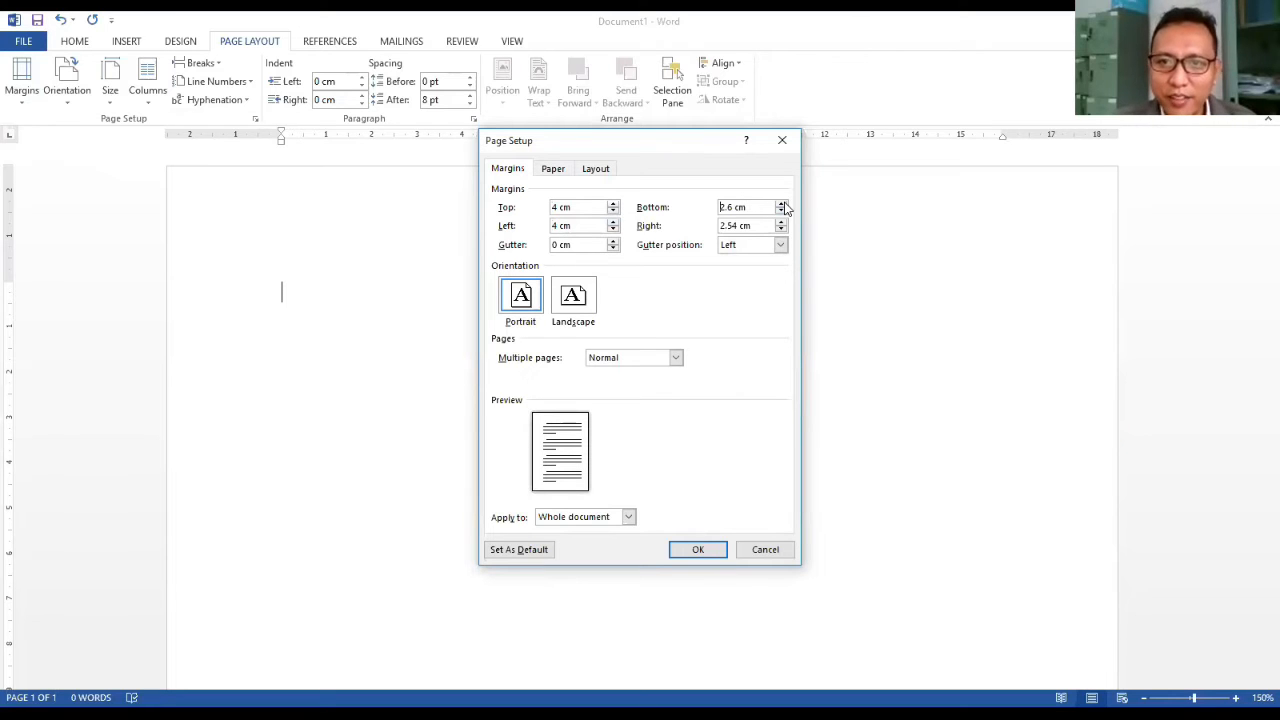
pyautogui.click(782, 204)
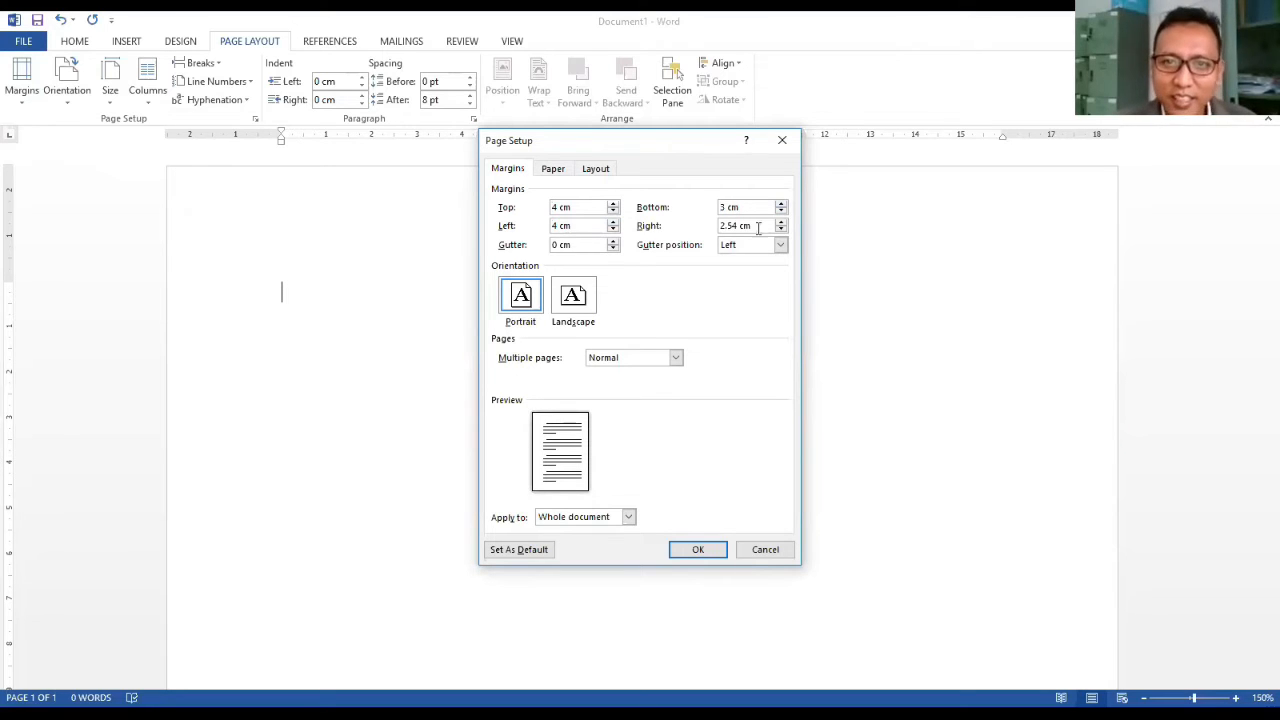
pyautogui.click(781, 222)
pyautogui.click(781, 222)
pyautogui.click(781, 222)
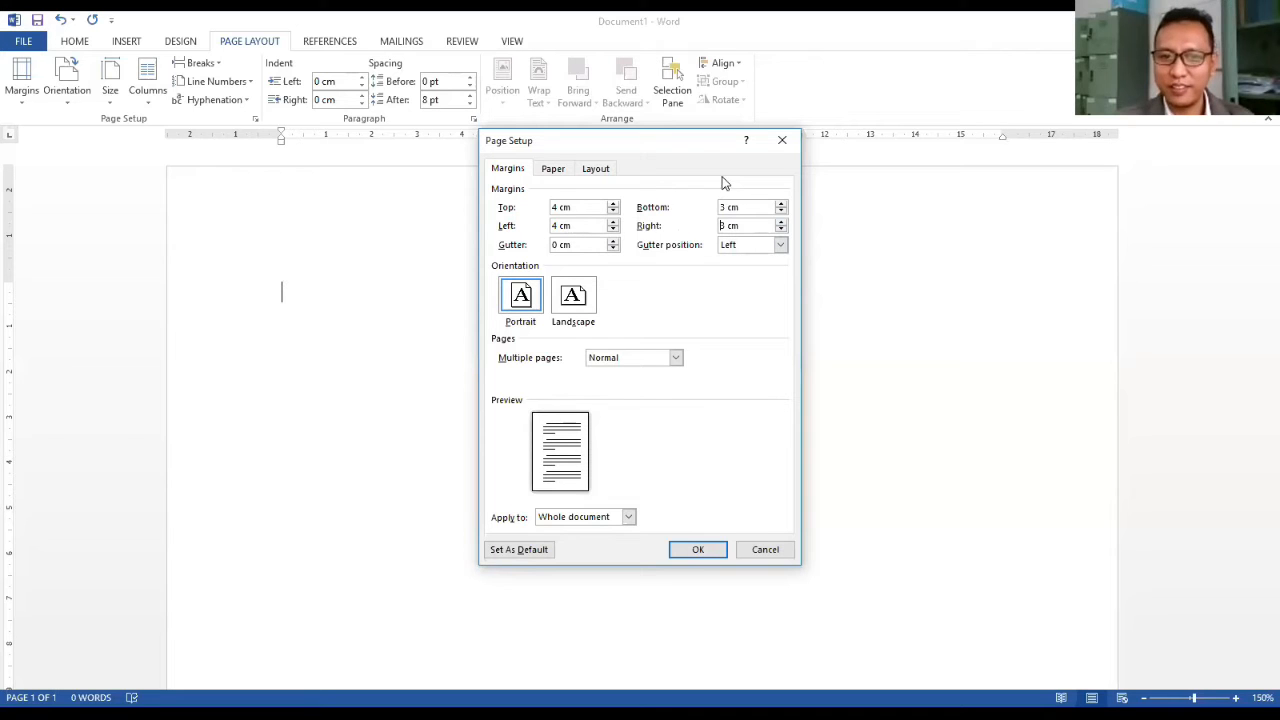
# - Try landscape orientation and return to portrait, applying the page setup to the whole document
pyautogui.click(578, 293)
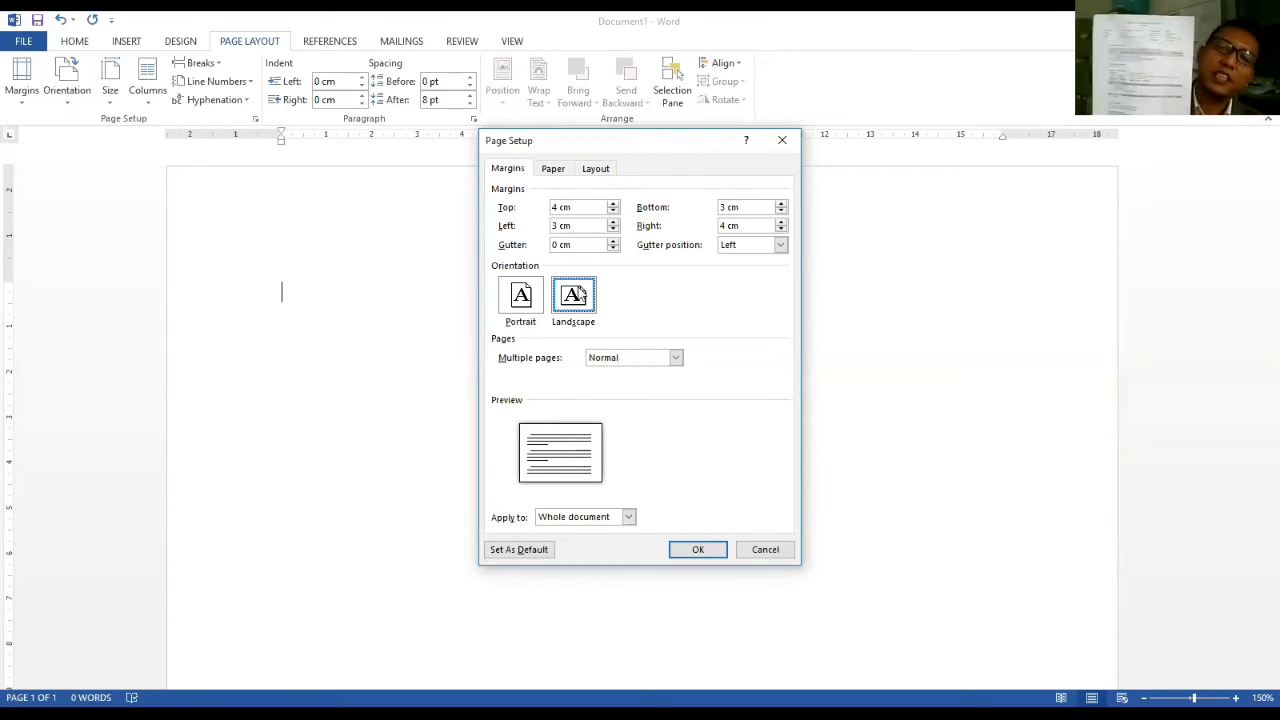
pyautogui.click(518, 294)
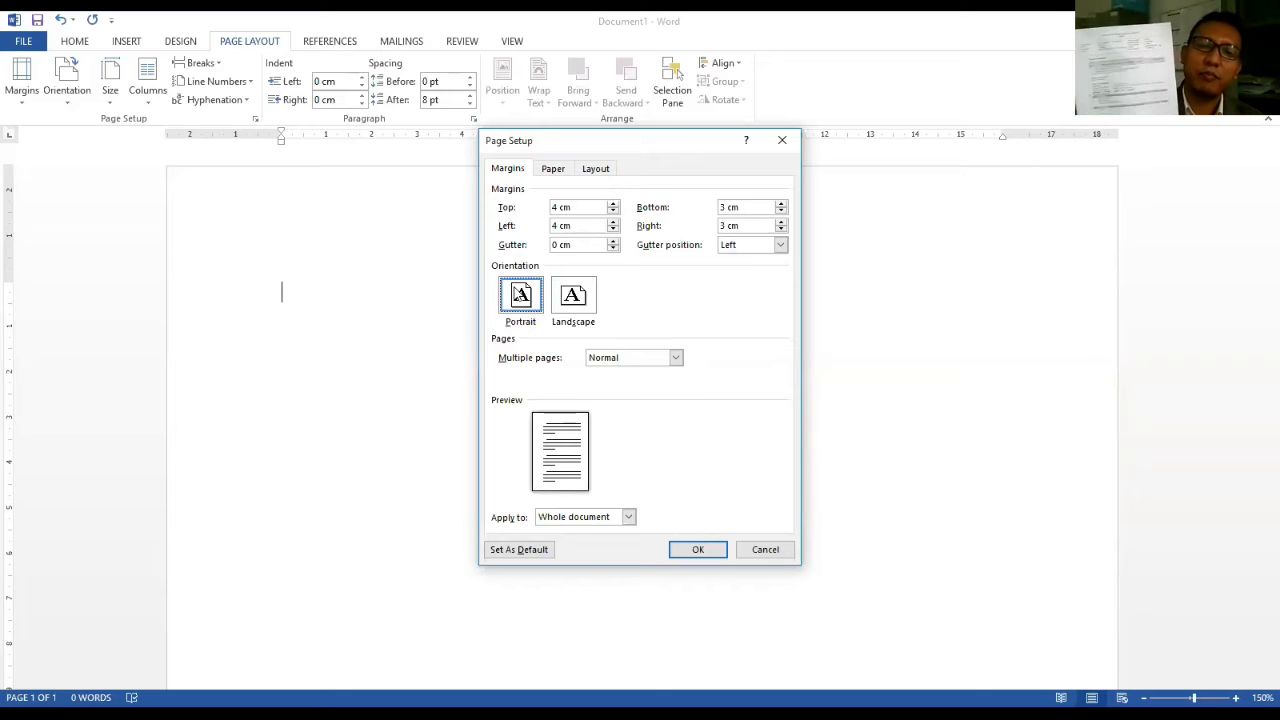
pyautogui.click(698, 549)
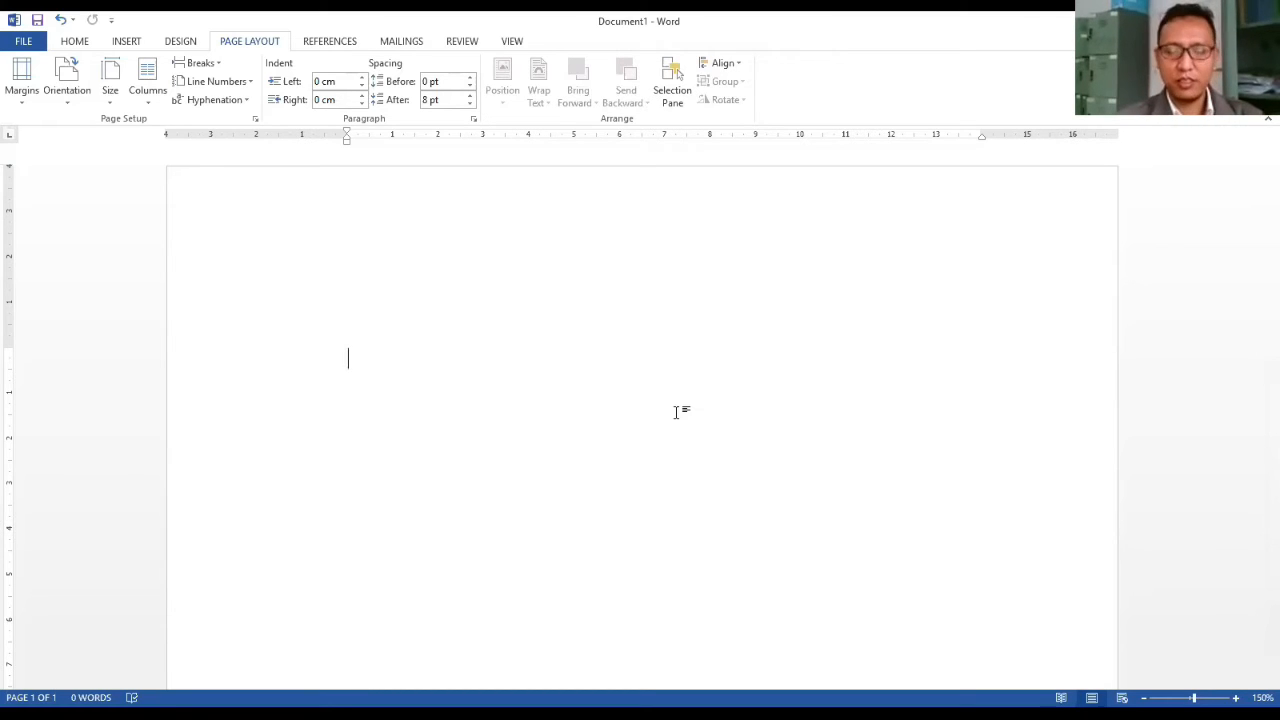
# - Enter the chapter heading "BAB I" and the title "PENDAHULUAN" on separate lines, followed by an empty line
pyautogui.write('BAB I')
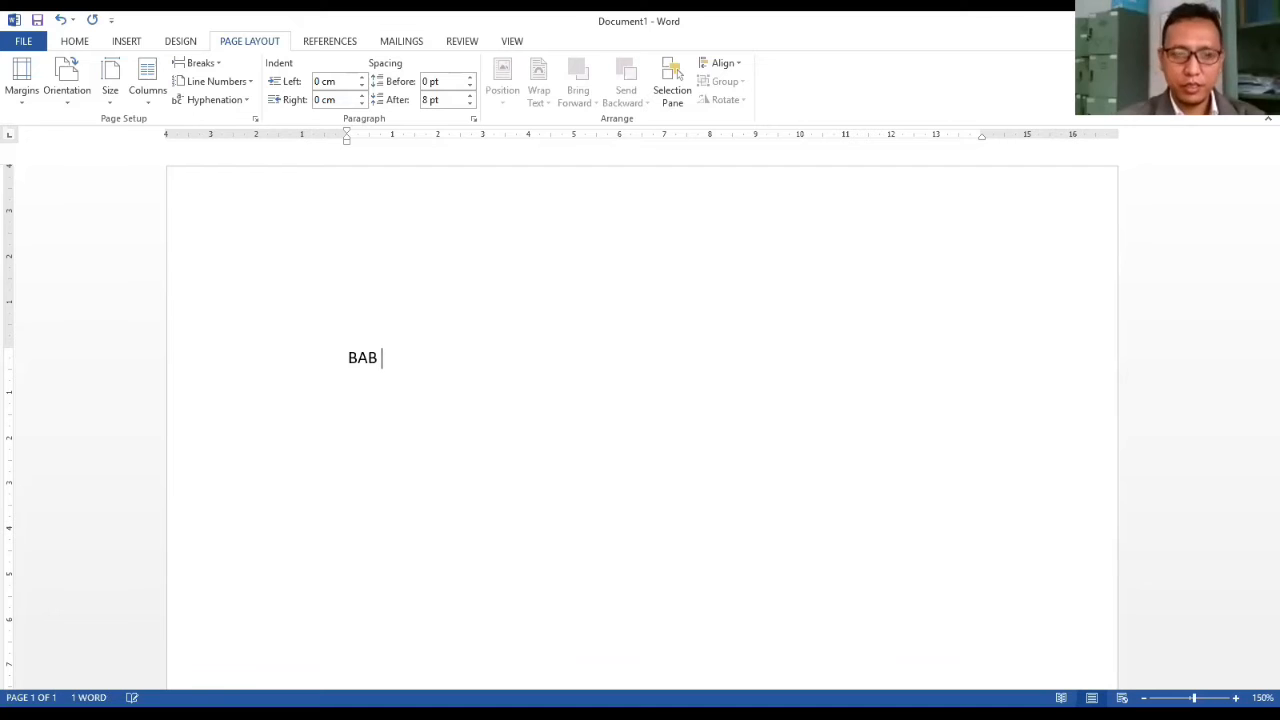
pyautogui.press('Return')
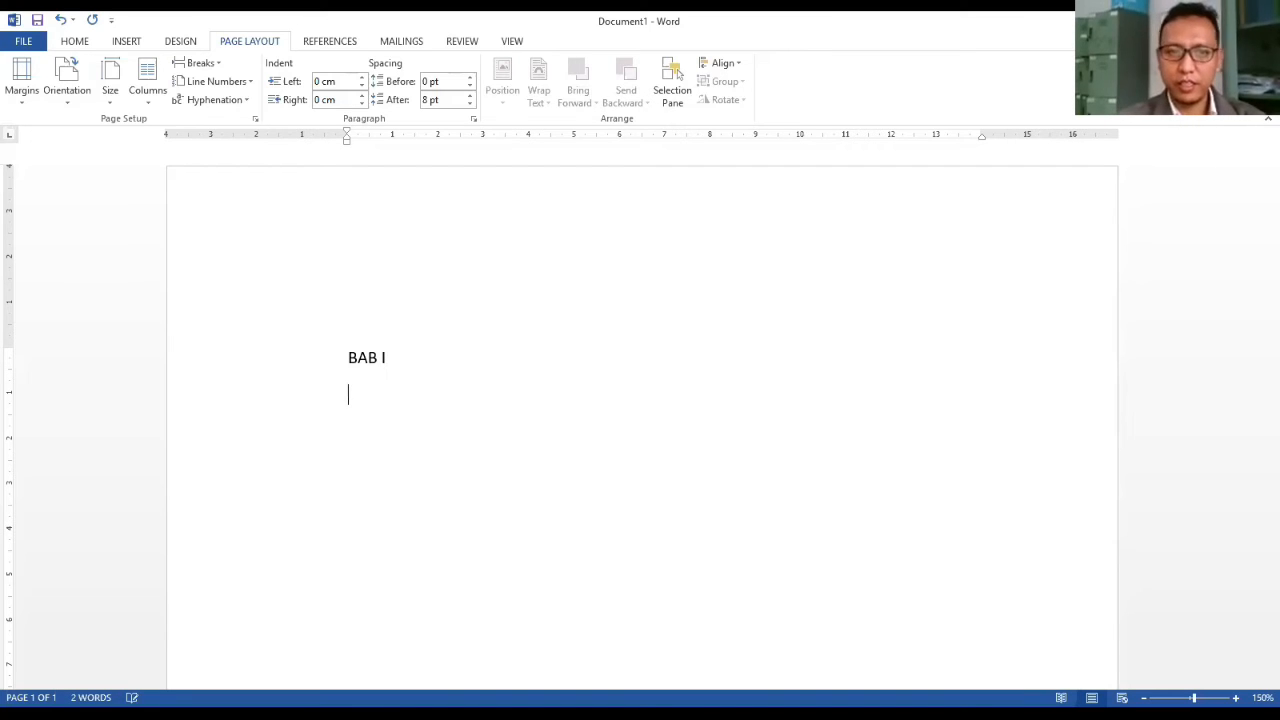
pyautogui.write('PENDAHULUA')
pyautogui.press('BackSpace')
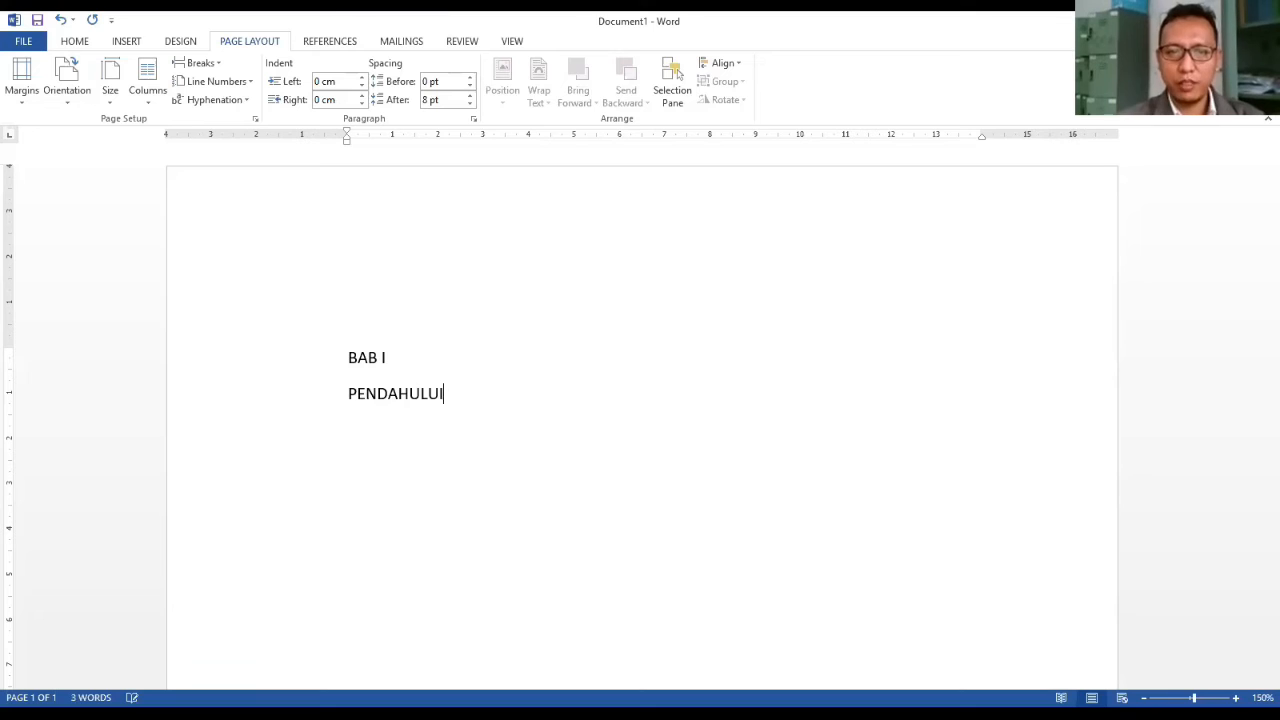
pyautogui.write('AN')
pyautogui.press('Return')
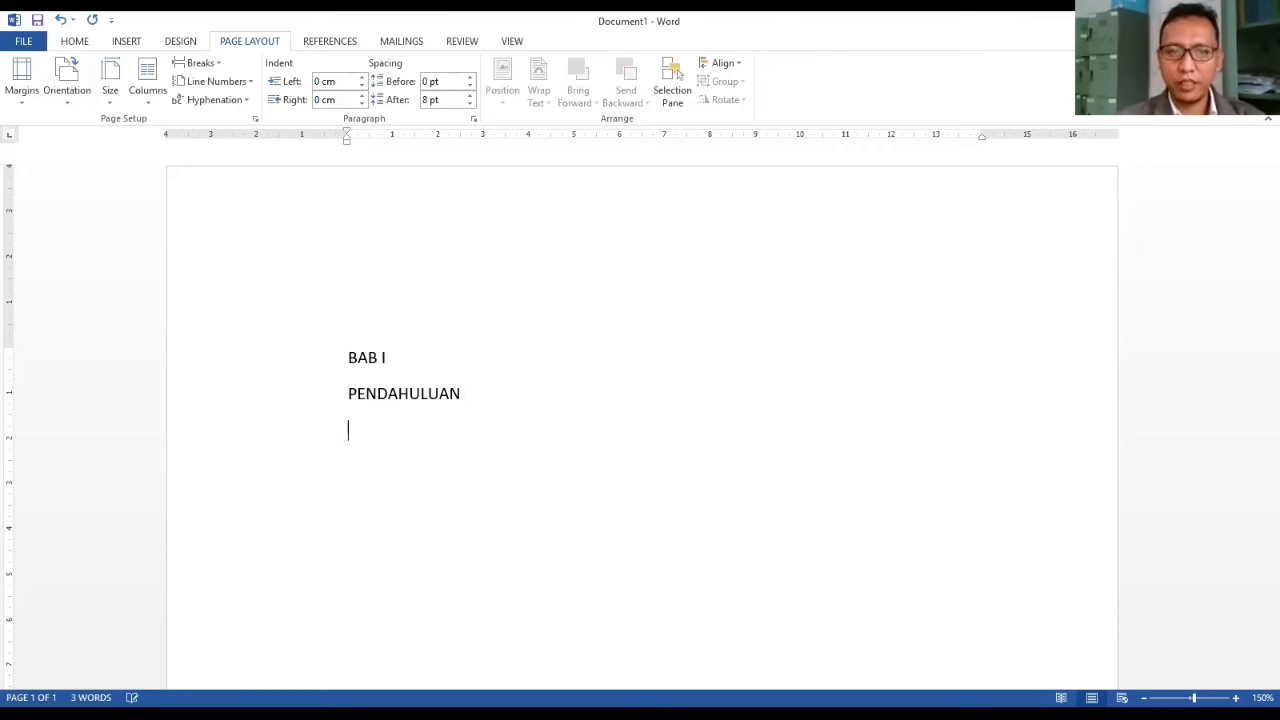
pyautogui.press('Return')
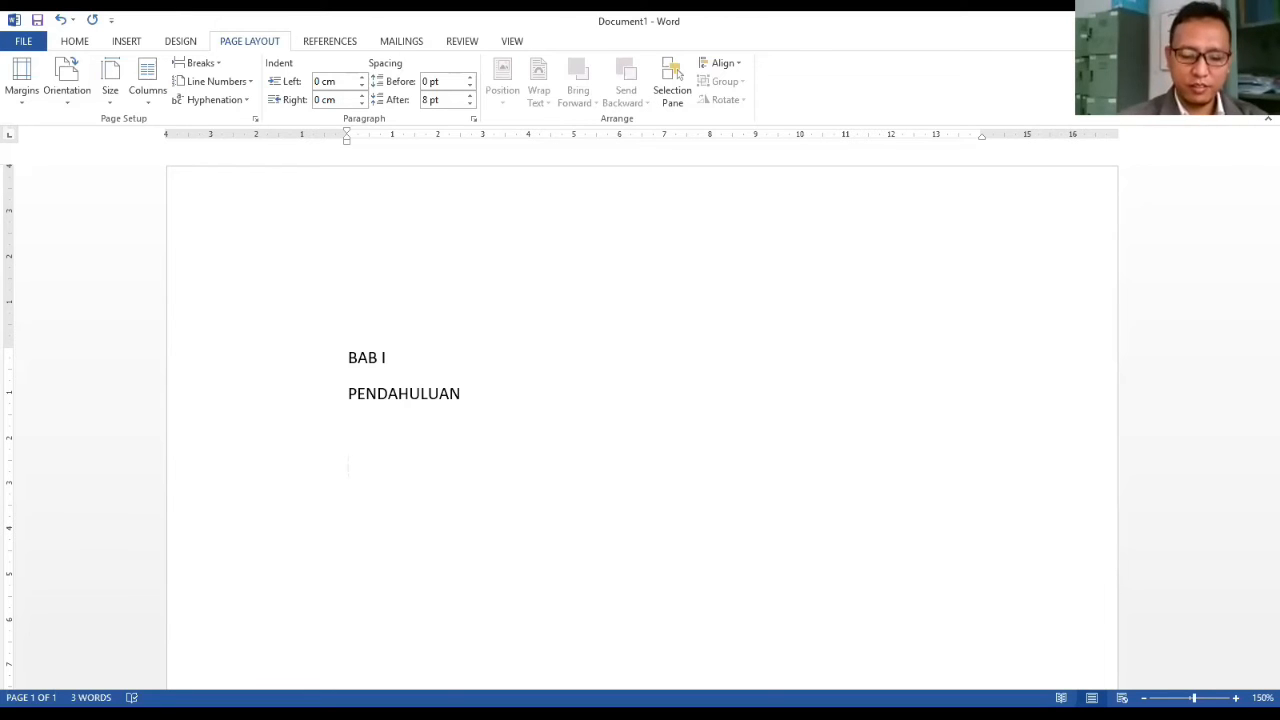
# - Add the subheading "Latar Belakang" and, below it, a two-line paragraph of random filler text
pyautogui.write('Latar Belakang')
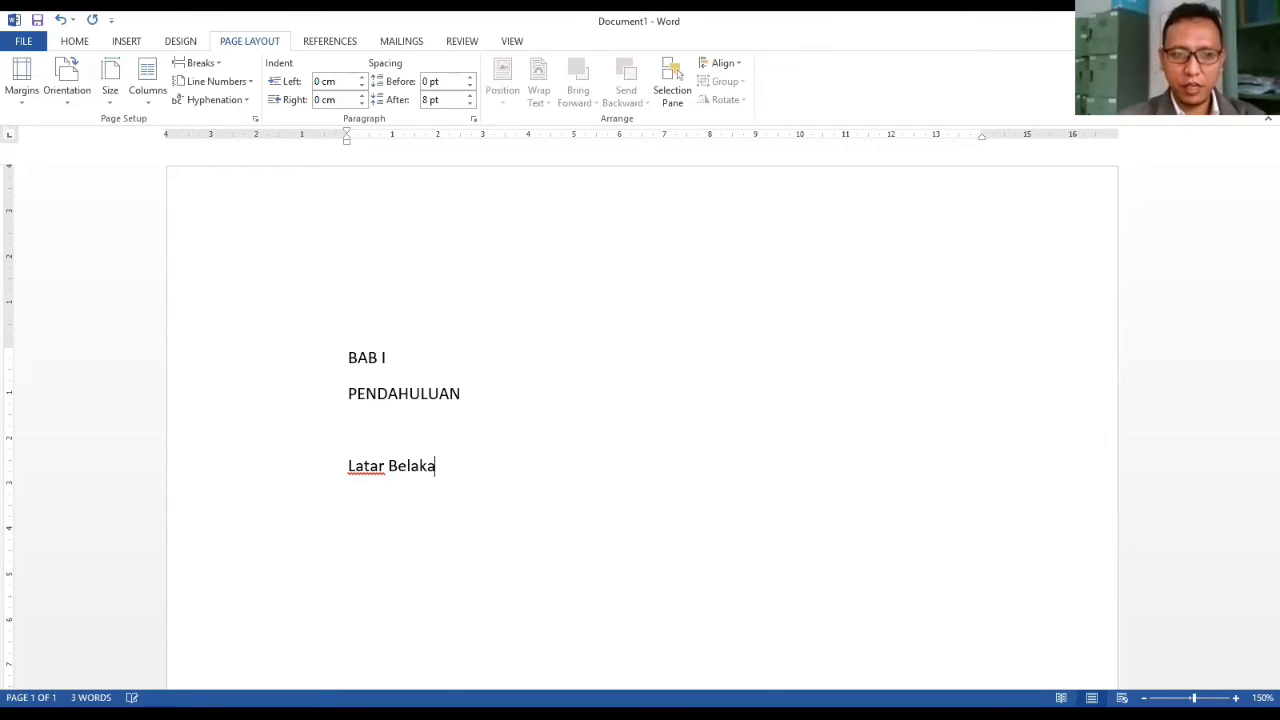
pyautogui.press('Return')
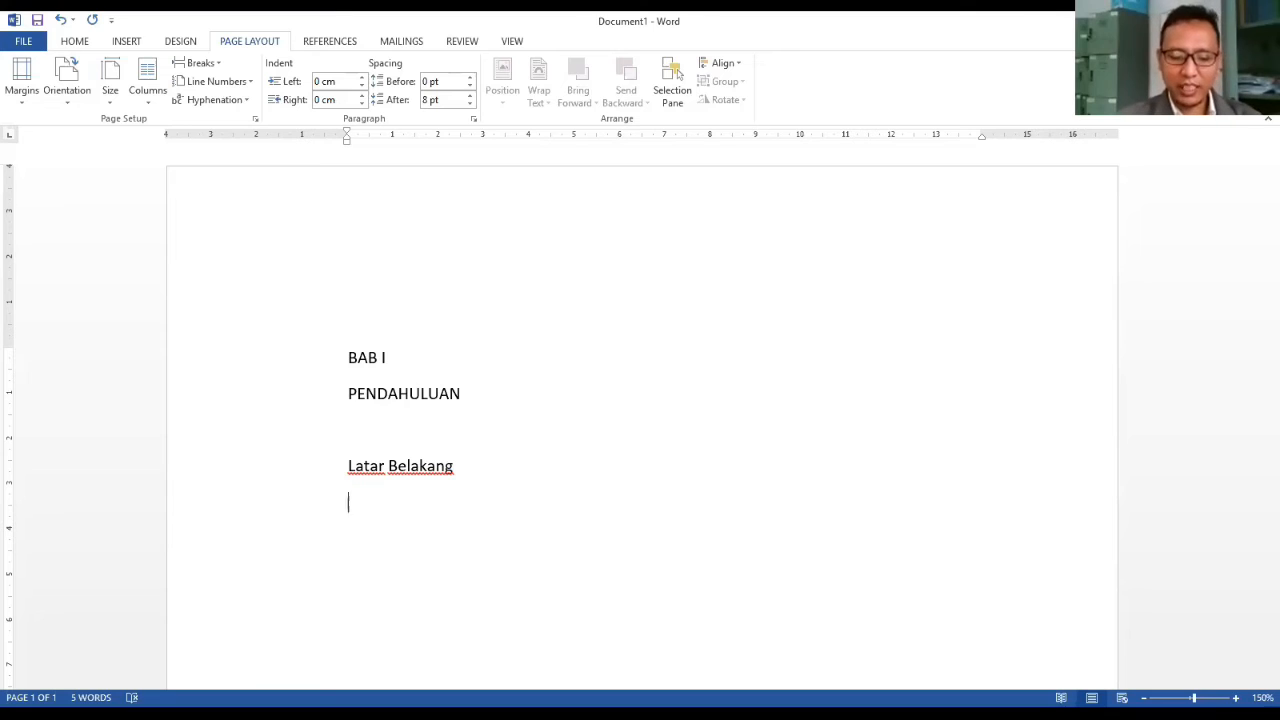
pyautogui.write('Aiefjadio alsdfjl; jfl; fja;s')
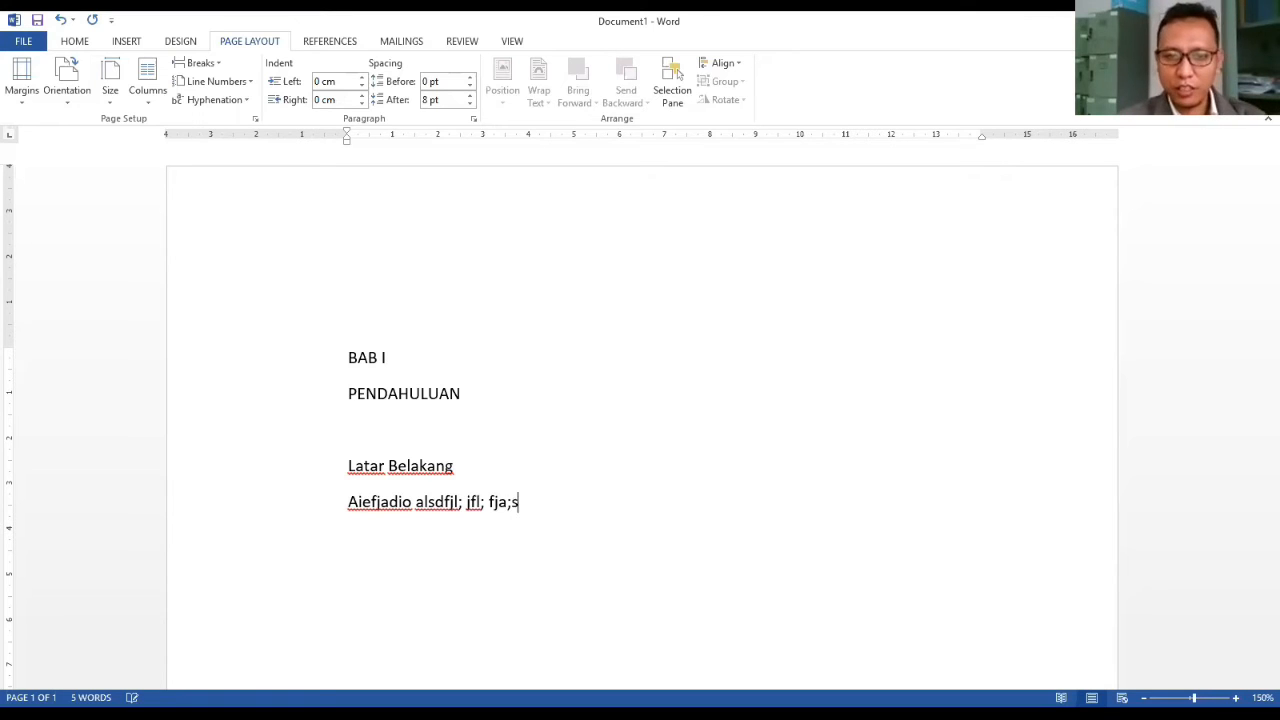
pyautogui.write('d fl;adfj al; f adf;lasdf l;asdfl;aksdf;las dfjal;sdf')
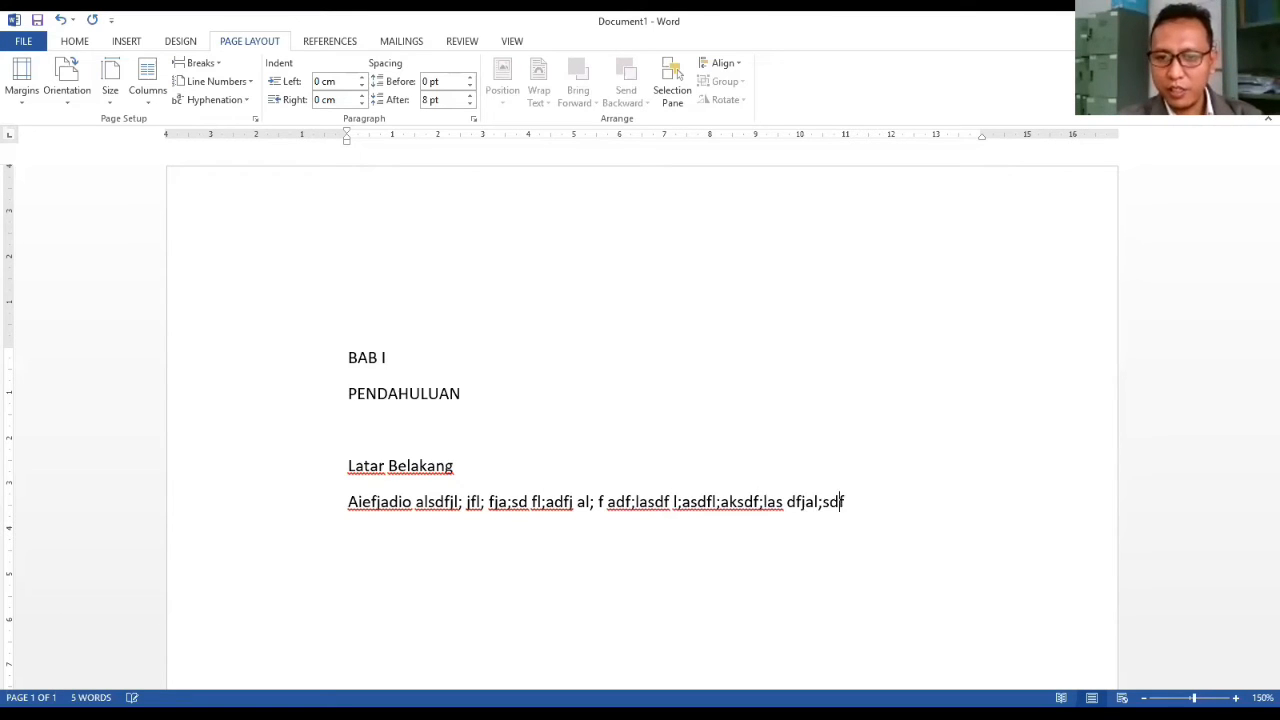
pyautogui.write('a;ldf;lad fal; df')
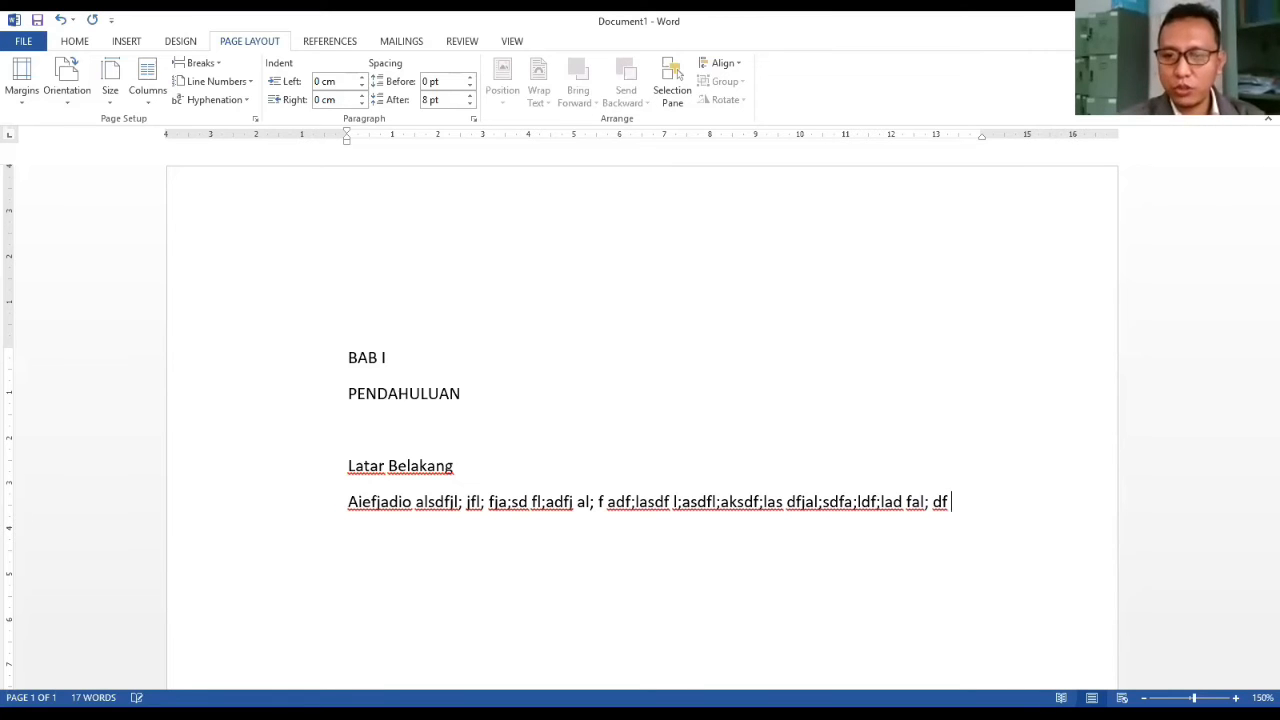
pyautogui.write('afklsdjfal fl;asdjf al;sfj al;sdf alskdf ')
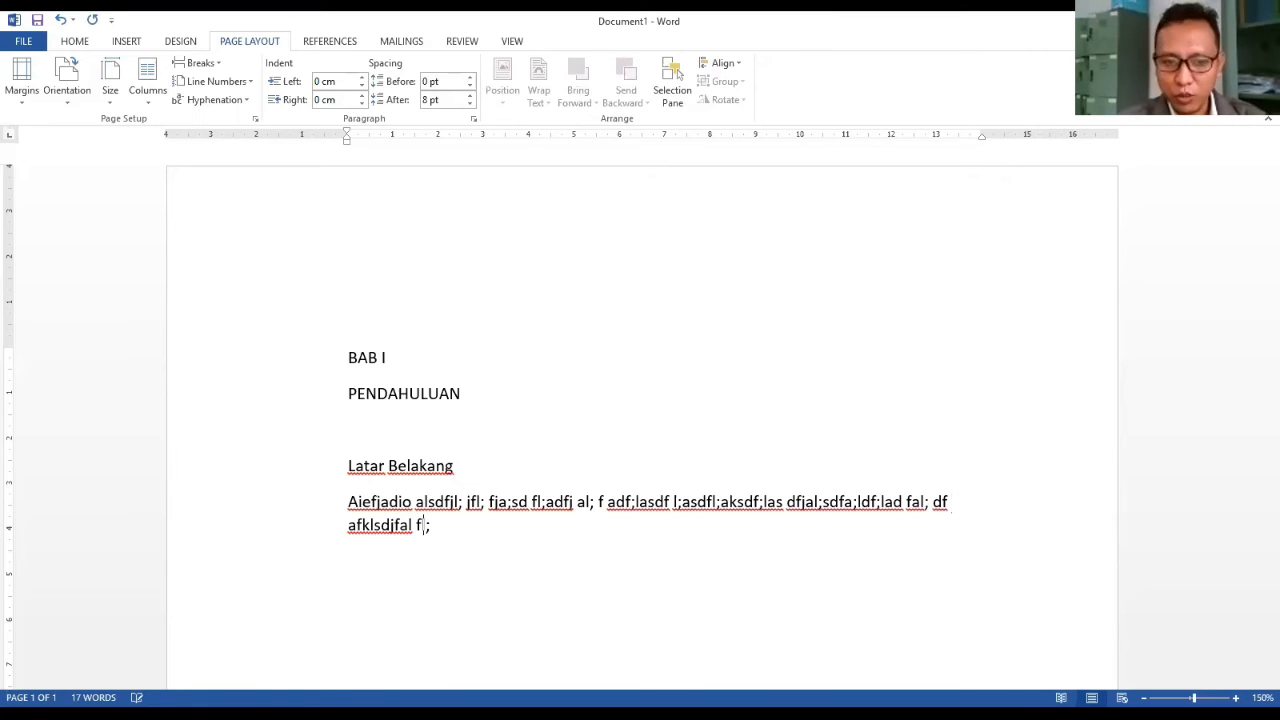
pyautogui.write('al;sf l; n;asld fla sdflas f.')
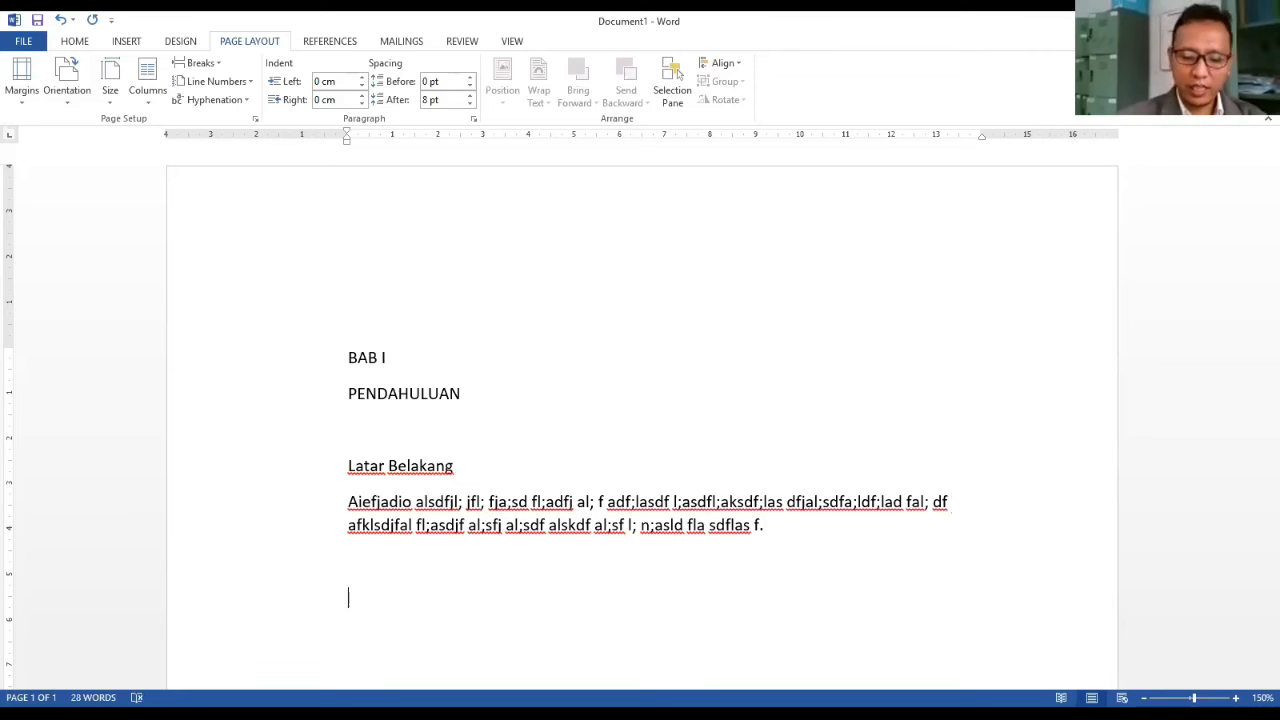
# - Add the subheading "Identifikasi Masalah" after an empty line below the filler paragraph
pyautogui.press('Return')
pyautogui.press('Return')
pyautogui.write('Identifikasi Masalah')
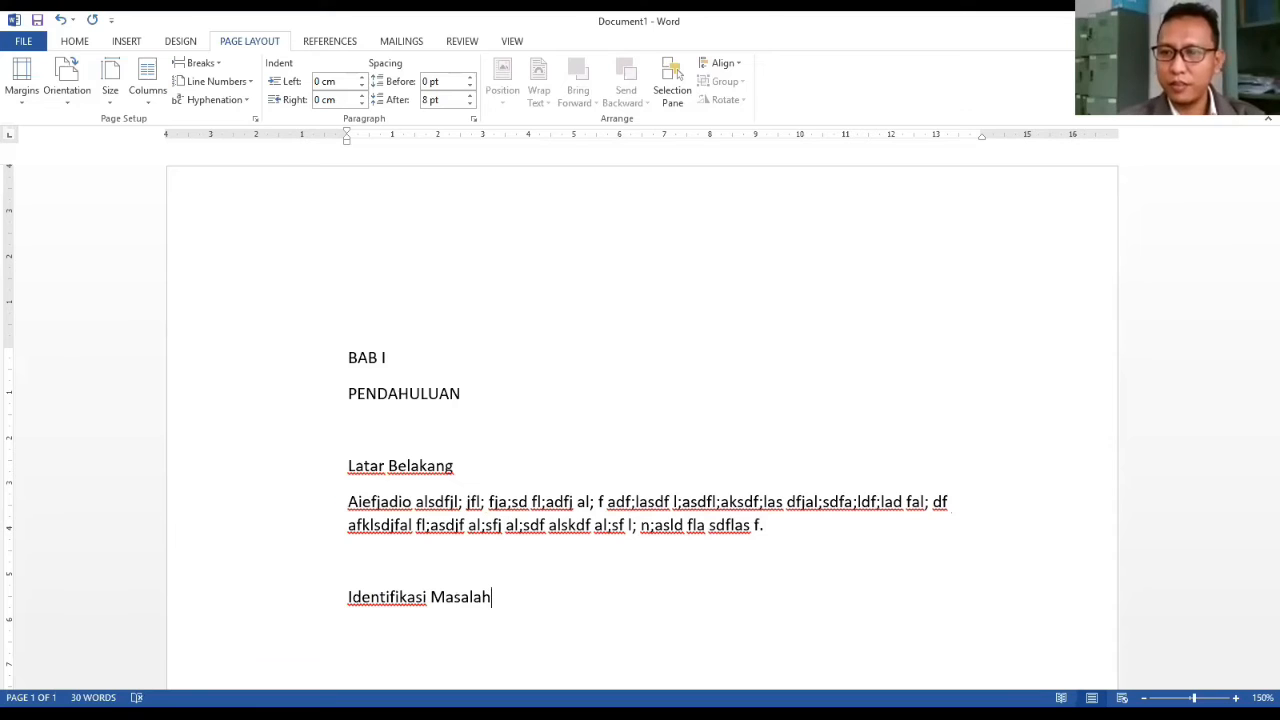
pyautogui.press('Return')
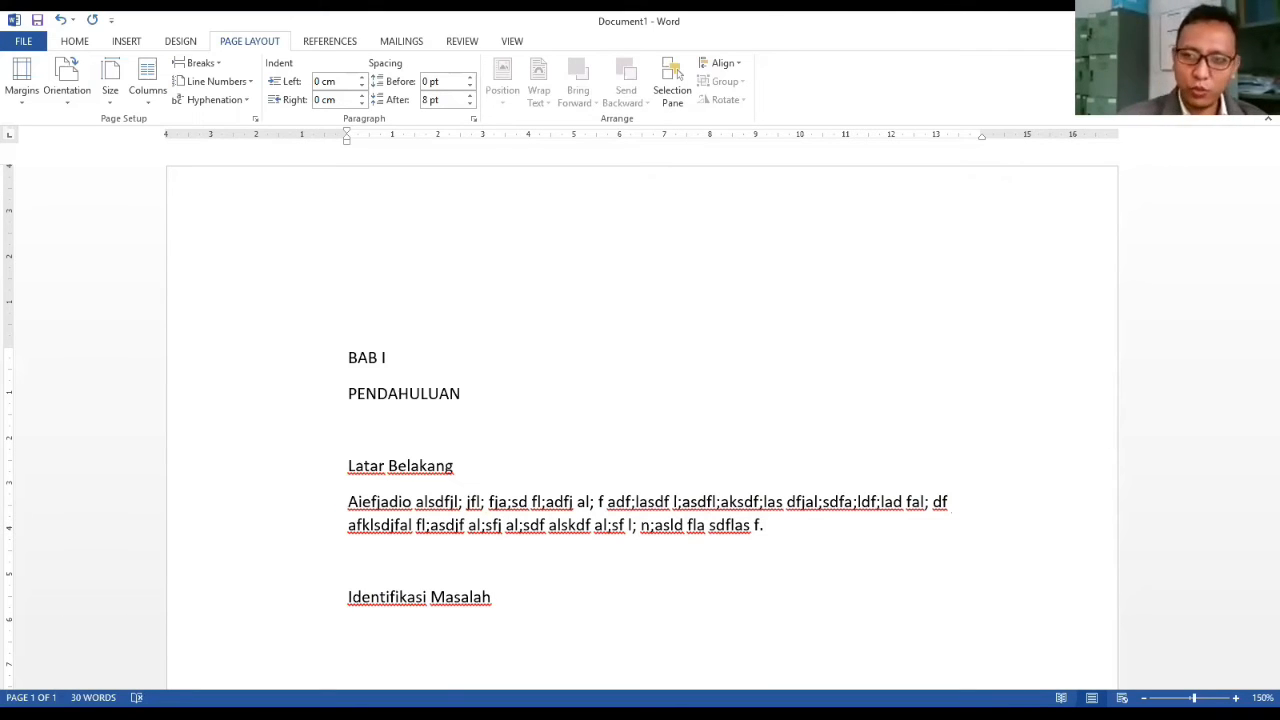
# - Delete the "Identifikasi Masalah" subheading with the empty line above it, and clear all remaining text from the document
pyautogui.press('Up')
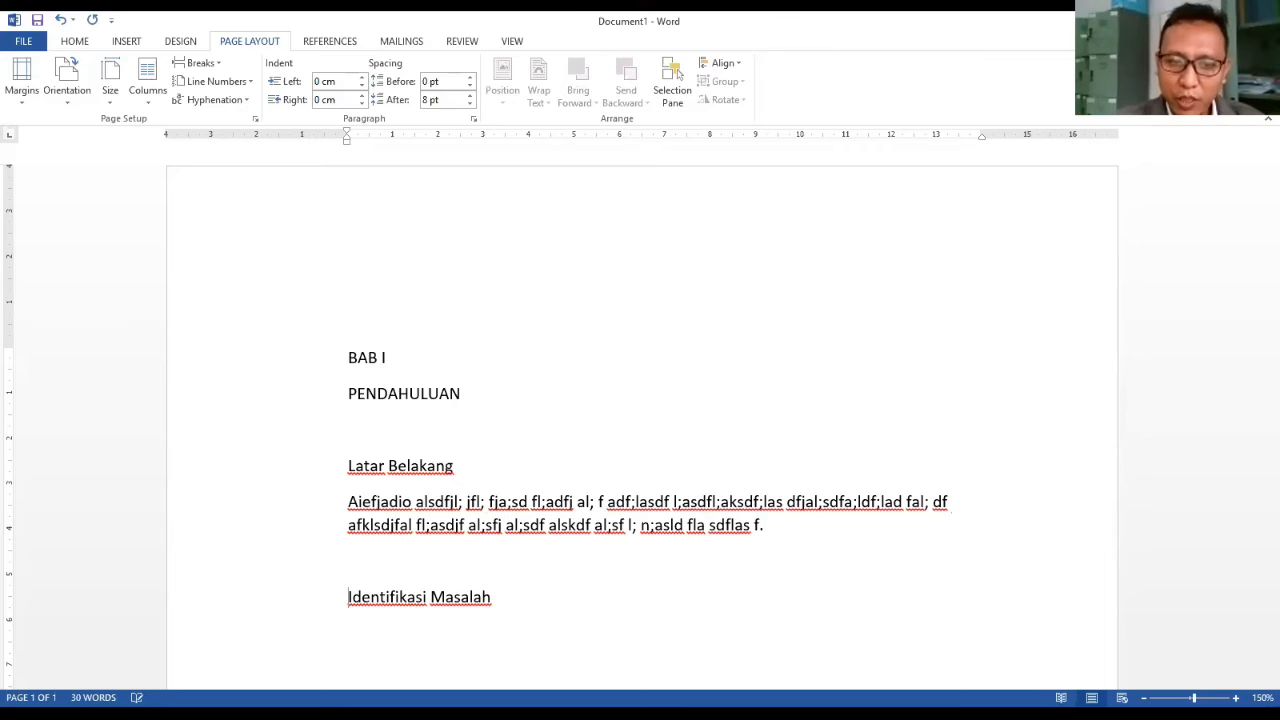
pyautogui.hotkey('shift', 'Down')
pyautogui.hotkey('shift', 'Down')
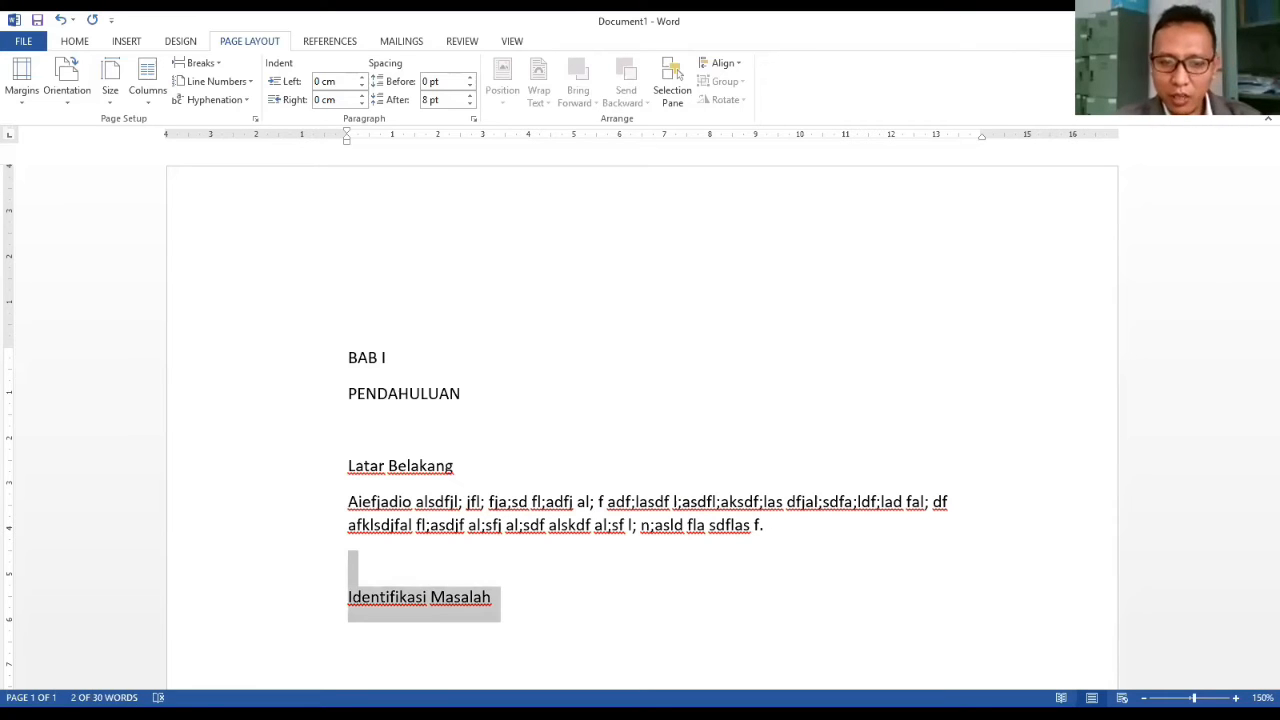
pyautogui.press('Delete')
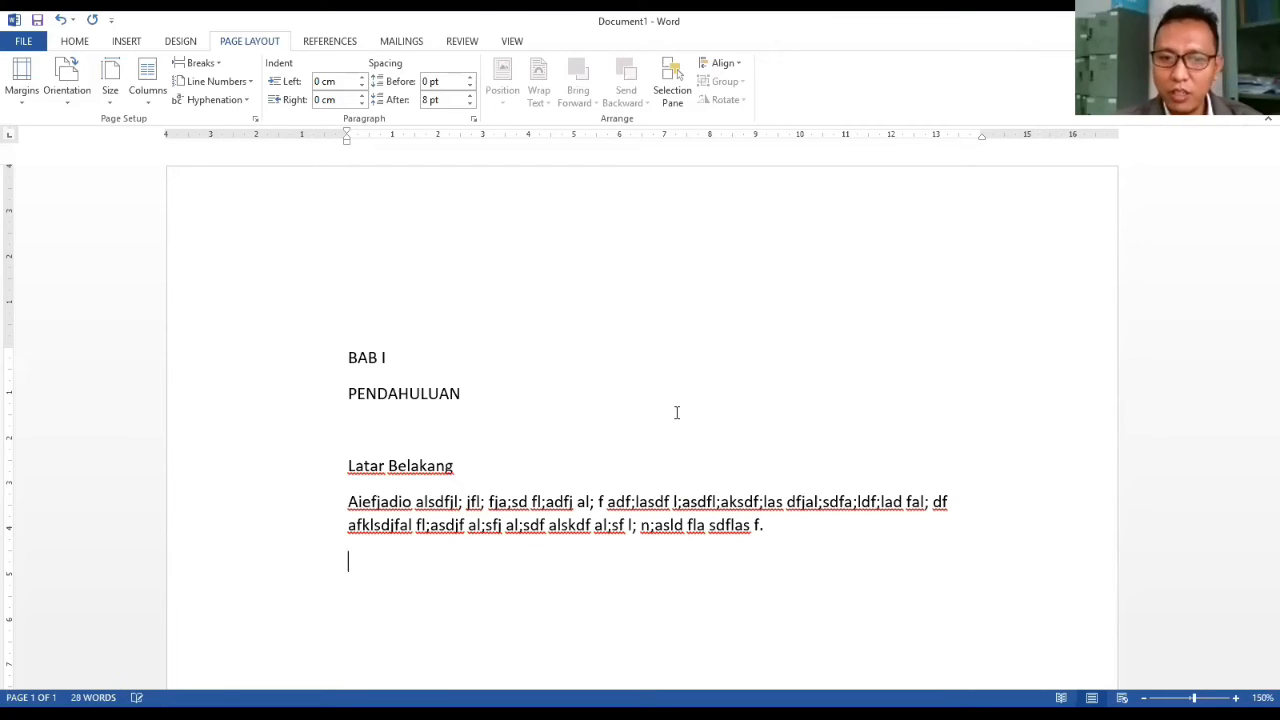
pyautogui.hotkey('ctrl', 'a')
pyautogui.press('Delete')
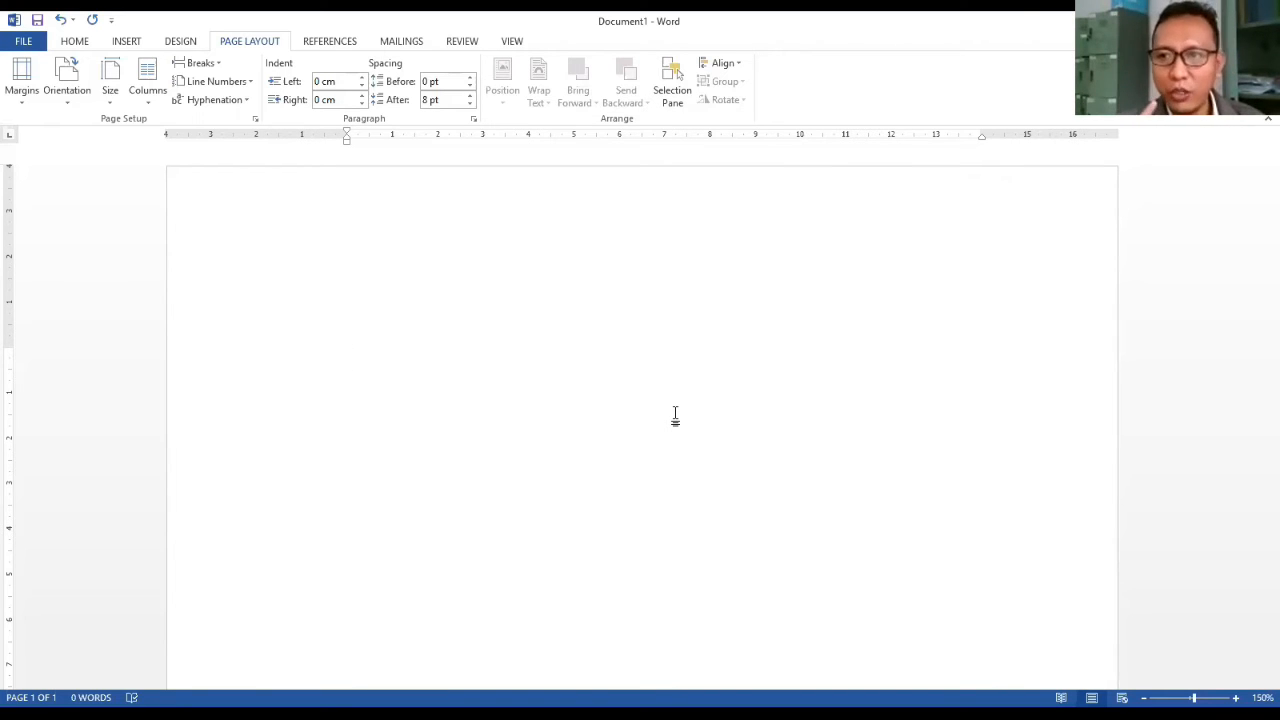
# - Undo both text deletions, redo them, and undo them once more
pyautogui.hotkey('ctrl', 'z')
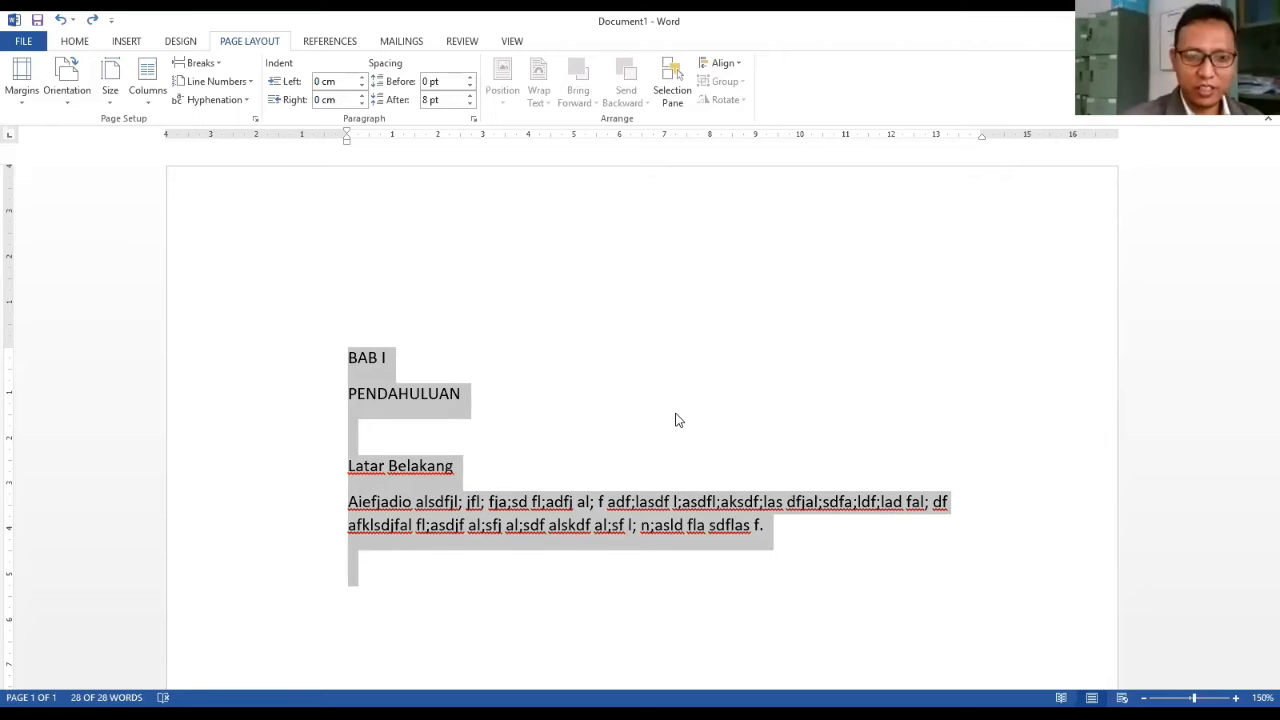
pyautogui.hotkey('ctrl', 'z')
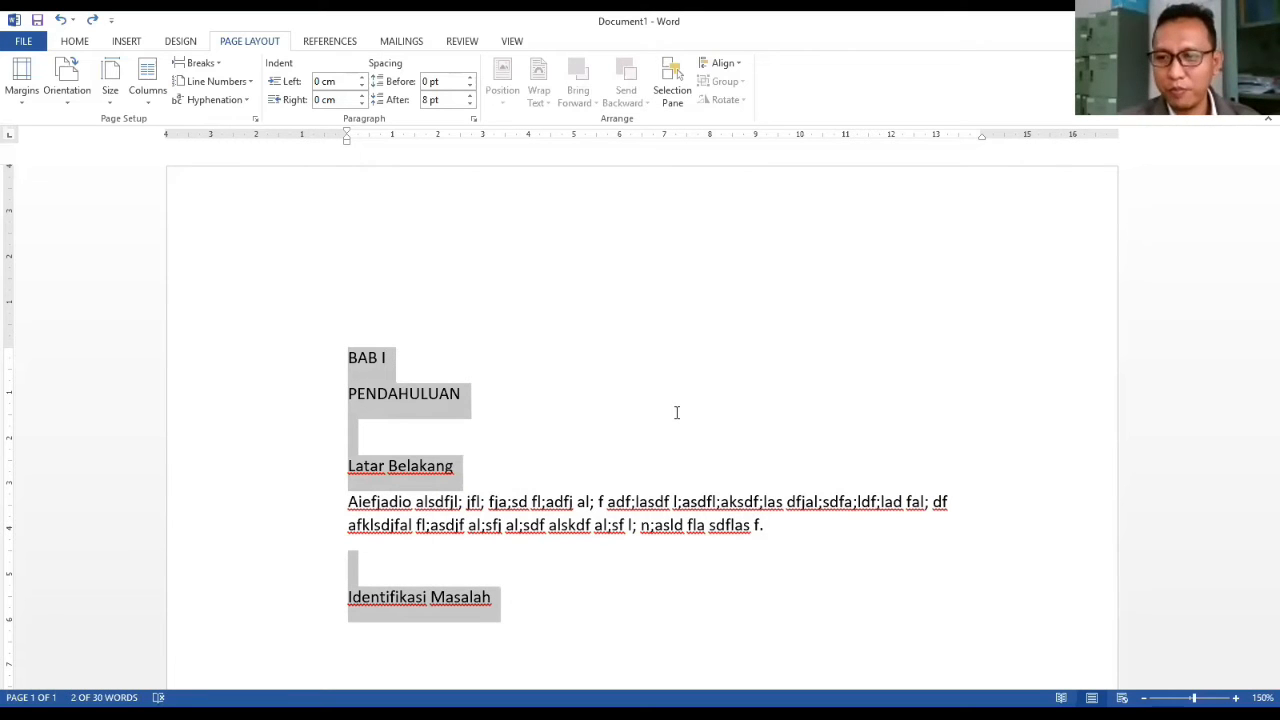
pyautogui.click(91, 21)
pyautogui.click(91, 21)
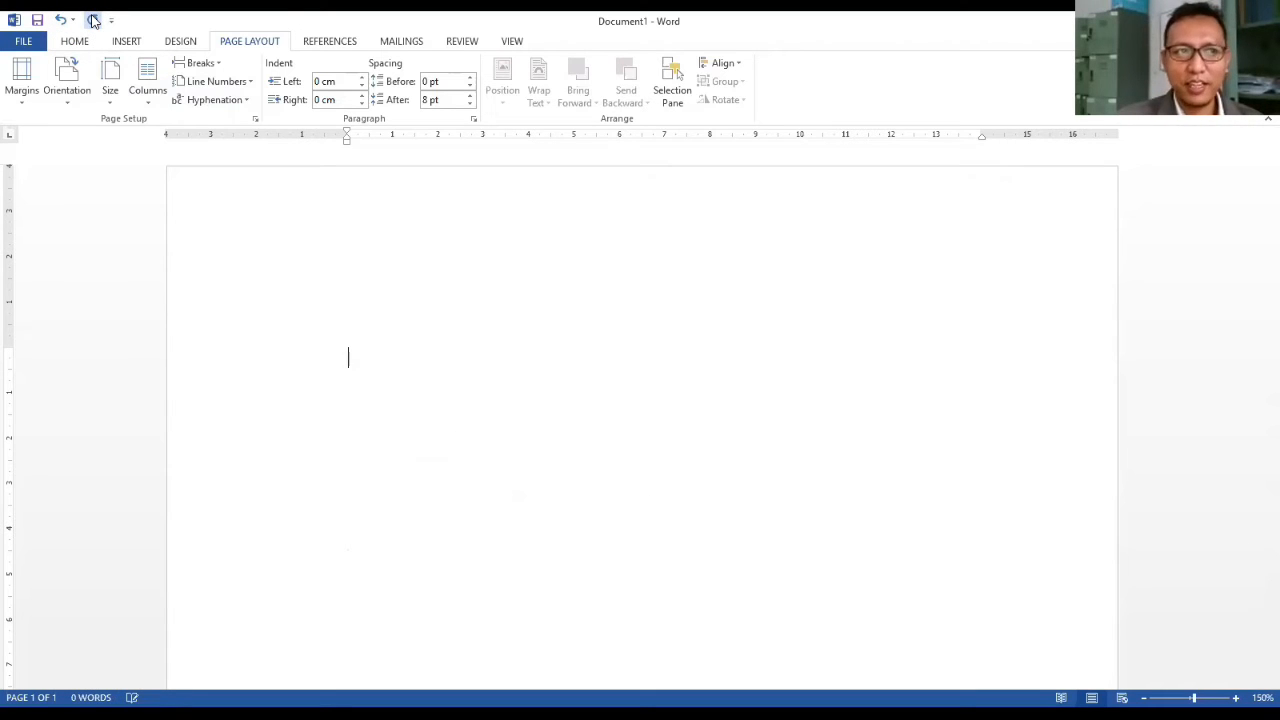
pyautogui.click(60, 20)
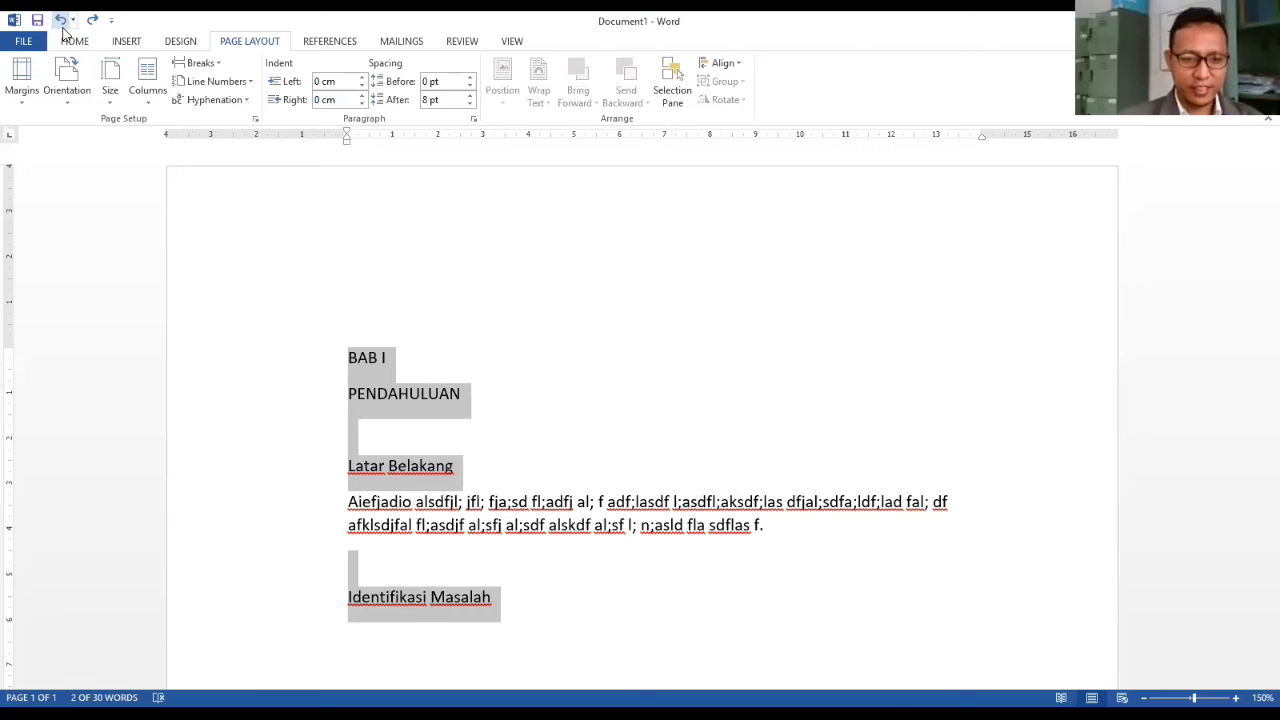
# - Replace all the text with the copied chapter content and remove the number 1.1 before the "Latar Belakang" subheading
pyautogui.hotkey('ctrl', 'a')
pyautogui.hotkey('ctrl', 'v')
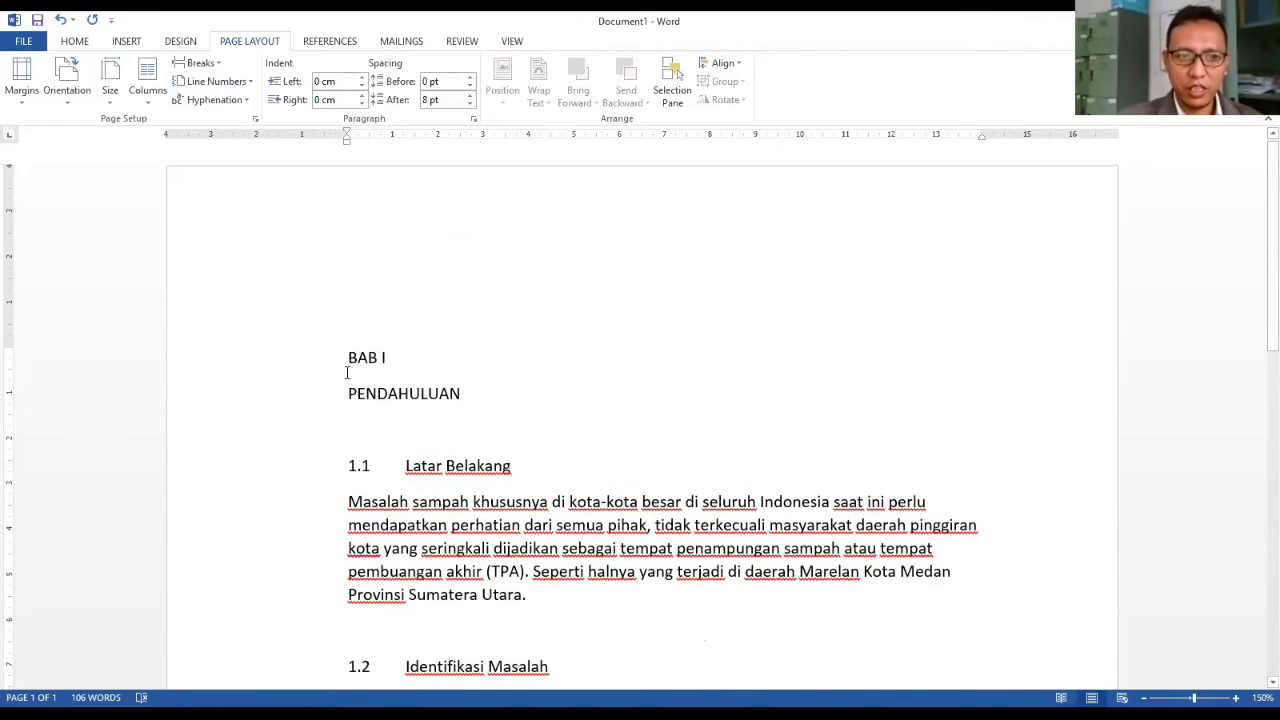
pyautogui.click(411, 448)
pyautogui.press('BackSpace')
pyautogui.press('BackSpace')
pyautogui.press('BackSpace')
pyautogui.press('BackSpace')
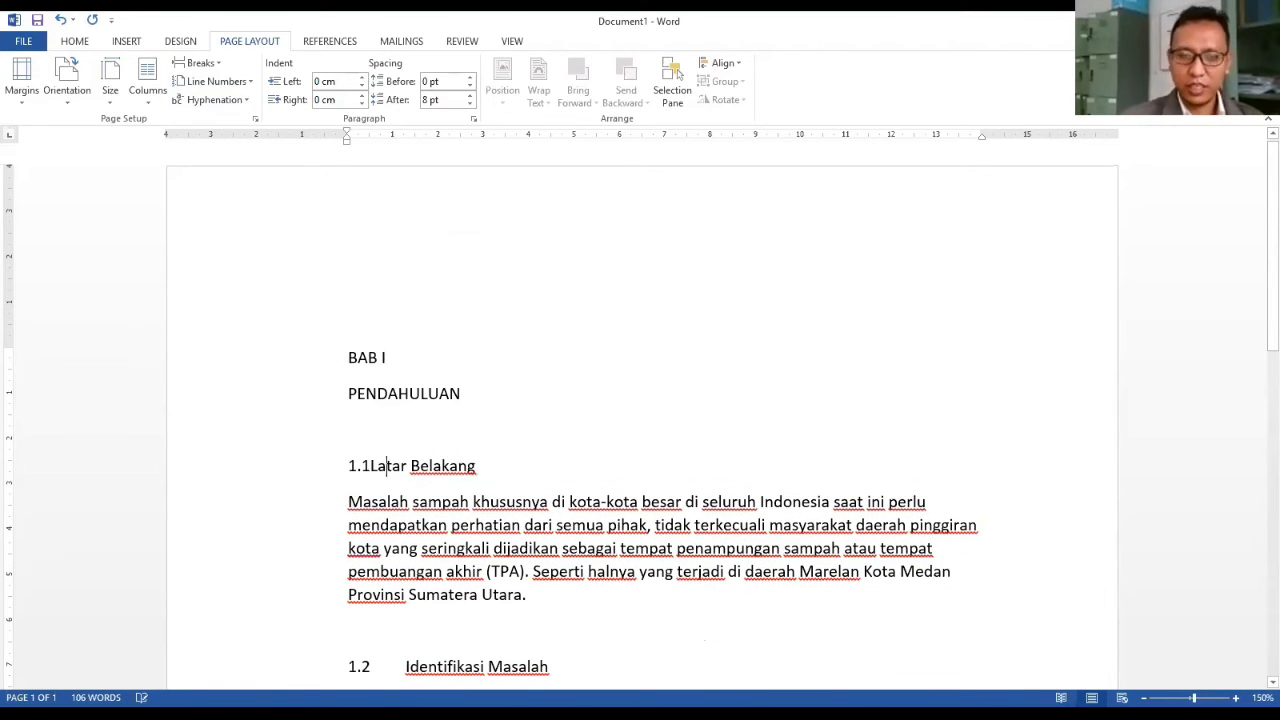
# - Remove the number 1.2 and its gap before the "Identifikasi Masalah" subheading
pyautogui.press('Down')
pyautogui.press('Down')
pyautogui.press('Down')
pyautogui.press('Down')
pyautogui.press('Down')
pyautogui.press('Down')
pyautogui.press('Down')
pyautogui.press('Down')
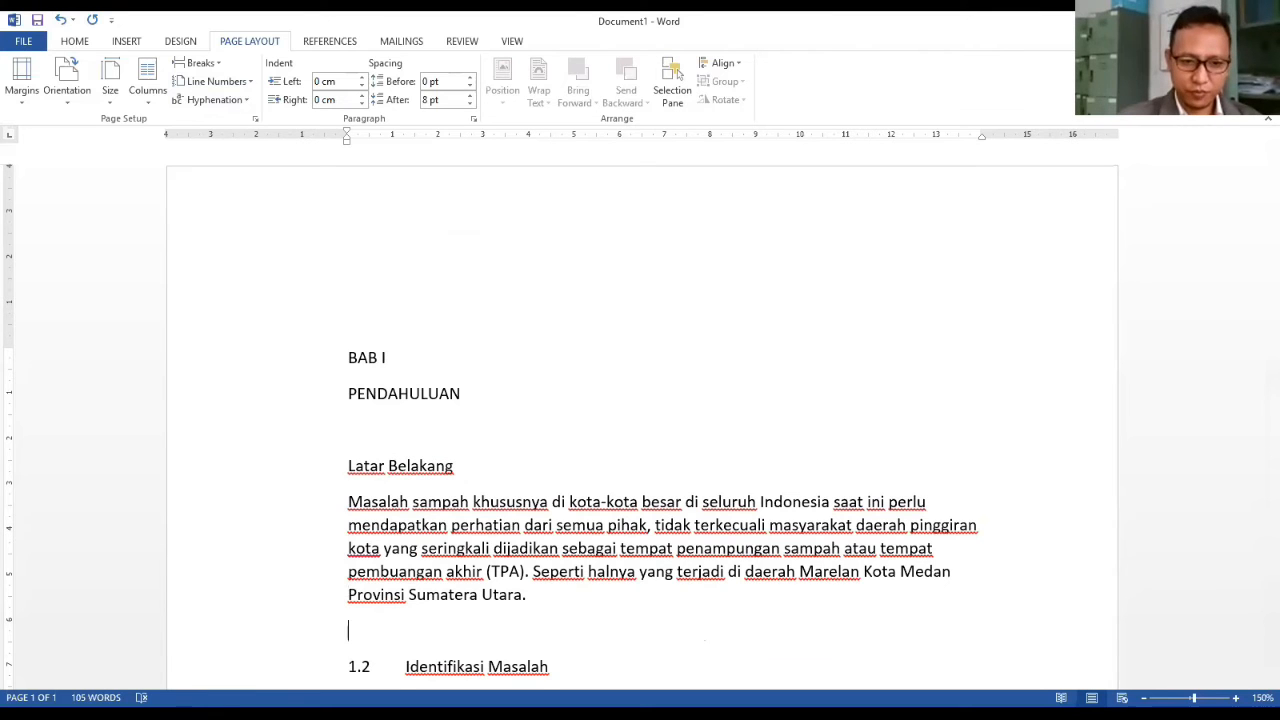
pyautogui.press('Up')
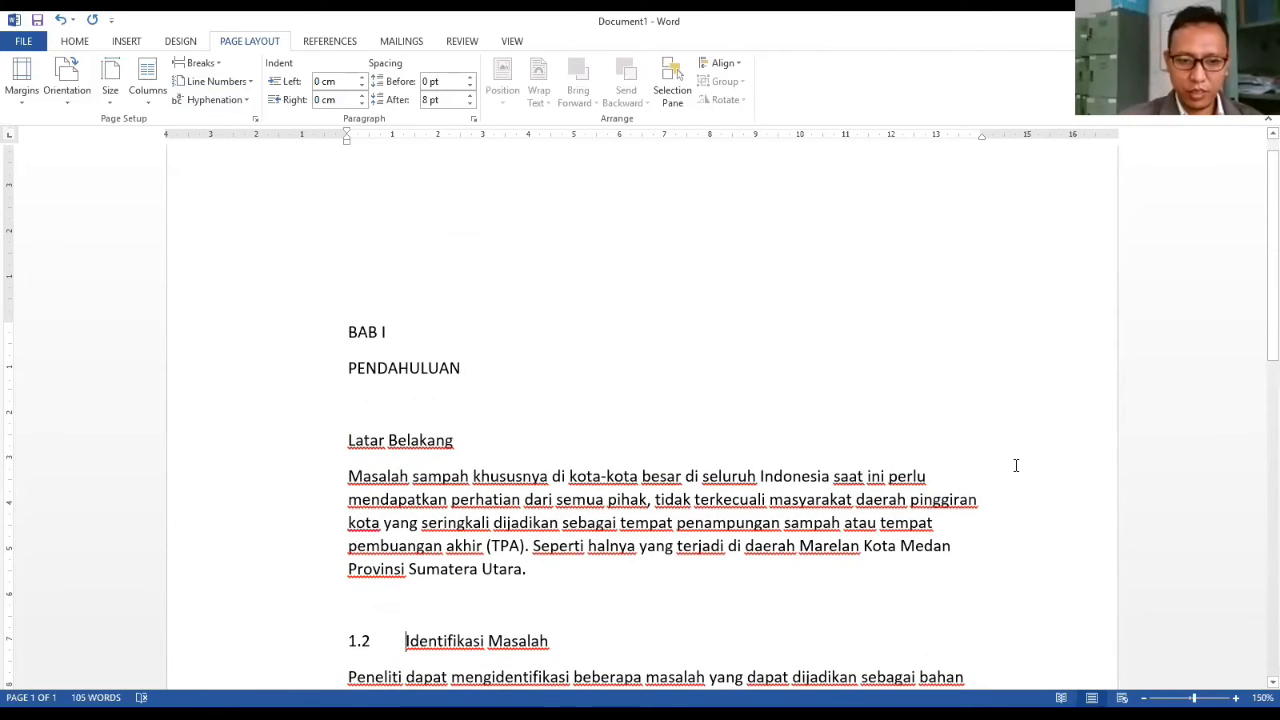
pyautogui.press('BackSpace')
pyautogui.press('BackSpace')
pyautogui.press('BackSpace')
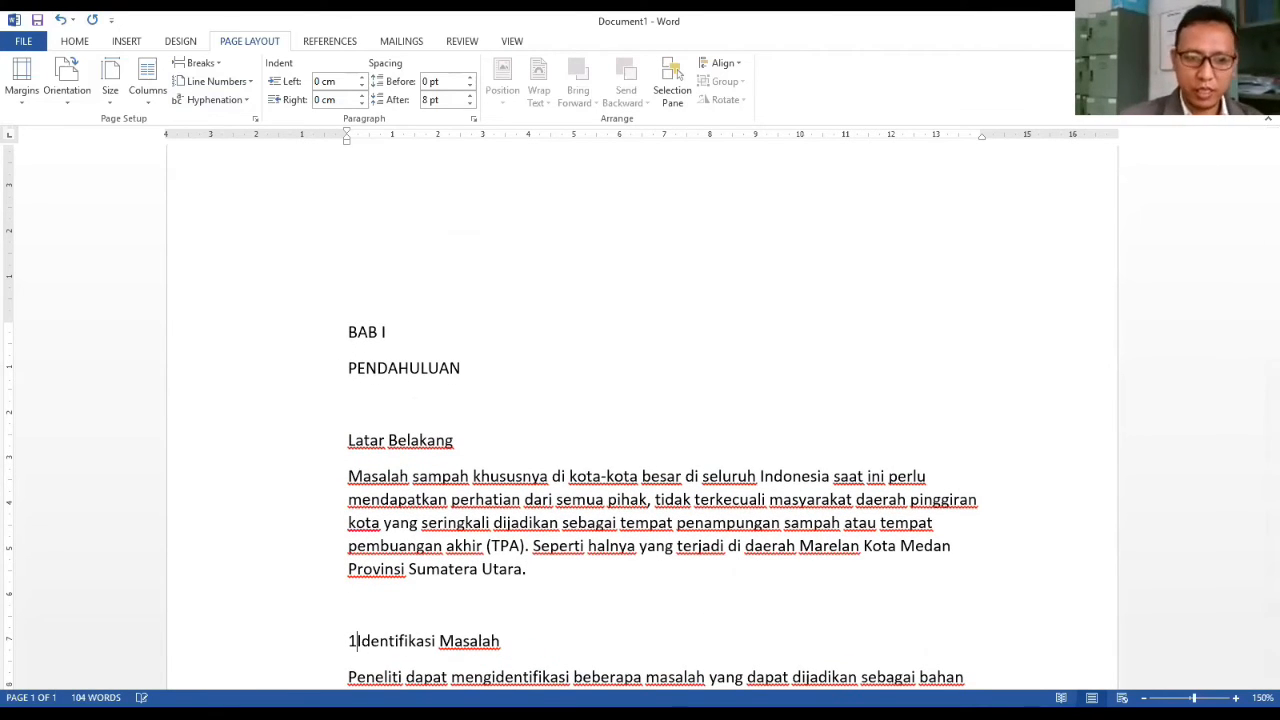
pyautogui.press('BackSpace')
# - Remove the numbers 1 to 4 and their gaps from the four problem statements under "Identifikasi Masalah"
pyautogui.scroll(-5, 628, 527)
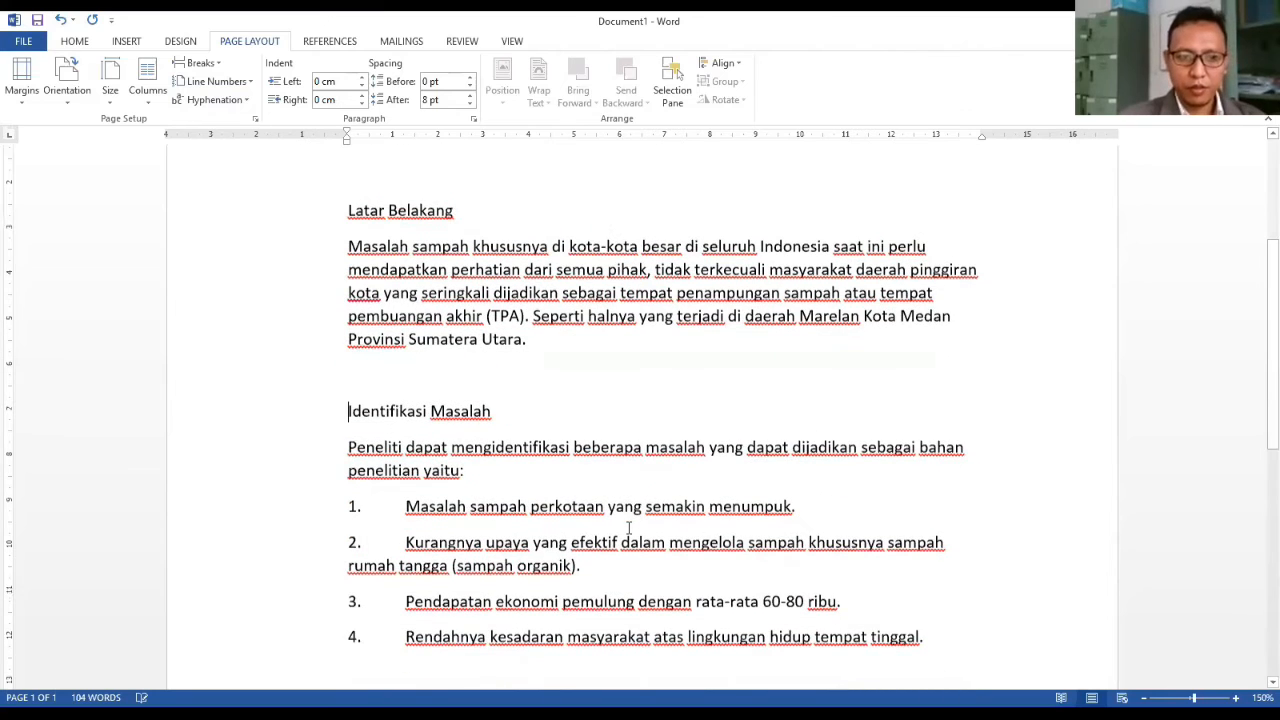
pyautogui.press('Down')
pyautogui.press('Down')
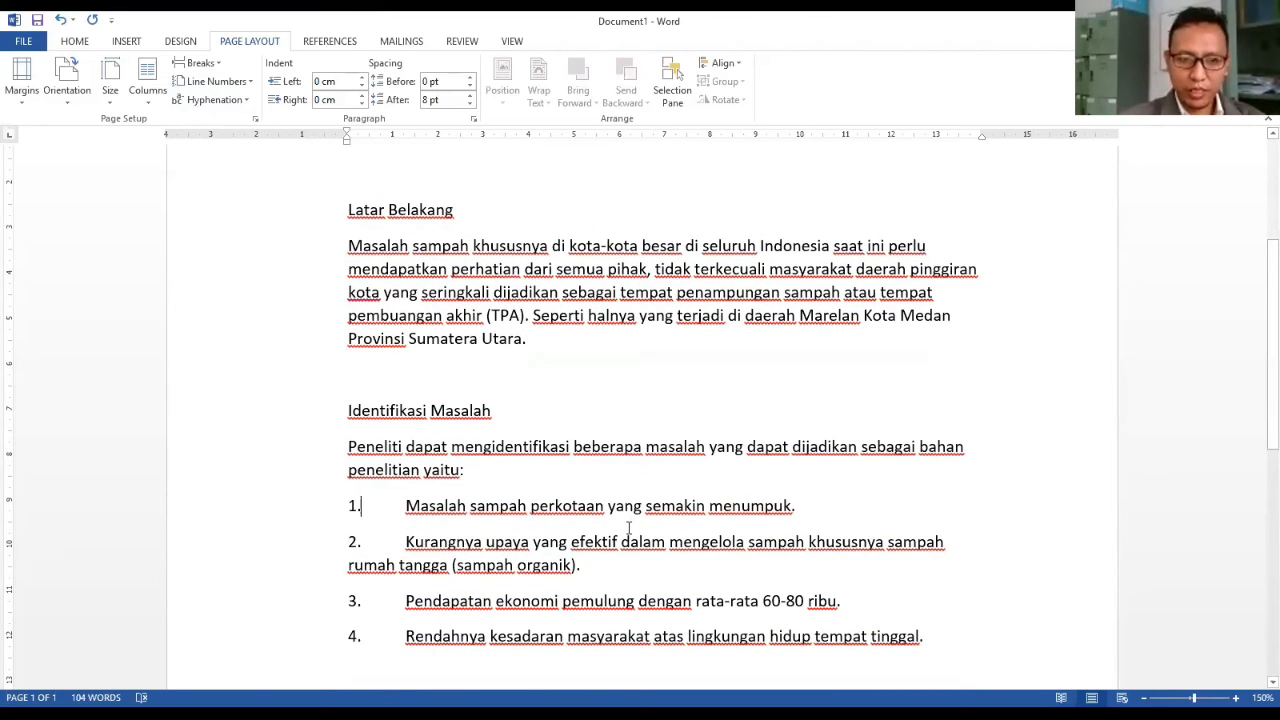
pyautogui.press('BackSpace')
pyautogui.press('Down')
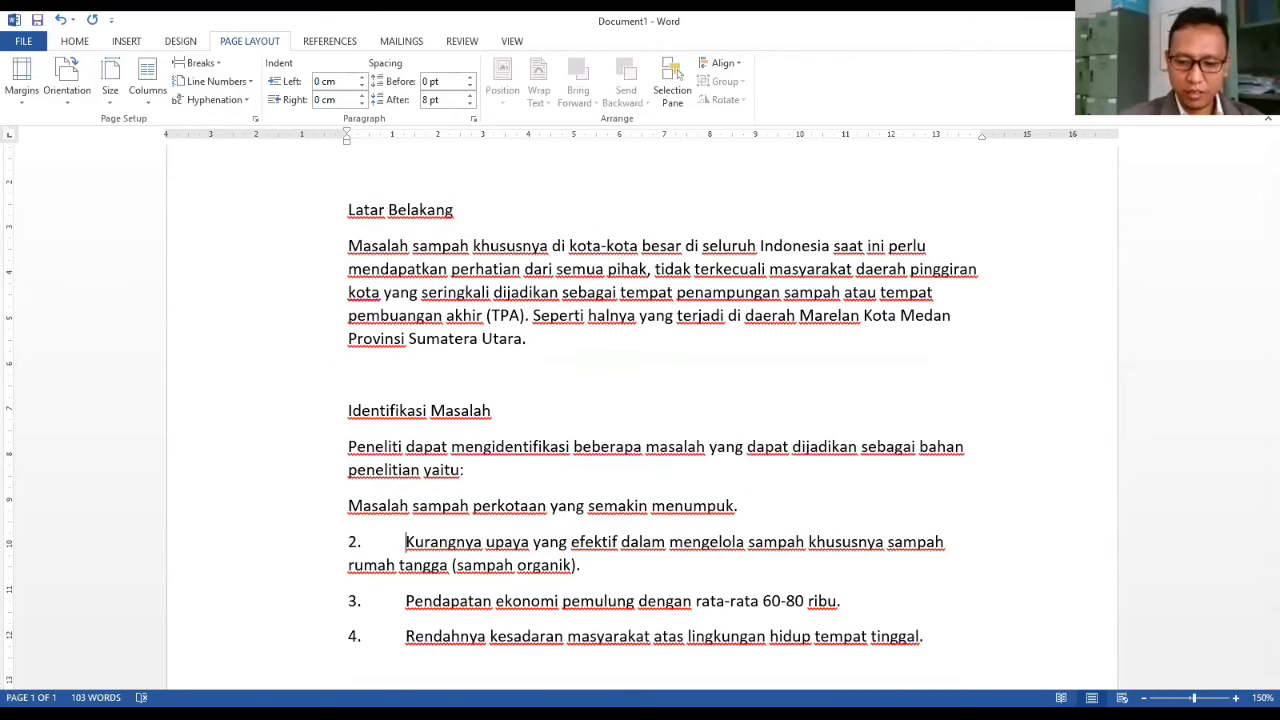
pyautogui.press('BackSpace')
pyautogui.press('BackSpace')
pyautogui.press('BackSpace')
pyautogui.press('Down')
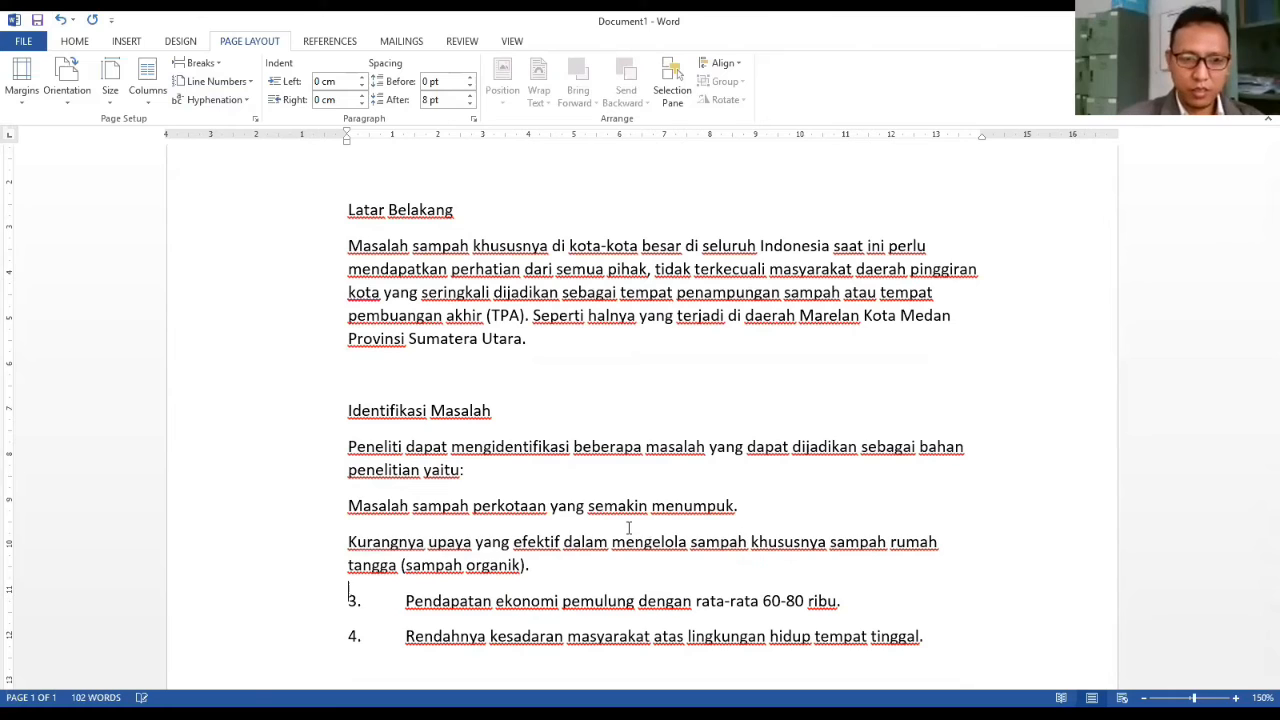
pyautogui.press('BackSpace')
pyautogui.press('Down')
pyautogui.press('Right')
pyautogui.press('Right')
pyautogui.press('Right')
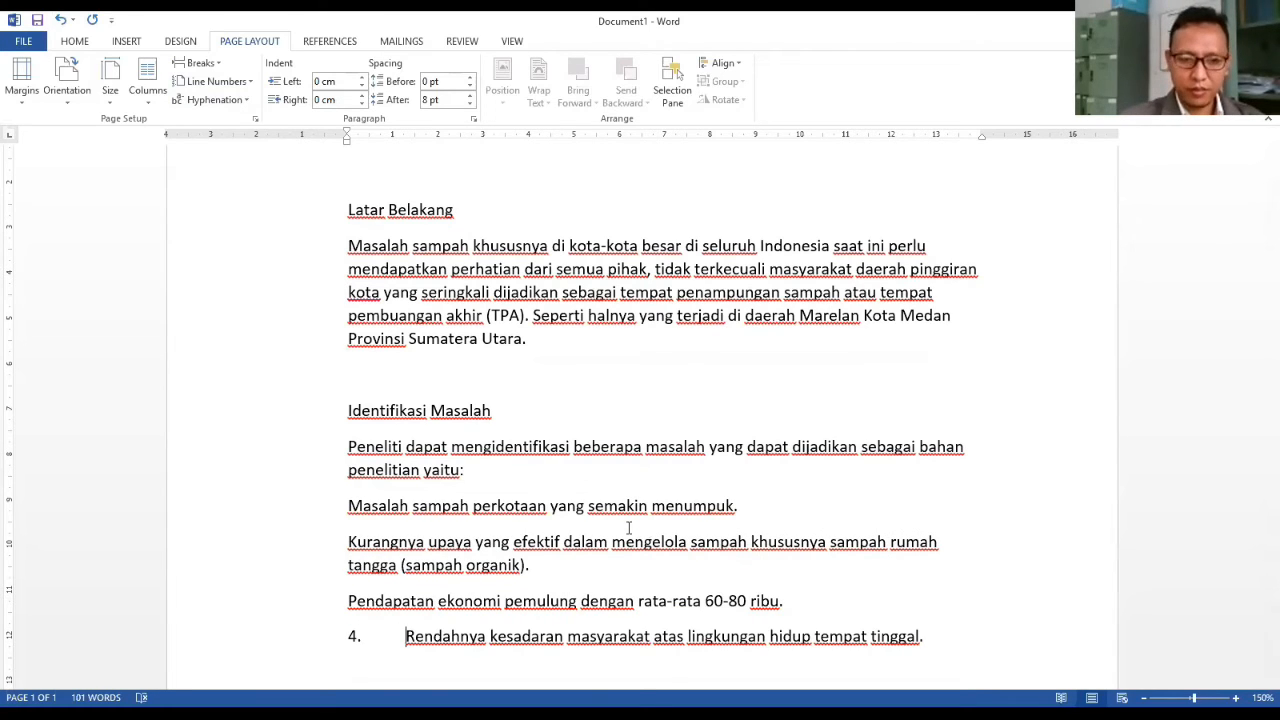
pyautogui.press('BackSpace')
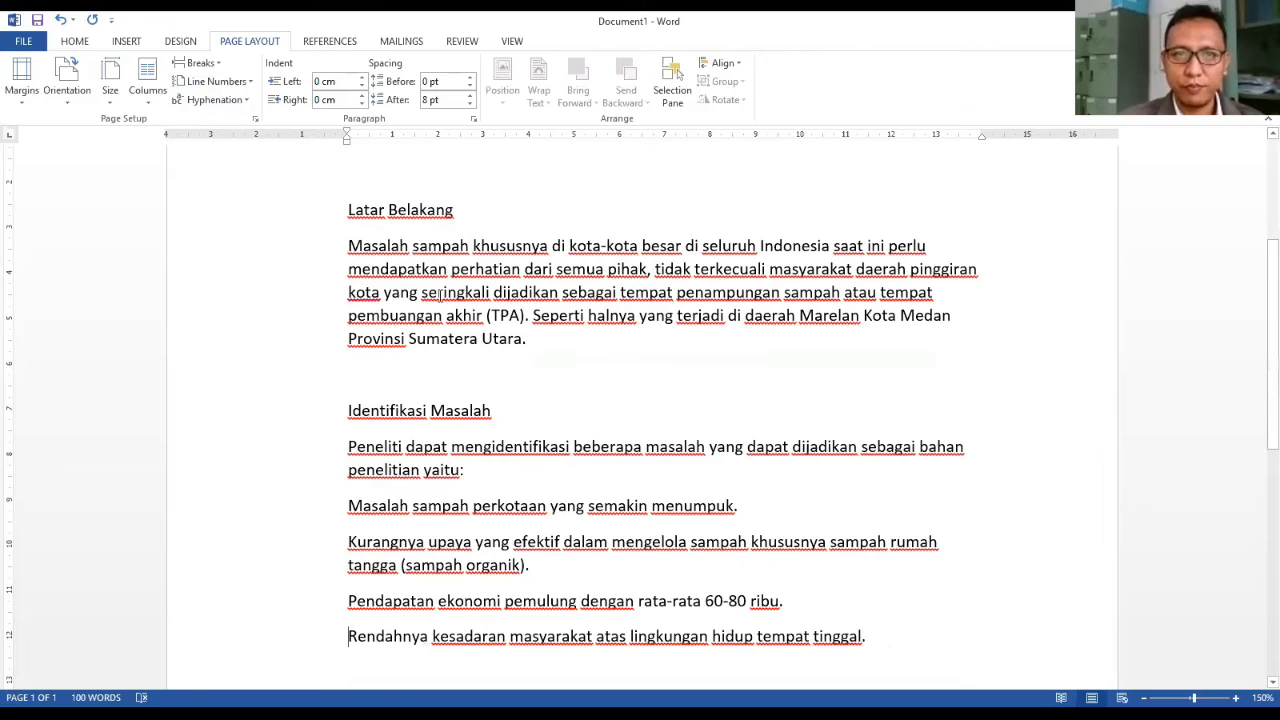
# - Set the spacing after every paragraph in the document to 0 pt
pyautogui.scroll(2, 390, 280)
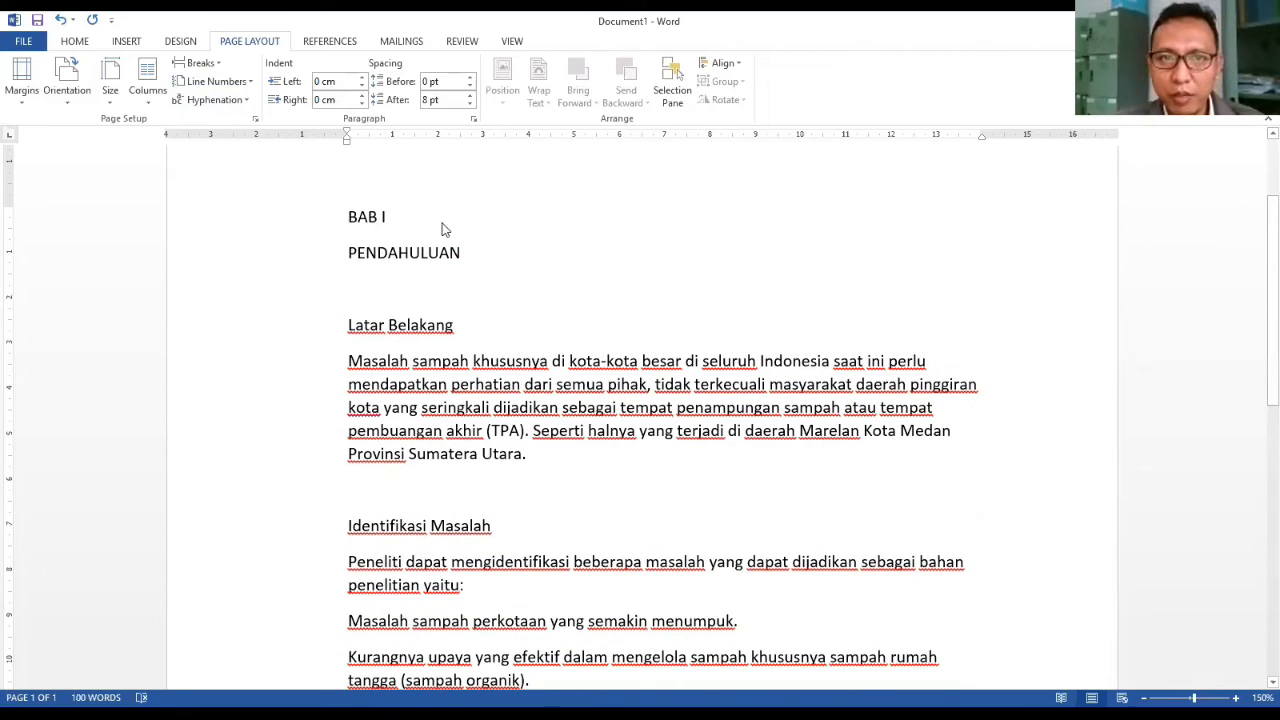
pyautogui.hotkey('ctrl', 'a')
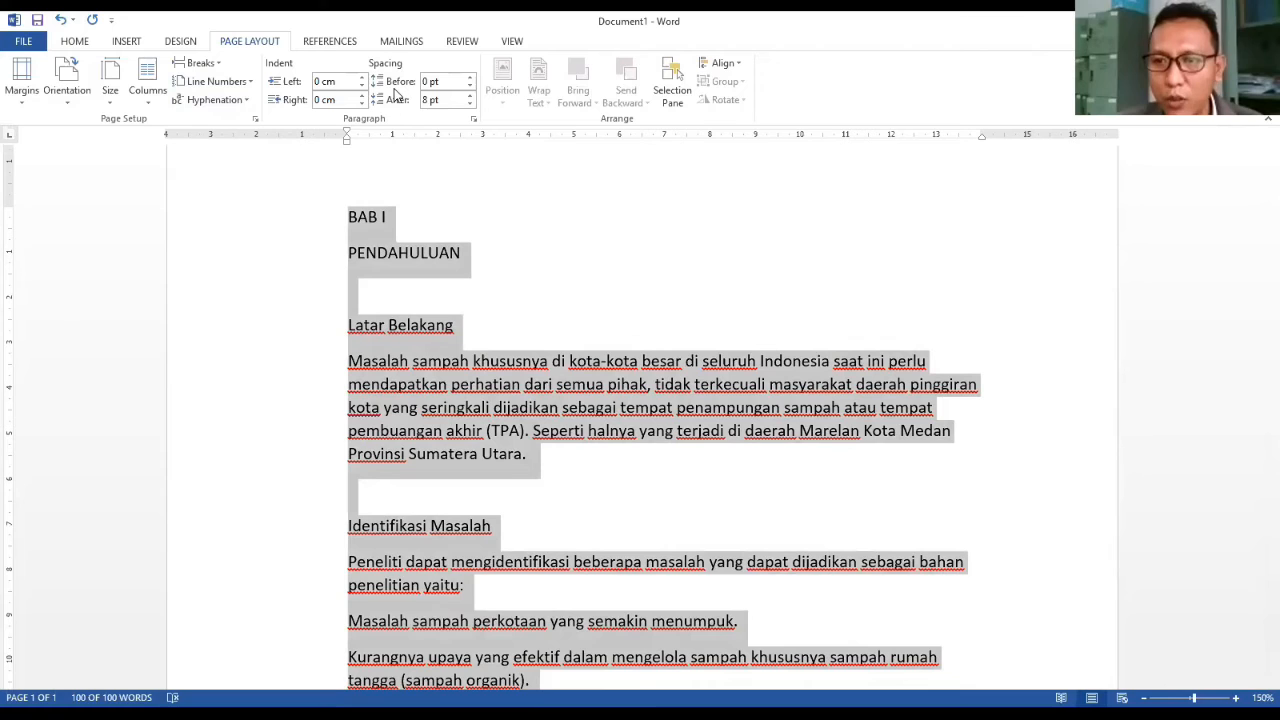
pyautogui.click(469, 104)
pyautogui.click(469, 104)
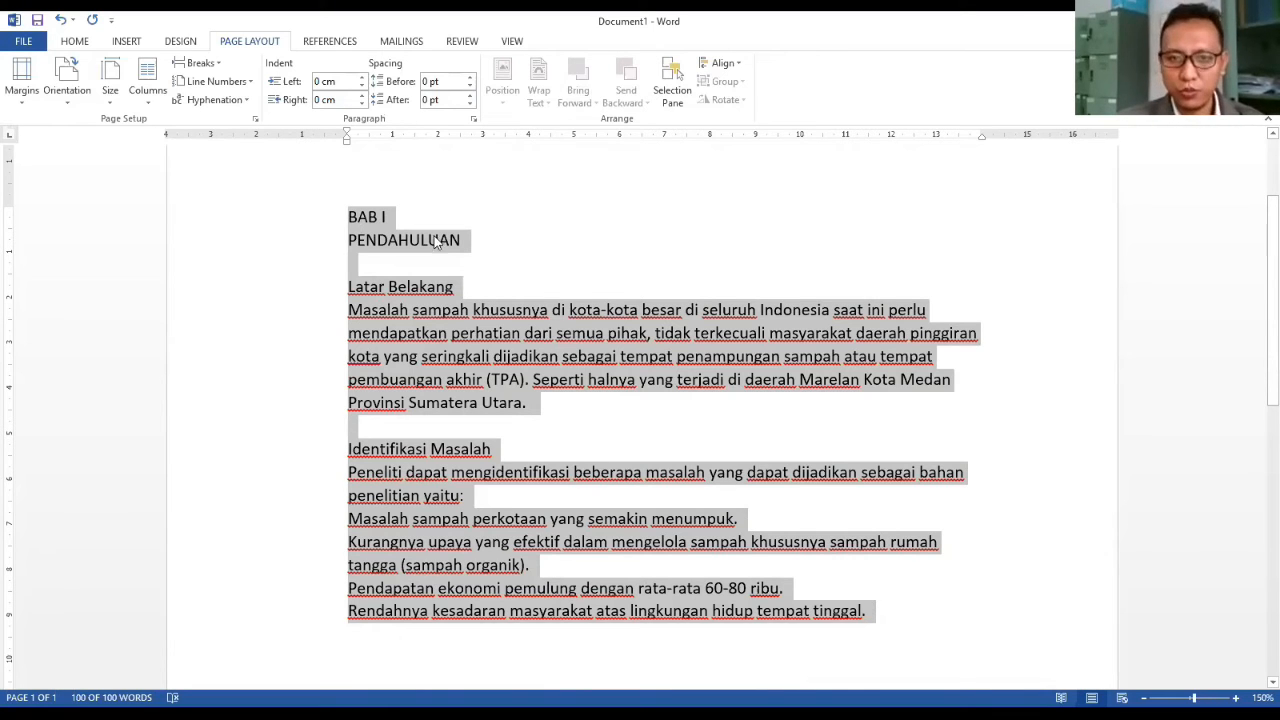
pyautogui.click(493, 356)
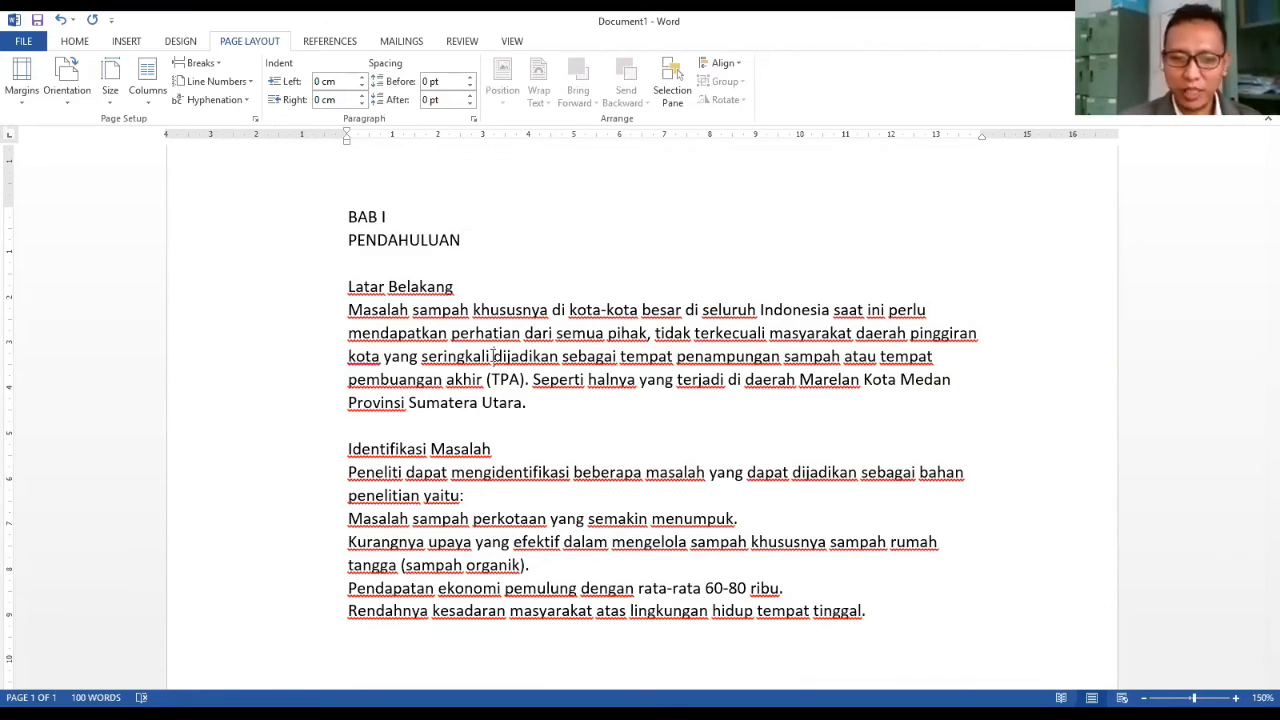
pyautogui.click(335, 714)
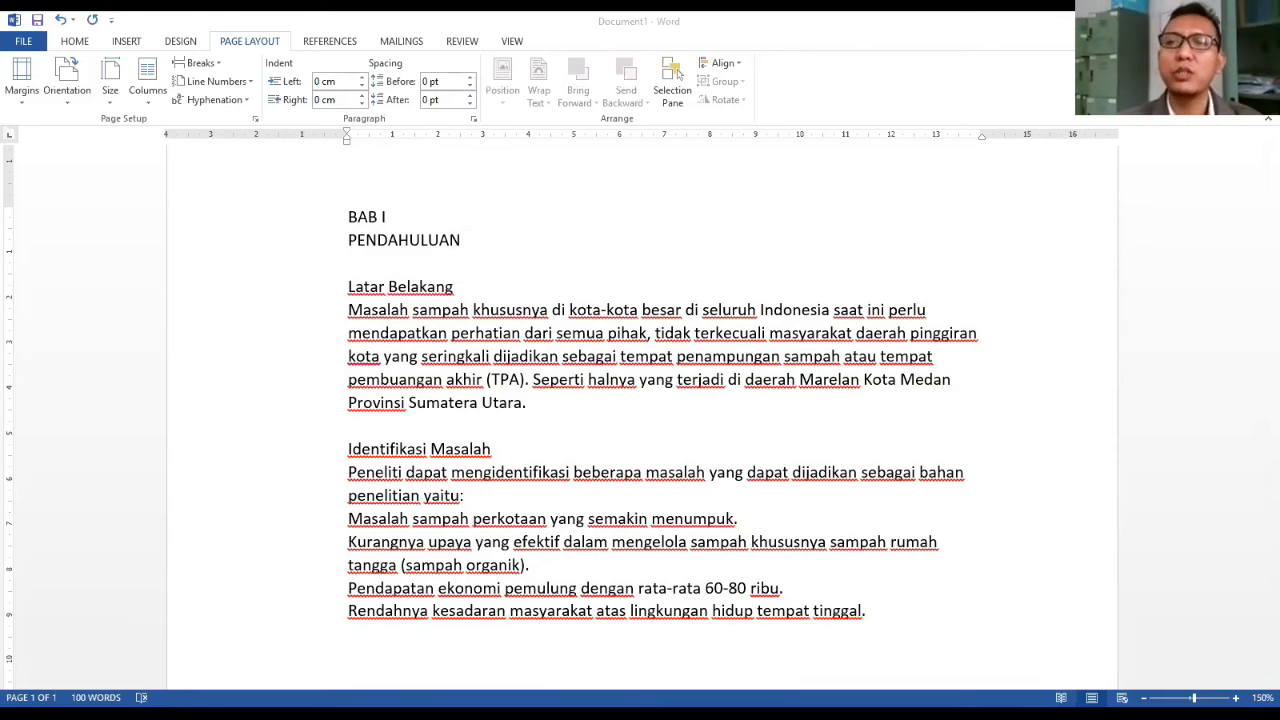
pyautogui.click(514, 550)
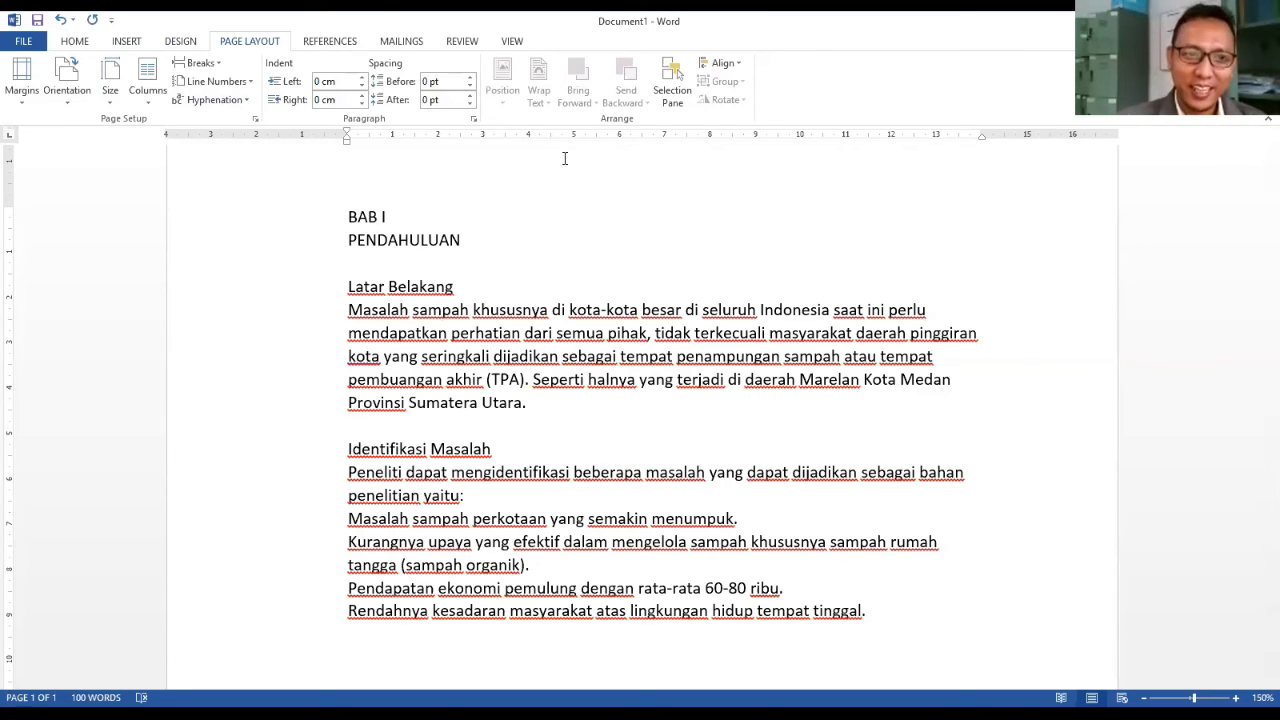
pyautogui.click(350, 217)
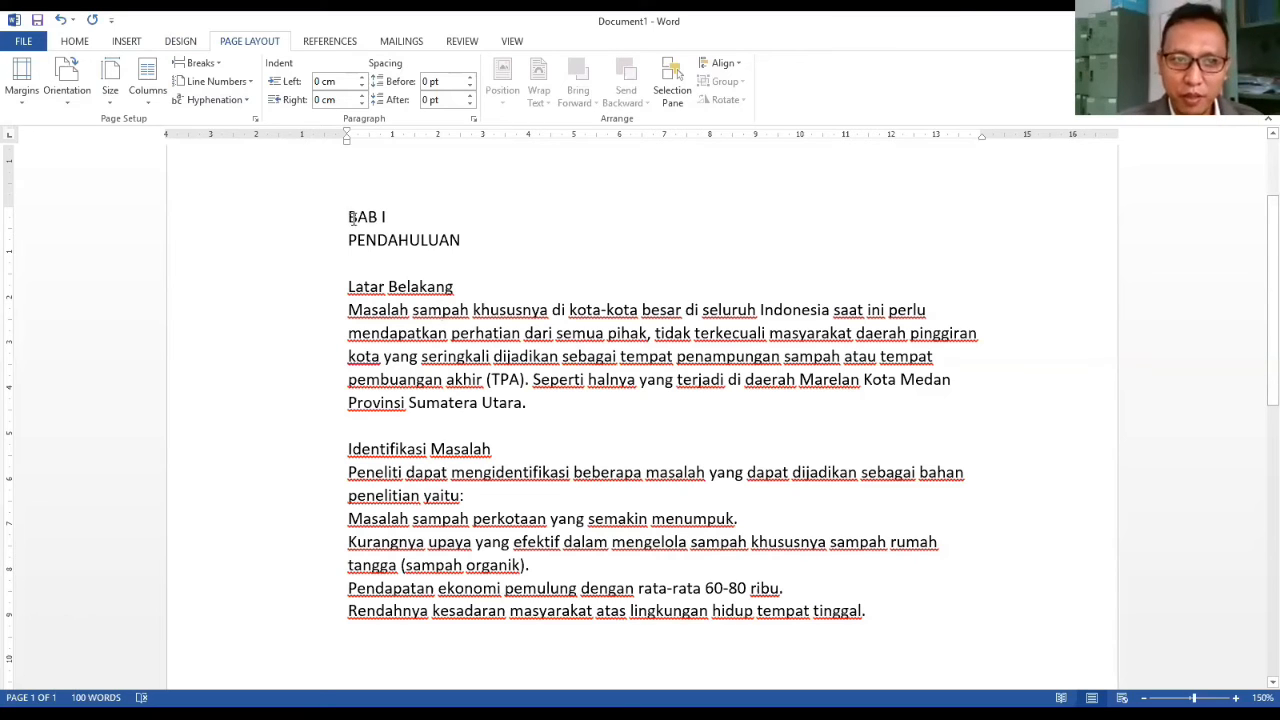
pyautogui.moveTo(475, 280); pyautogui.dragTo(886, 557)
pyautogui.press('F2')
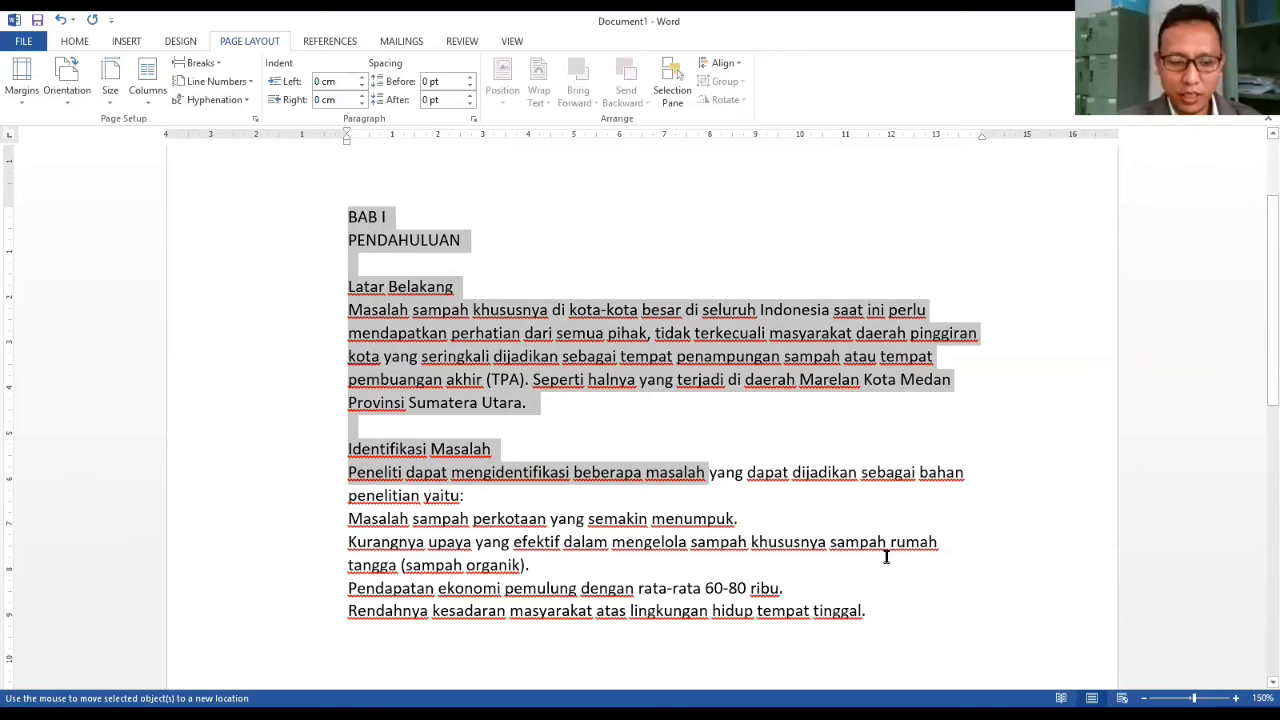
pyautogui.press('Return')
pyautogui.hotkey('ctrl', 'z')
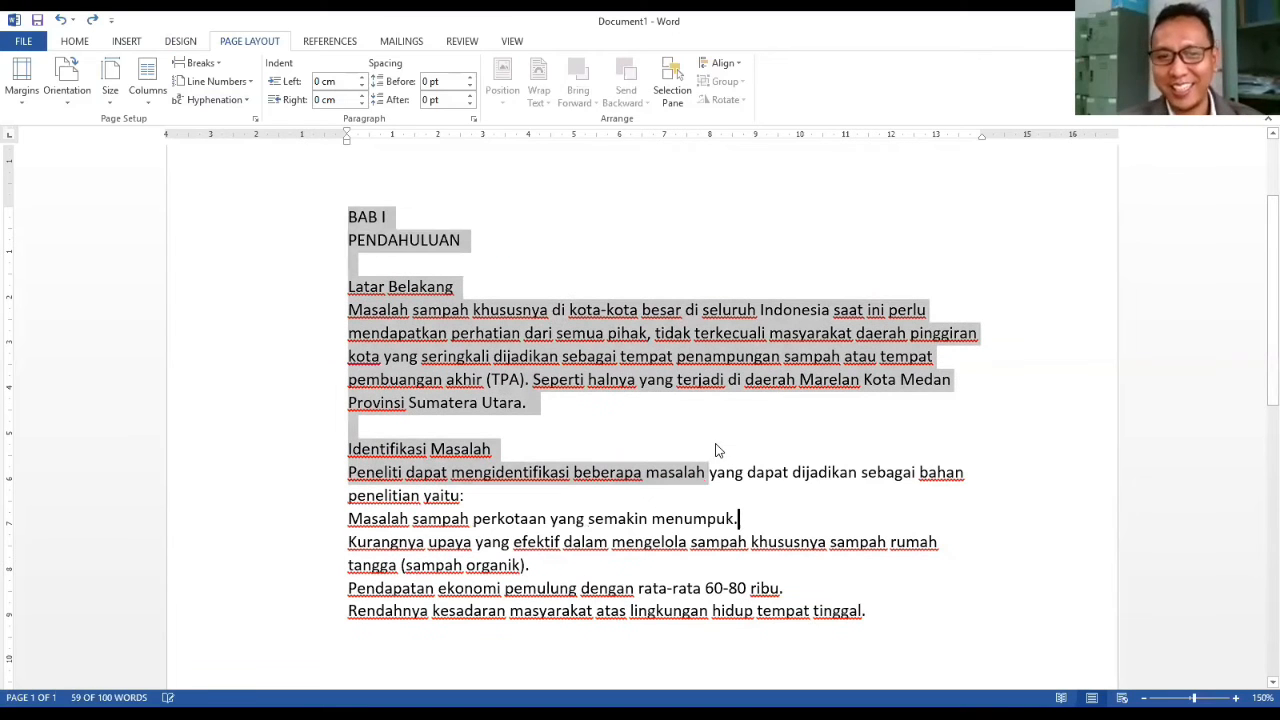
pyautogui.click(702, 442)
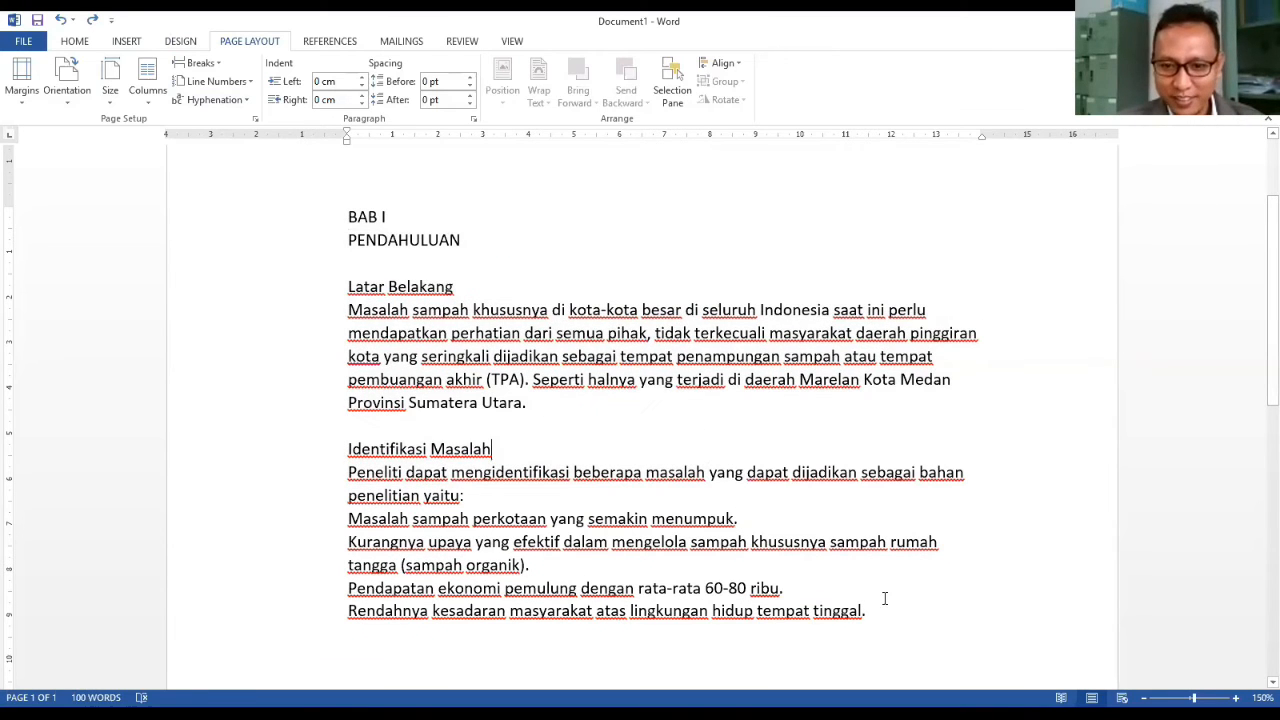
# - Select the whole chapter at once, clear the selection, and reselect it line by line from "BAB I" to the last statement
pyautogui.hotkey('ctrl', 'a')
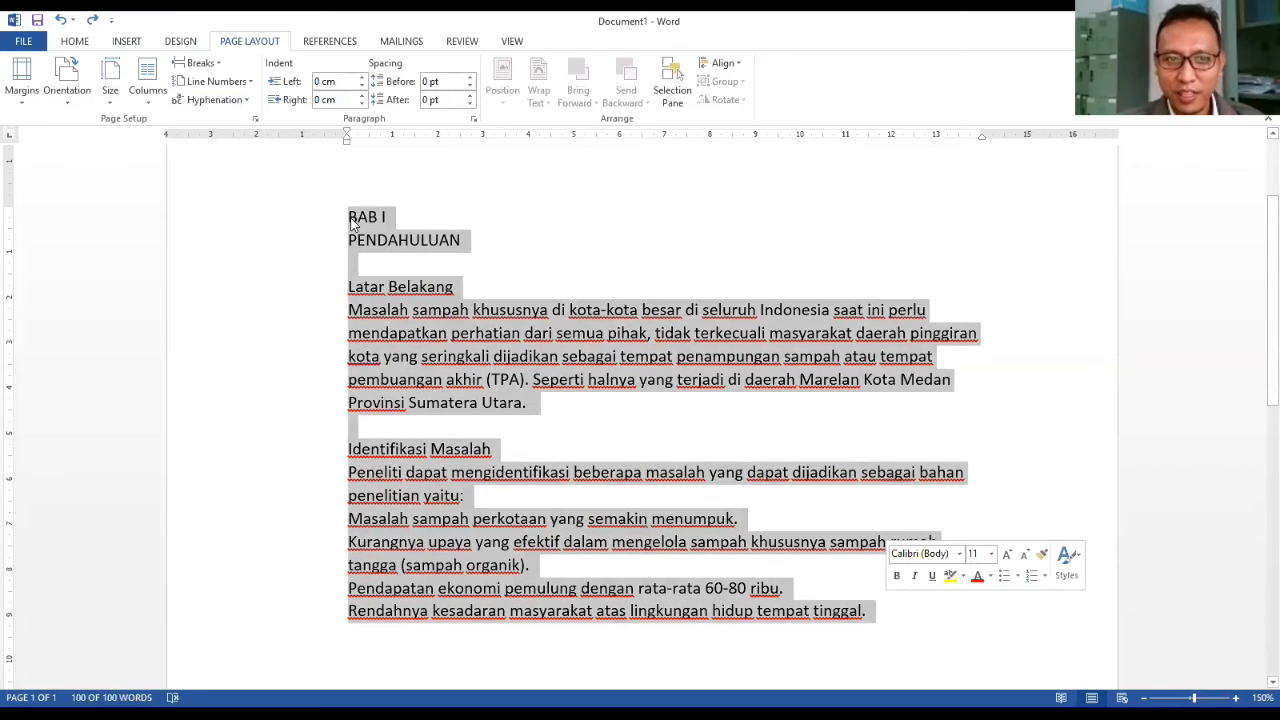
pyautogui.hotkey('ctrl', 'Home')
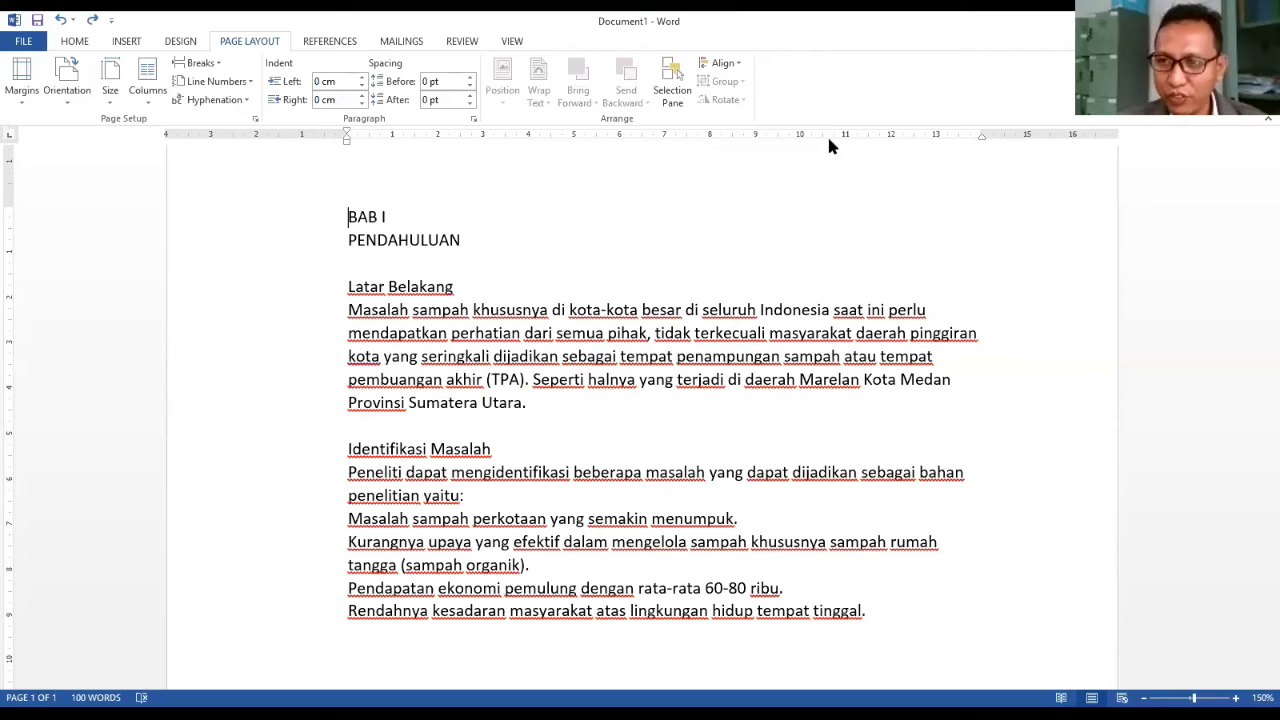
pyautogui.hotkey('shift', 'Down')
pyautogui.hotkey('shift', 'Down')
pyautogui.hotkey('shift', 'Down')
pyautogui.hotkey('shift', 'Down')
pyautogui.hotkey('shift', 'Down')
pyautogui.hotkey('shift', 'Down')
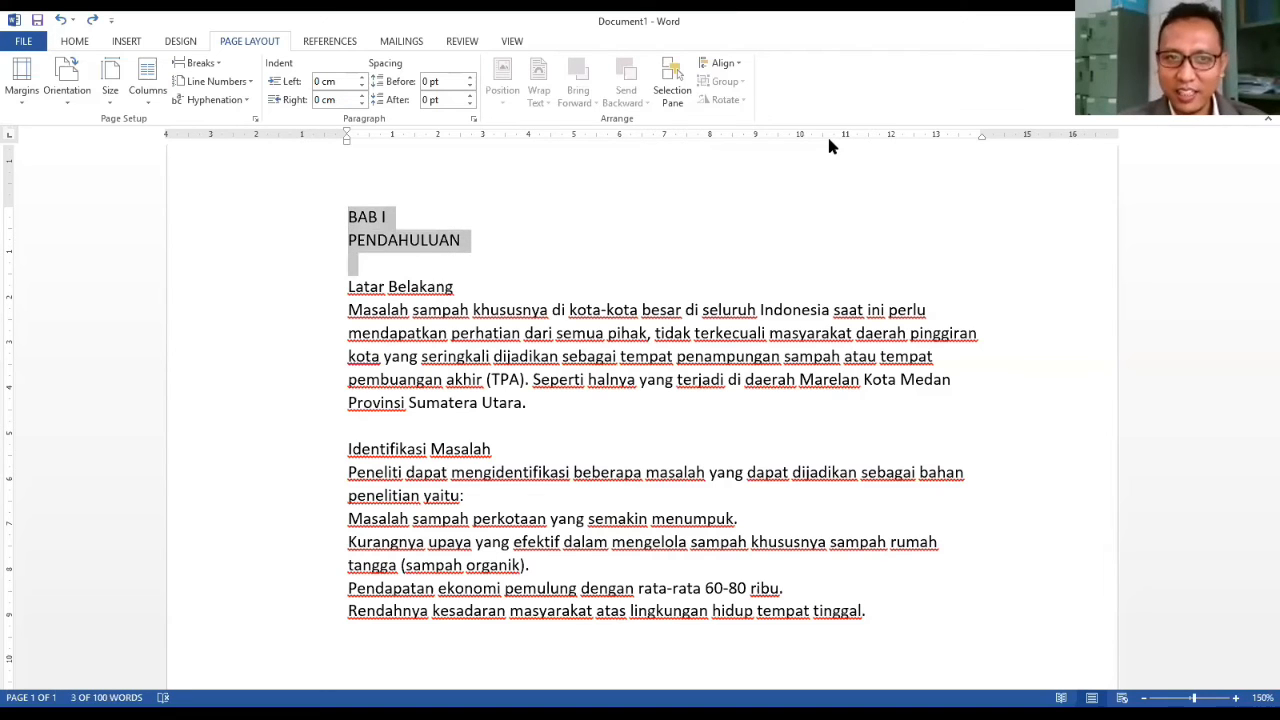
pyautogui.hotkey('shift', 'Down')
pyautogui.hotkey('shift', 'Down')
pyautogui.hotkey('shift', 'Down')
pyautogui.hotkey('shift', 'Down')
pyautogui.hotkey('shift', 'Down')
pyautogui.hotkey('shift', 'Down')
pyautogui.hotkey('shift', 'Down')
pyautogui.hotkey('shift', 'Down')
pyautogui.hotkey('shift', 'Down')
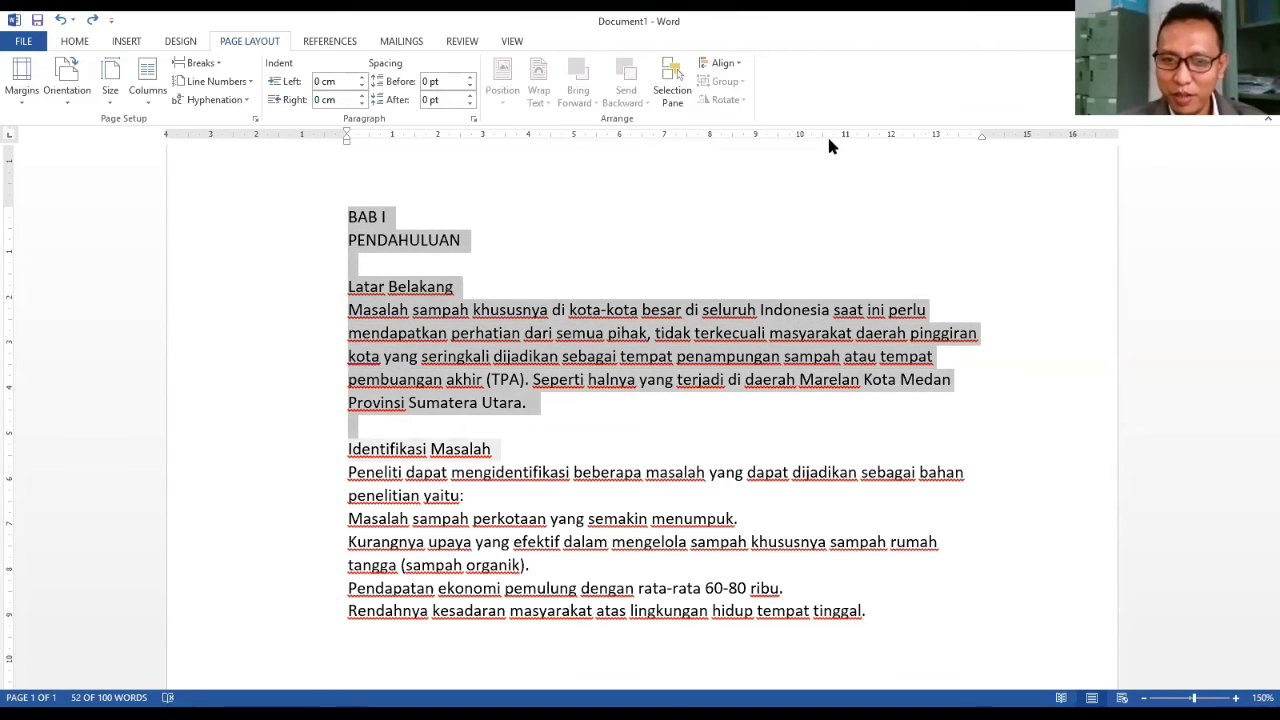
pyautogui.hotkey('shift', 'Down')
pyautogui.hotkey('shift', 'Down')
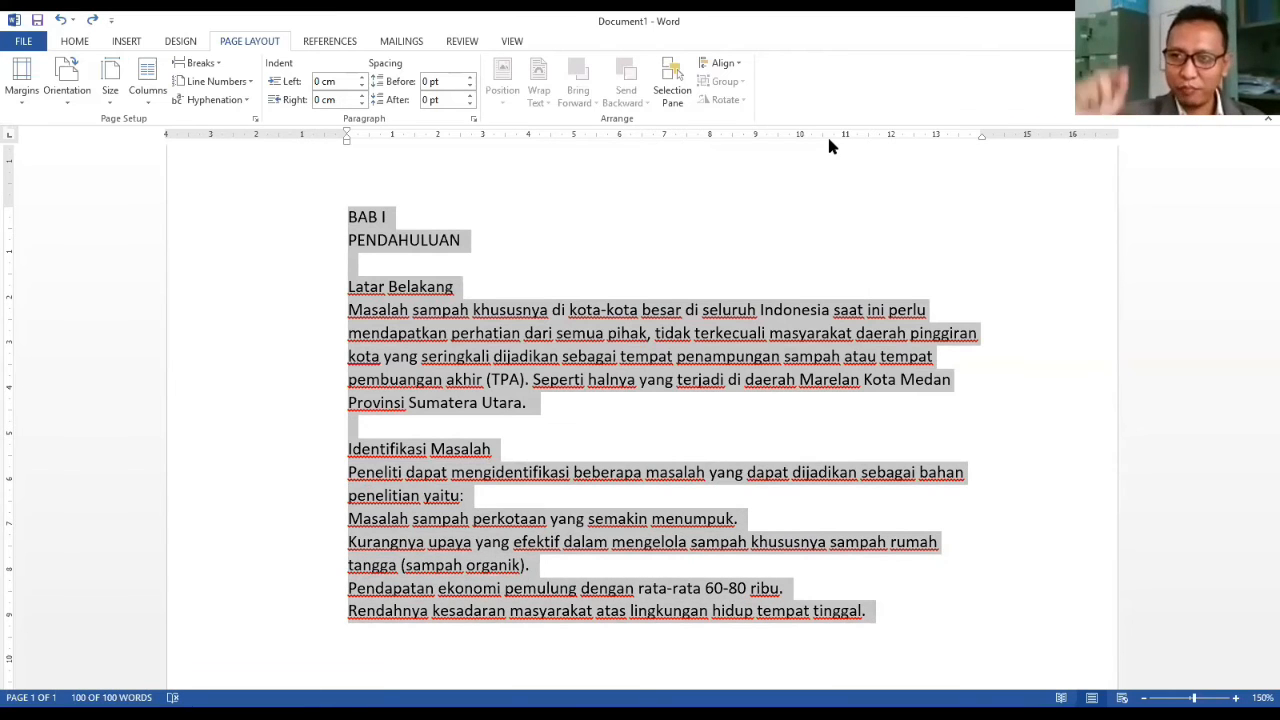
pyautogui.hotkey('ctrl', 'Home')
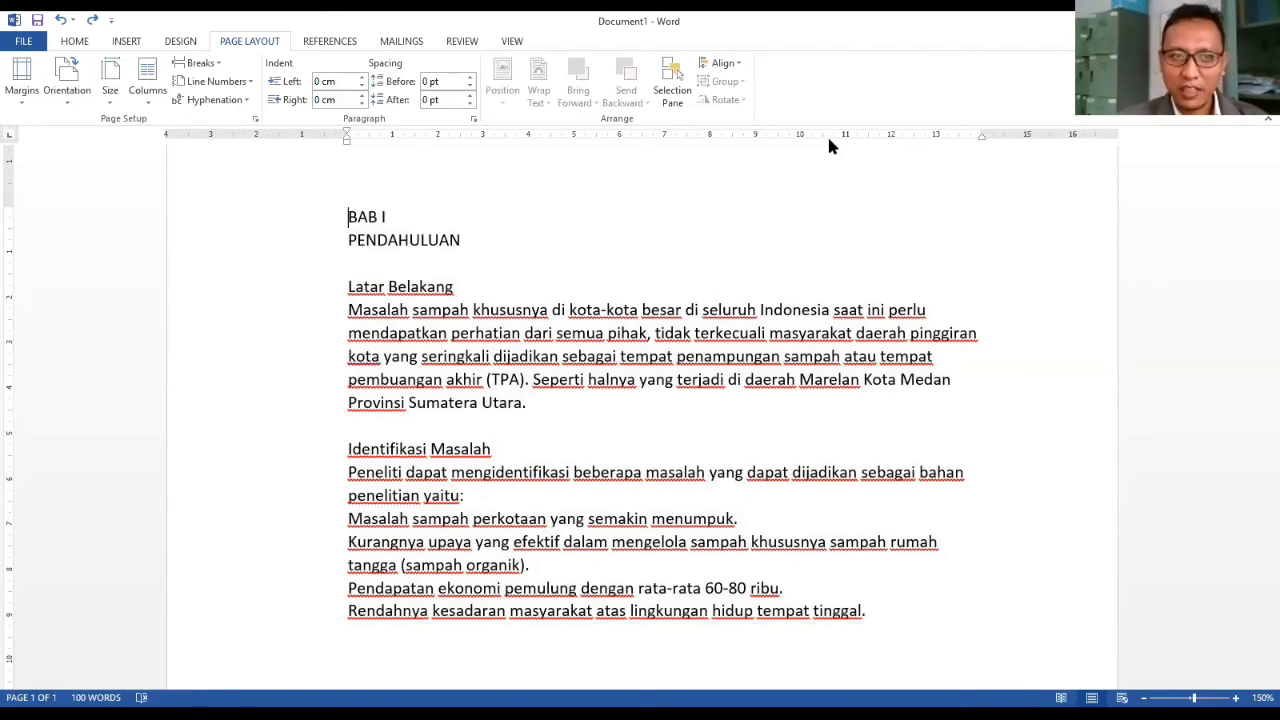
# - Extend a selection character by character from "BAB I" into "Latar Belakang", continue line by line through the text, and clear it
pyautogui.hotkey('shift', 'Right')
pyautogui.hotkey('shift', 'Right')
pyautogui.hotkey('shift', 'Right')
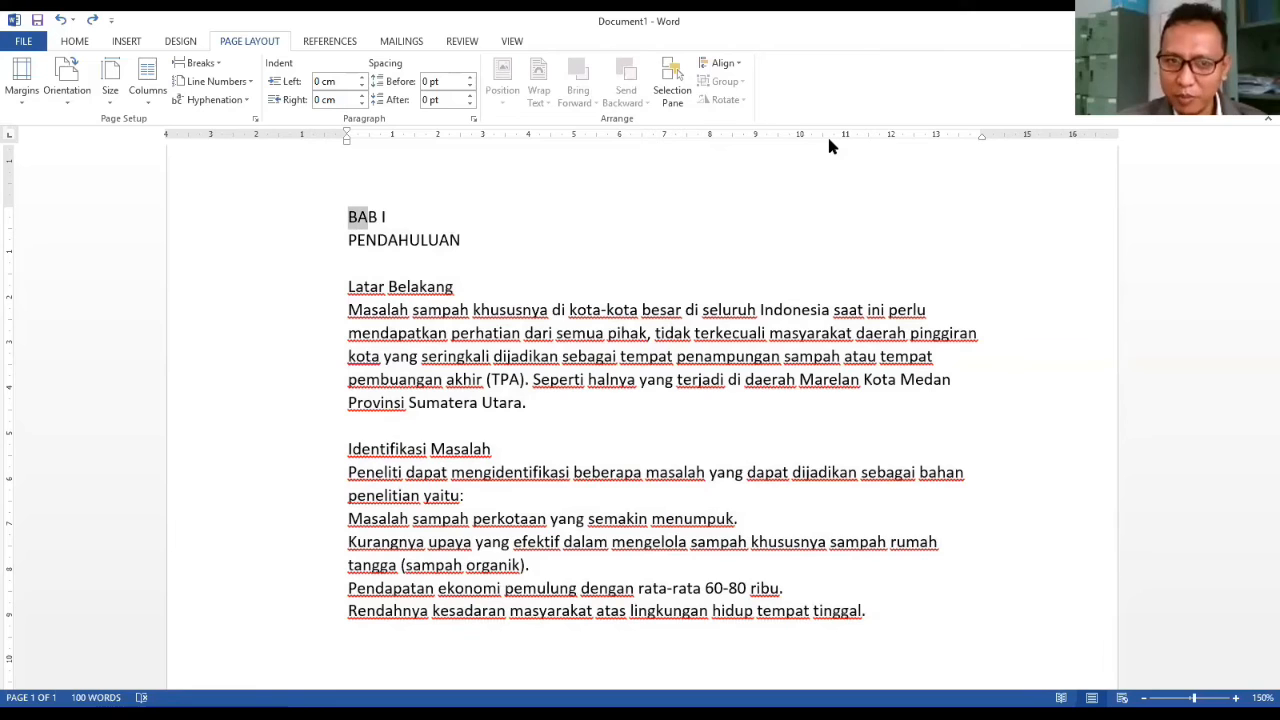
pyautogui.hotkey('shift', 'Right')
pyautogui.hotkey('shift', 'Right')
pyautogui.hotkey('shift', 'Right')
pyautogui.hotkey('shift', 'Right')
pyautogui.hotkey('shift', 'Right')
pyautogui.hotkey('shift', 'Right')
pyautogui.hotkey('shift', 'Right')
pyautogui.hotkey('shift', 'Right')
pyautogui.hotkey('shift', 'Right')
pyautogui.hotkey('shift', 'Right')
pyautogui.hotkey('shift', 'Right')
pyautogui.hotkey('shift', 'Right')
pyautogui.hotkey('shift', 'Right')
pyautogui.hotkey('shift', 'Right')
pyautogui.hotkey('shift', 'Right')
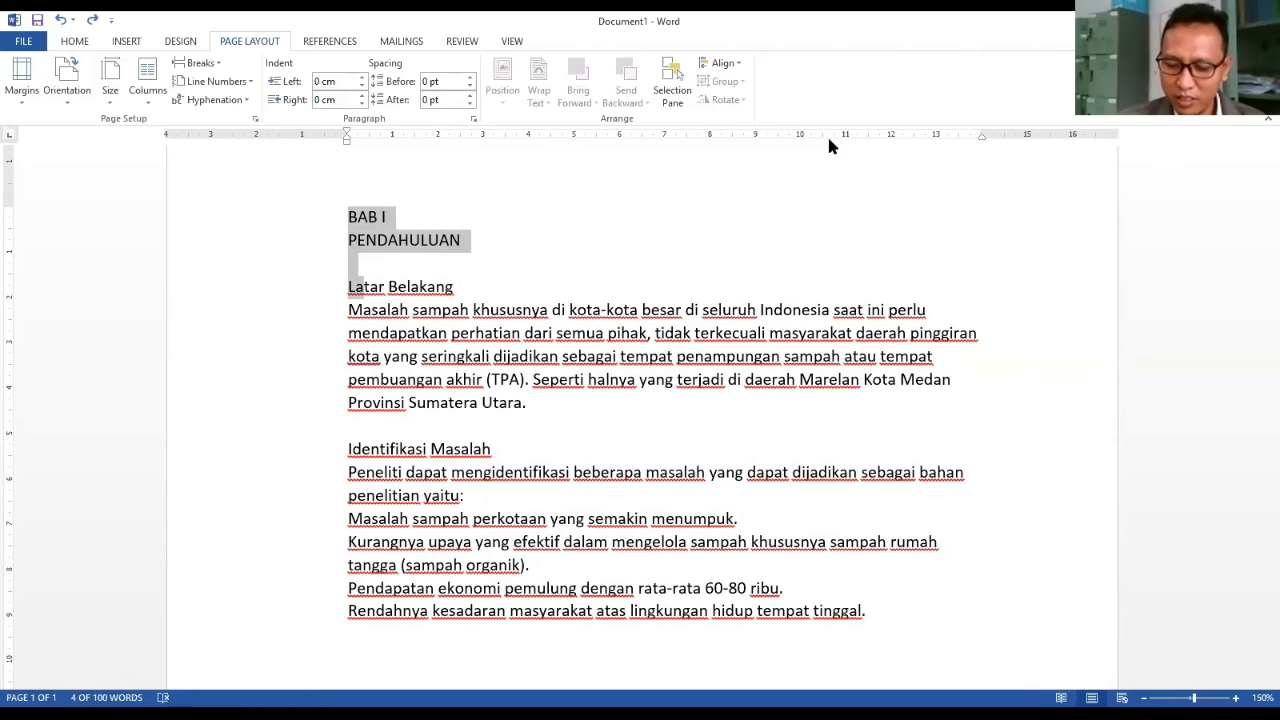
pyautogui.hotkey('shift', 'Down')
pyautogui.hotkey('shift', 'Down')
pyautogui.hotkey('shift', 'Down')
pyautogui.hotkey('shift', 'Down')
pyautogui.hotkey('shift', 'Down')
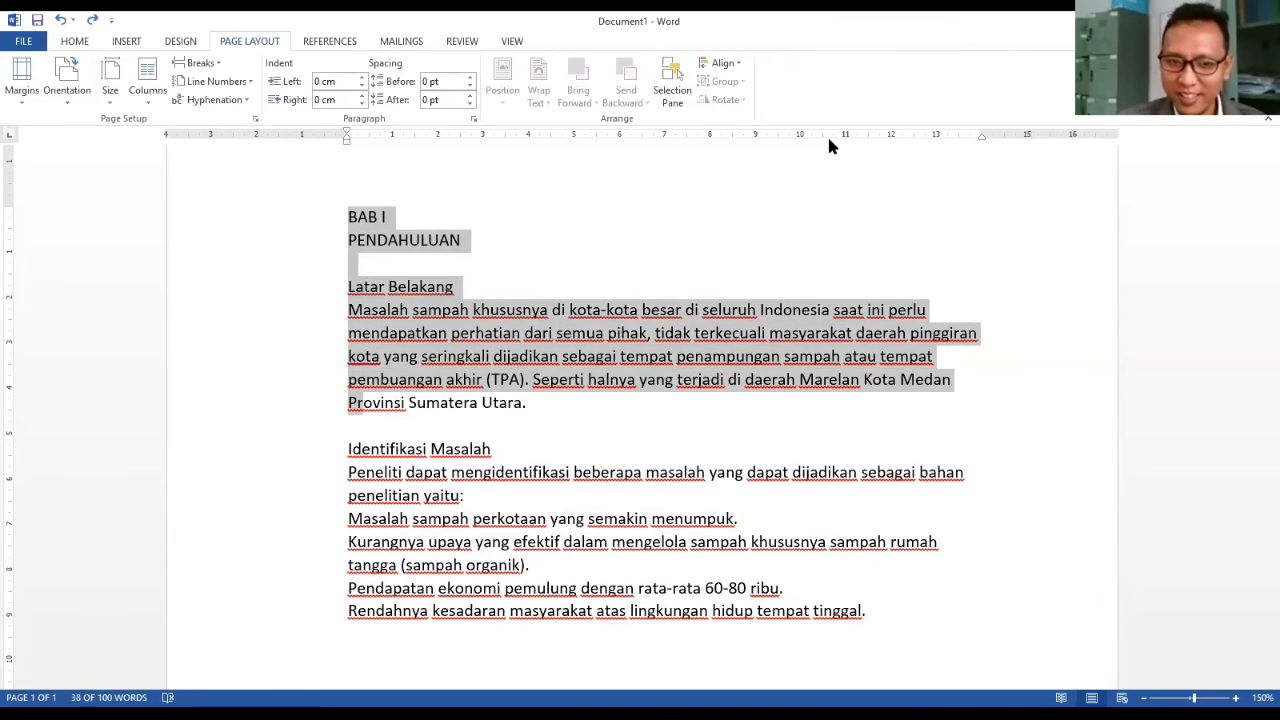
pyautogui.hotkey('shift', 'Down')
pyautogui.hotkey('shift', 'Down')
pyautogui.hotkey('shift', 'Down')
pyautogui.hotkey('shift', 'Down')
pyautogui.hotkey('shift', 'Down')
pyautogui.hotkey('shift', 'Down')
pyautogui.press('Up')
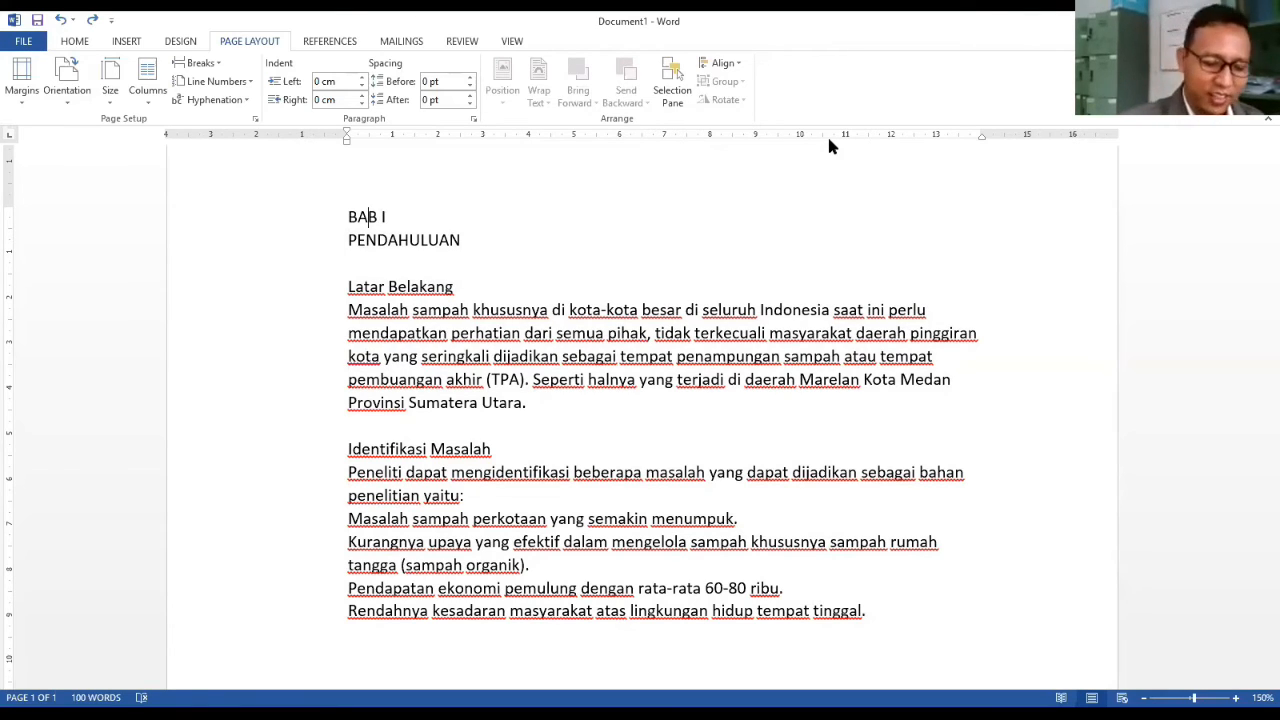
# - Format the entire chapter text in Times New Roman at size 12
pyautogui.hotkey('ctrl', 'a')
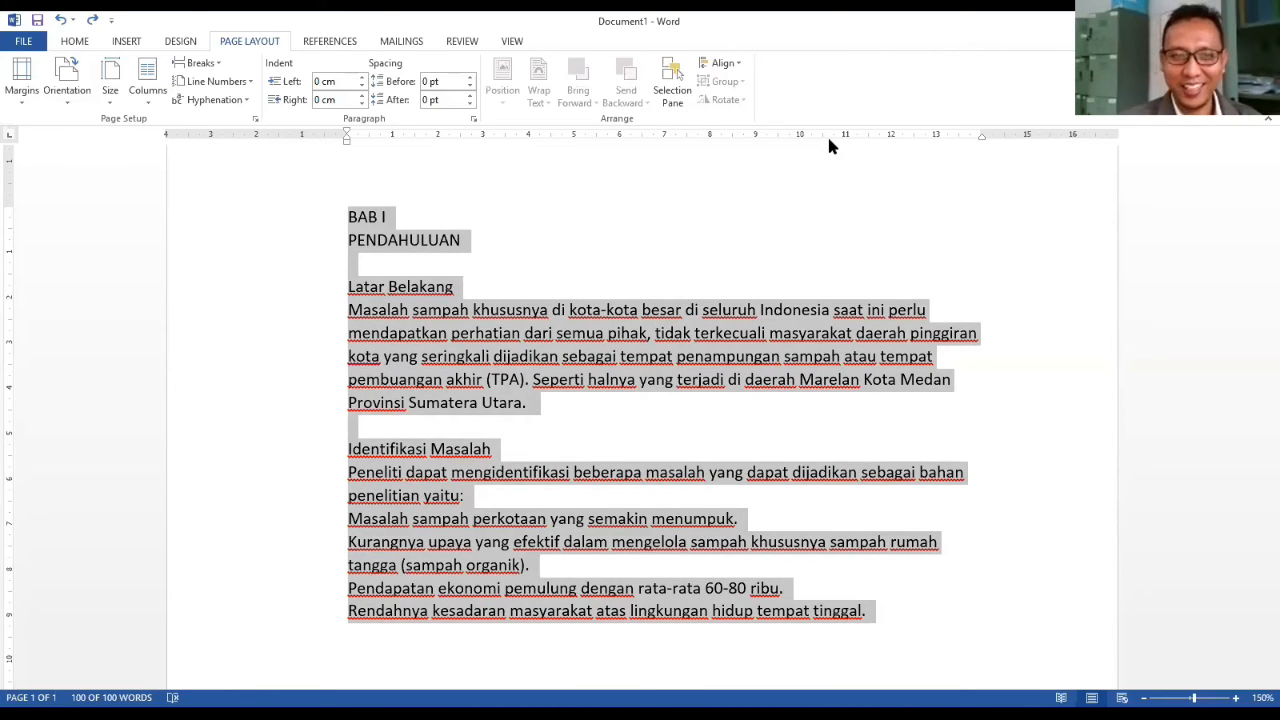
pyautogui.hotkey('ctrl', 'Home')
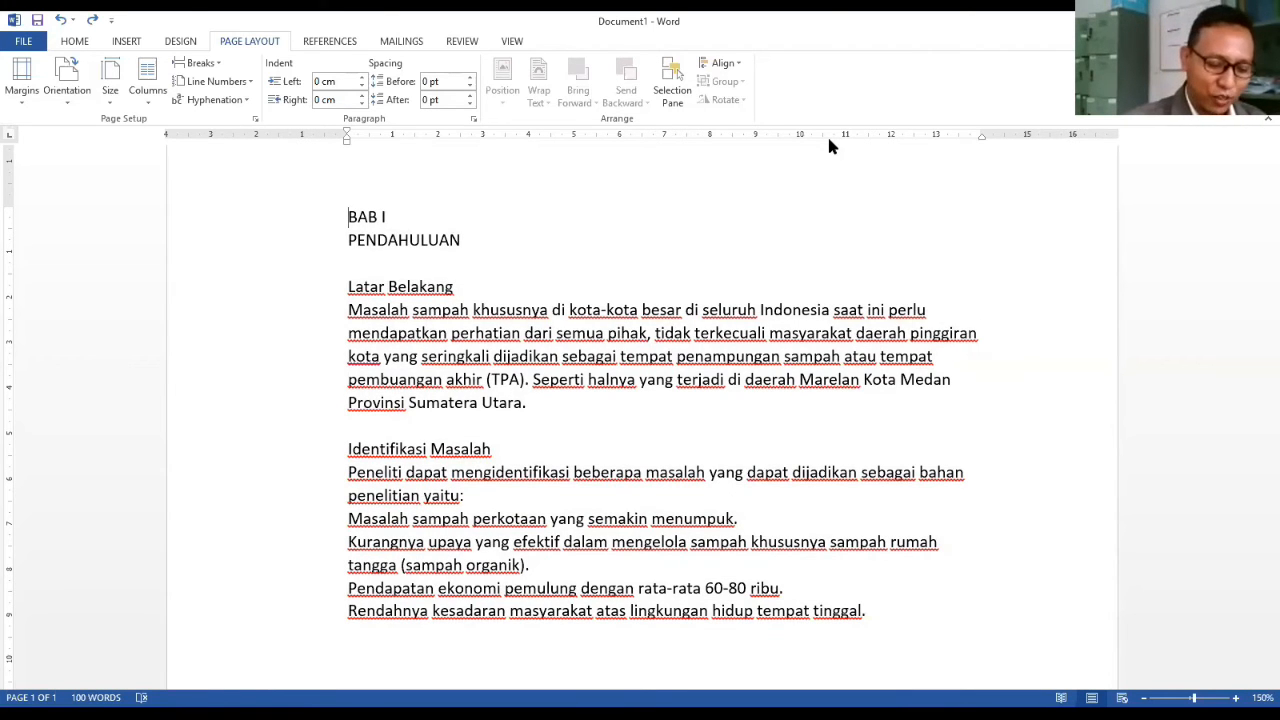
pyautogui.hotkey('ctrl', 'a')
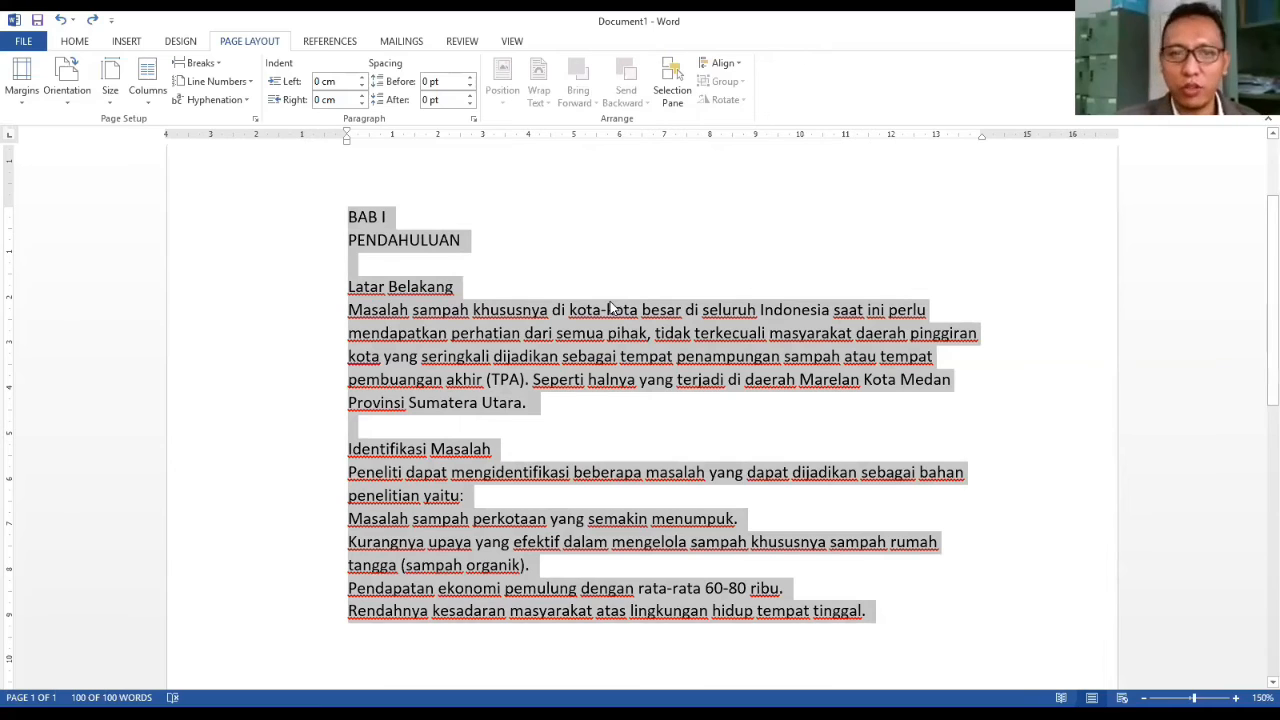
pyautogui.click(85, 45)
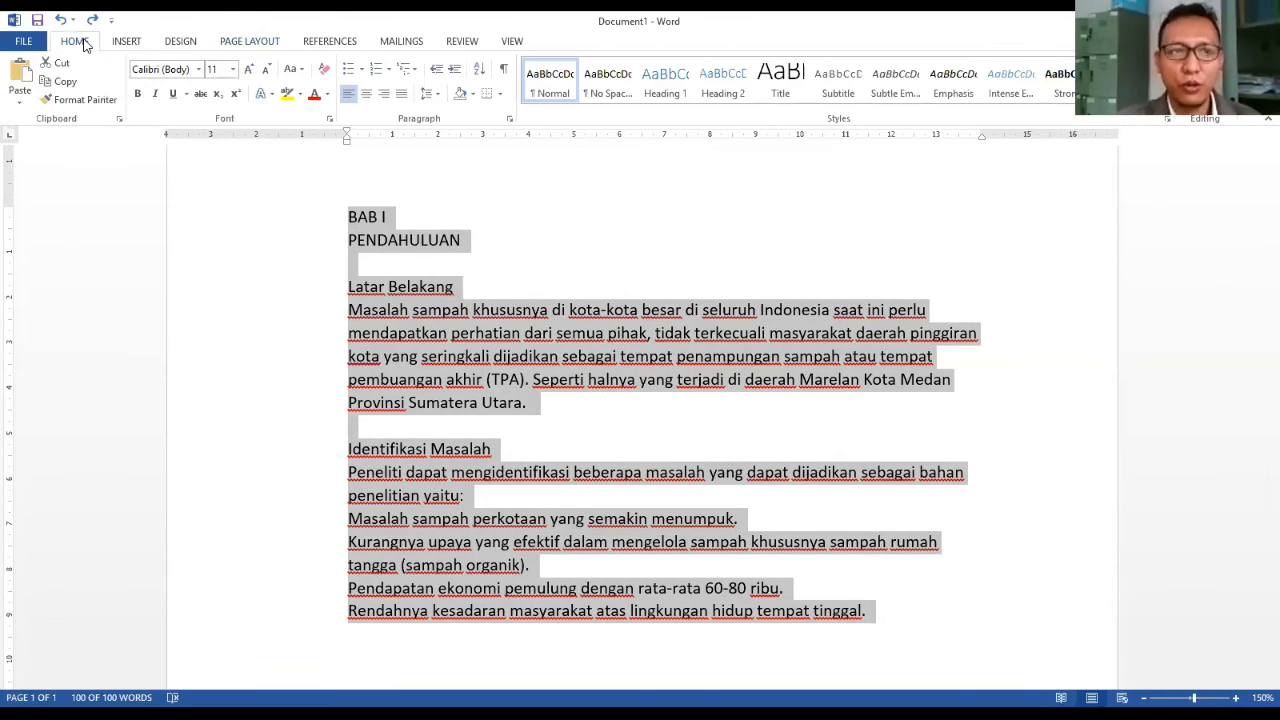
pyautogui.click(199, 69)
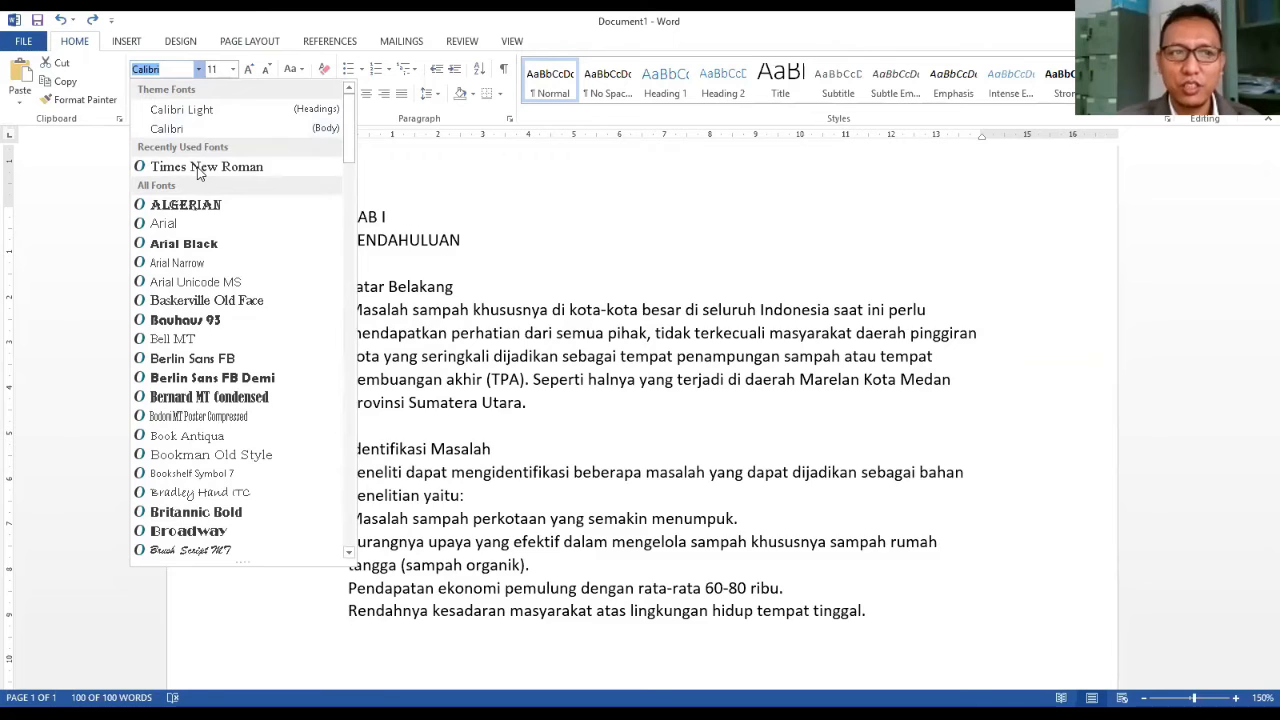
pyautogui.click(205, 167)
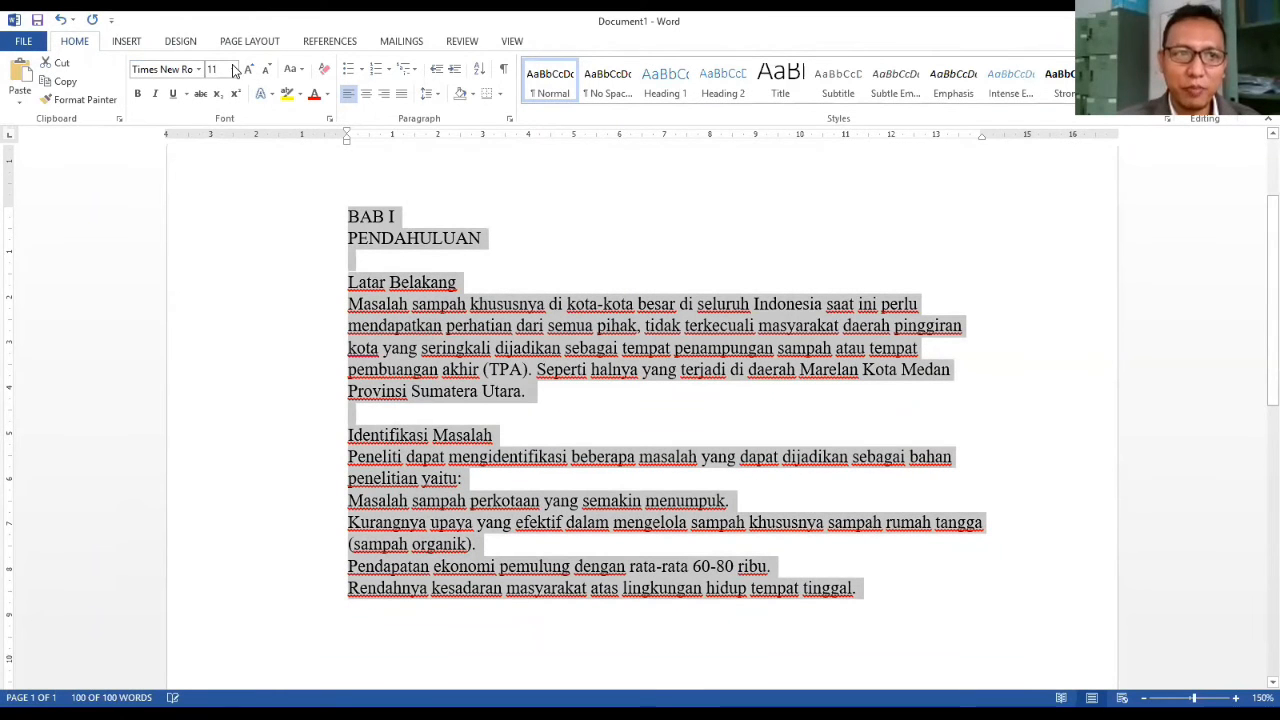
pyautogui.click(233, 69)
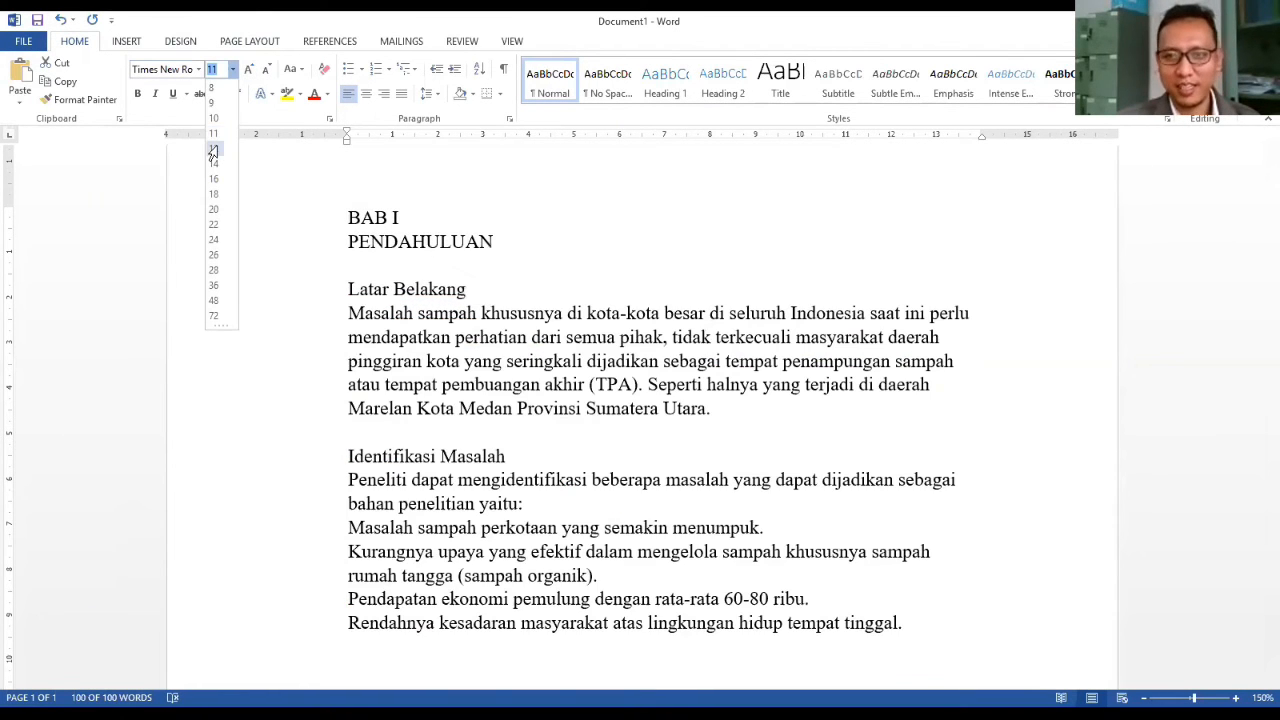
pyautogui.click(213, 149)
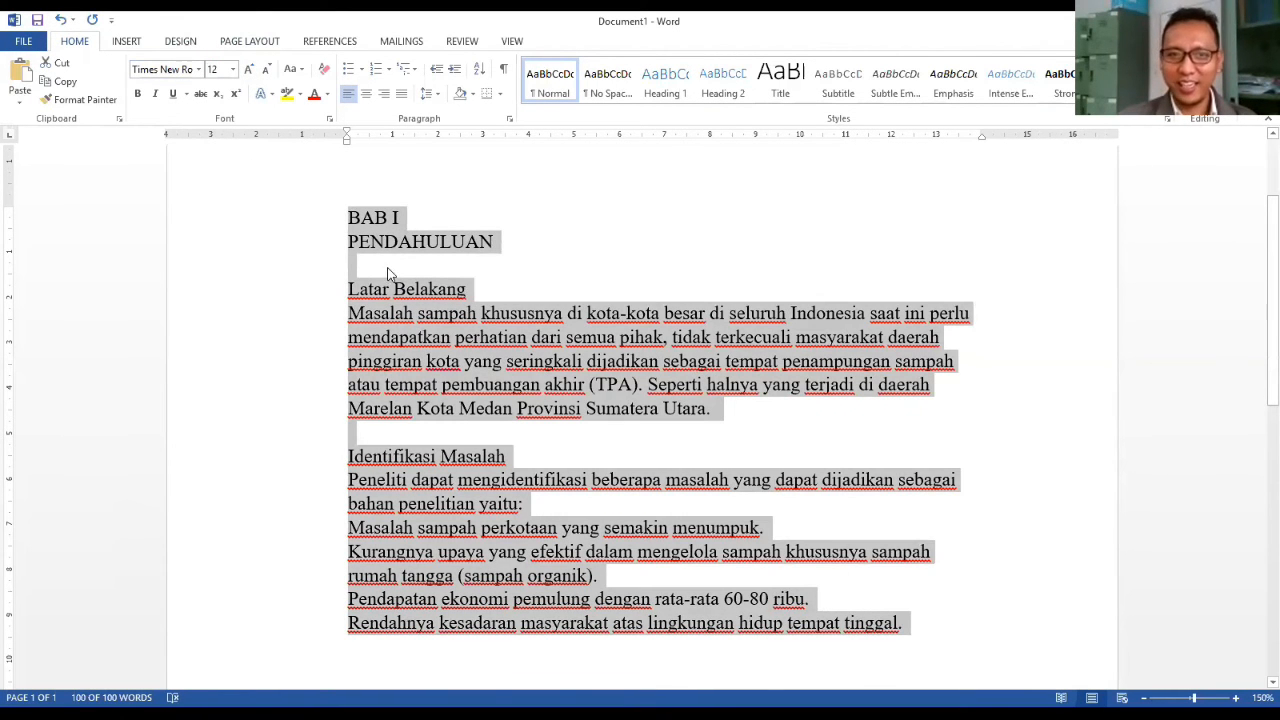
pyautogui.click(395, 291)
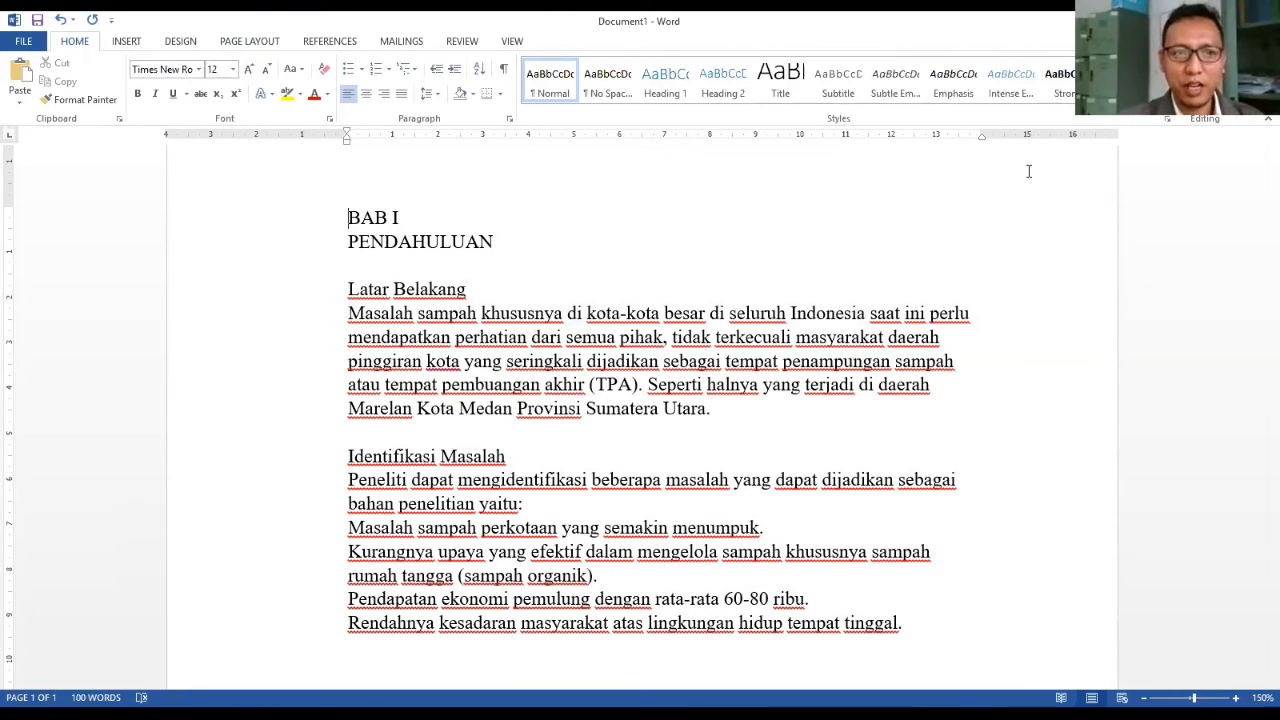
# - Make the "BAB I" and "PENDAHULUAN" title lines bold
pyautogui.hotkey('shift', 'Down')
pyautogui.hotkey('shift', 'Down')
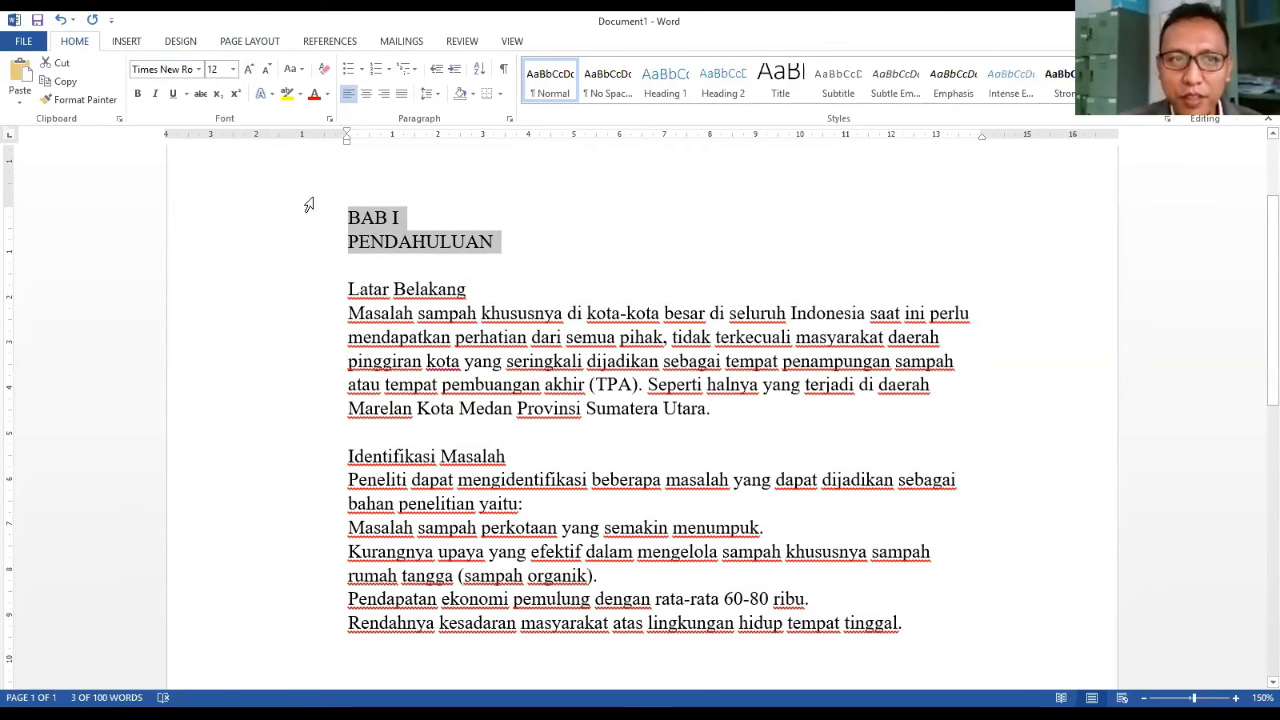
pyautogui.click(139, 94)
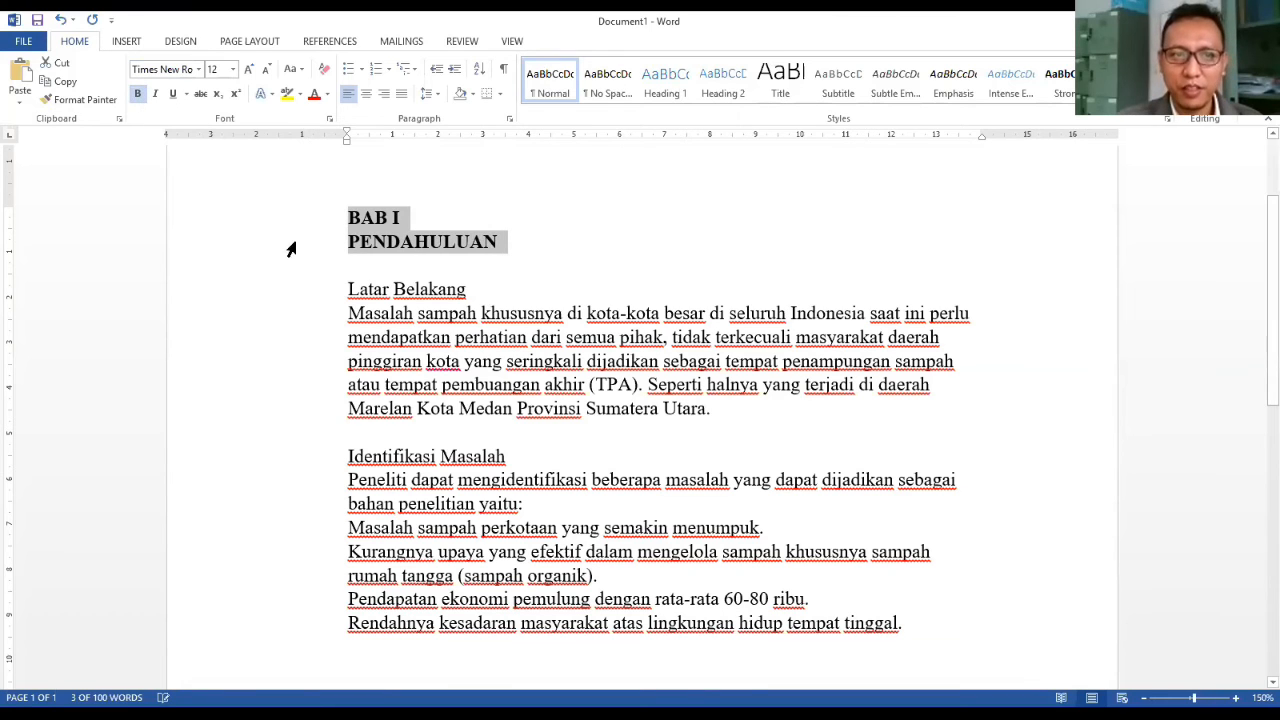
# - Make the "Latar Belakang" and "Identifikasi Masalah" subheadings bold
pyautogui.moveTo(350, 289); pyautogui.dragTo(466, 289)
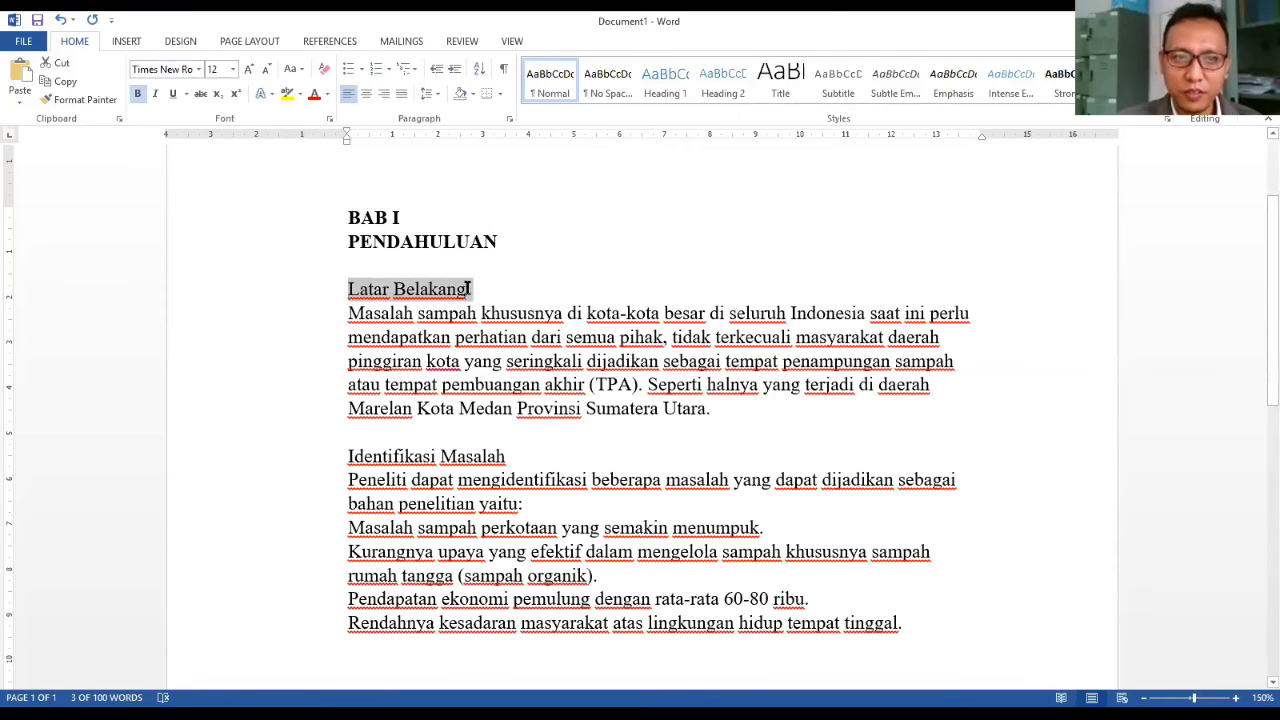
pyautogui.click(139, 94)
pyautogui.moveTo(348, 456); pyautogui.dragTo(489, 457)
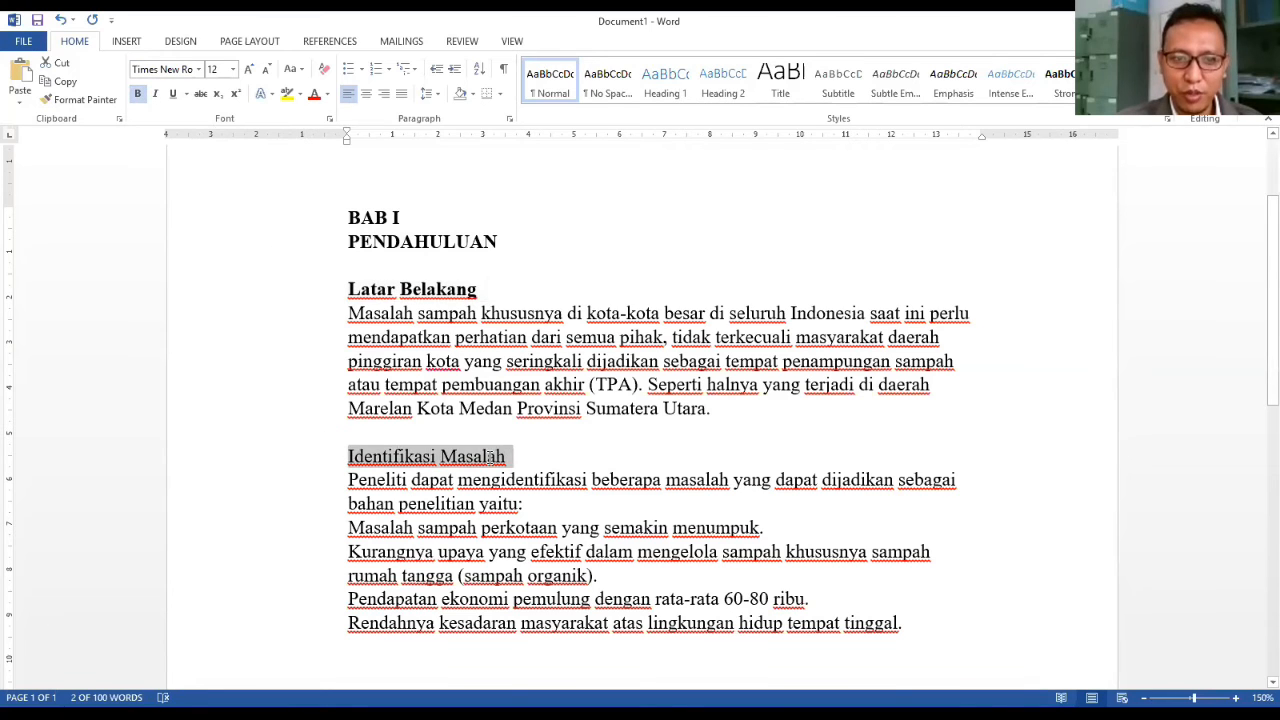
pyautogui.click(140, 96)
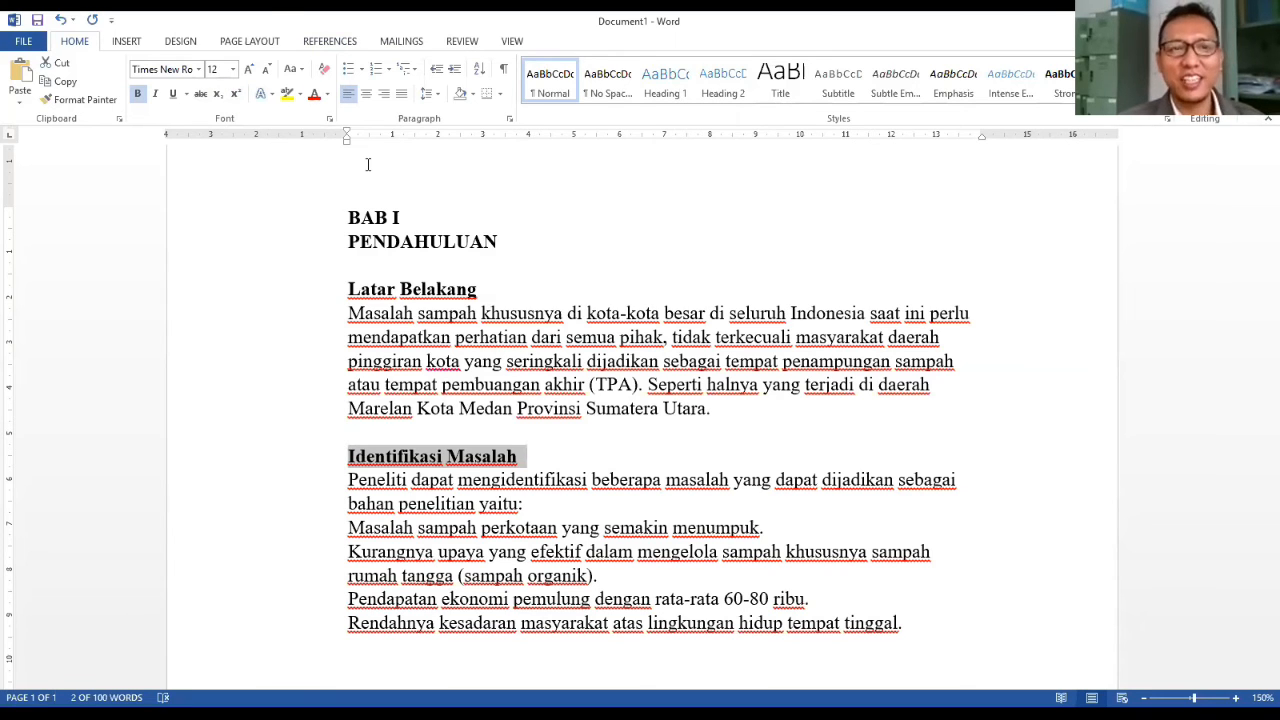
pyautogui.click(424, 310)
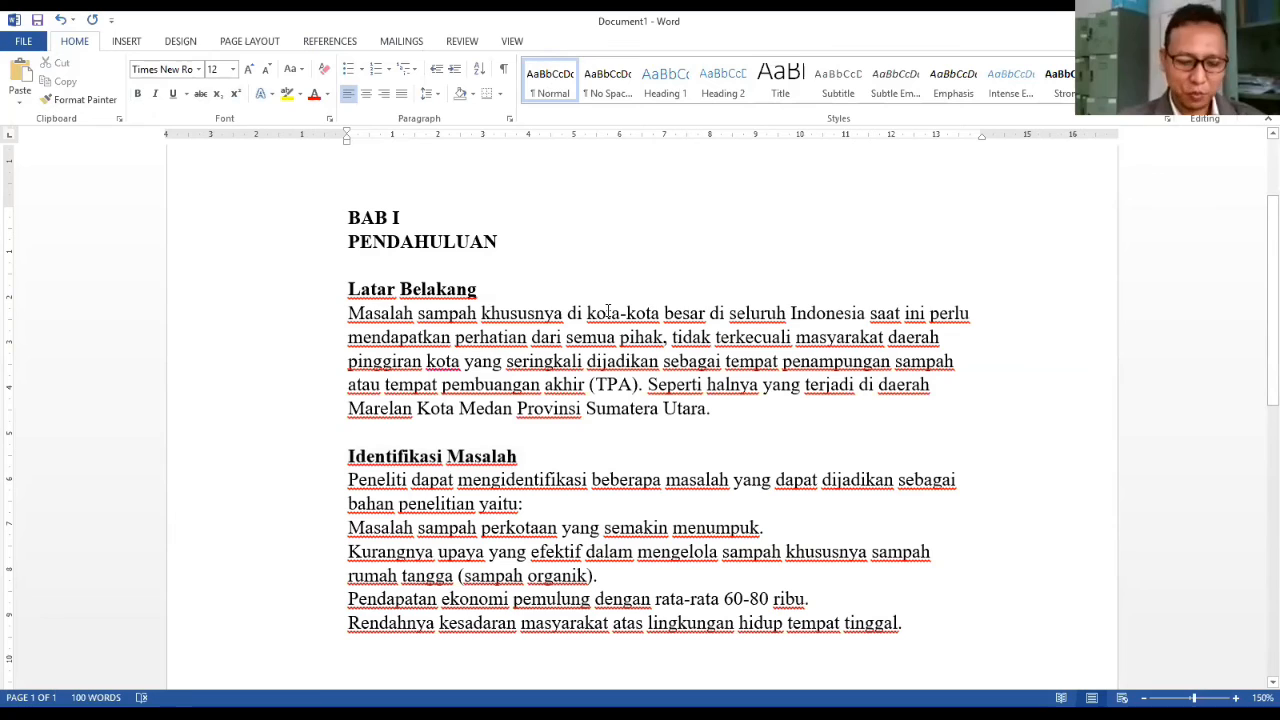
# - Set the line spacing of the entire chapter text to 1.5
pyautogui.click(572, 358)
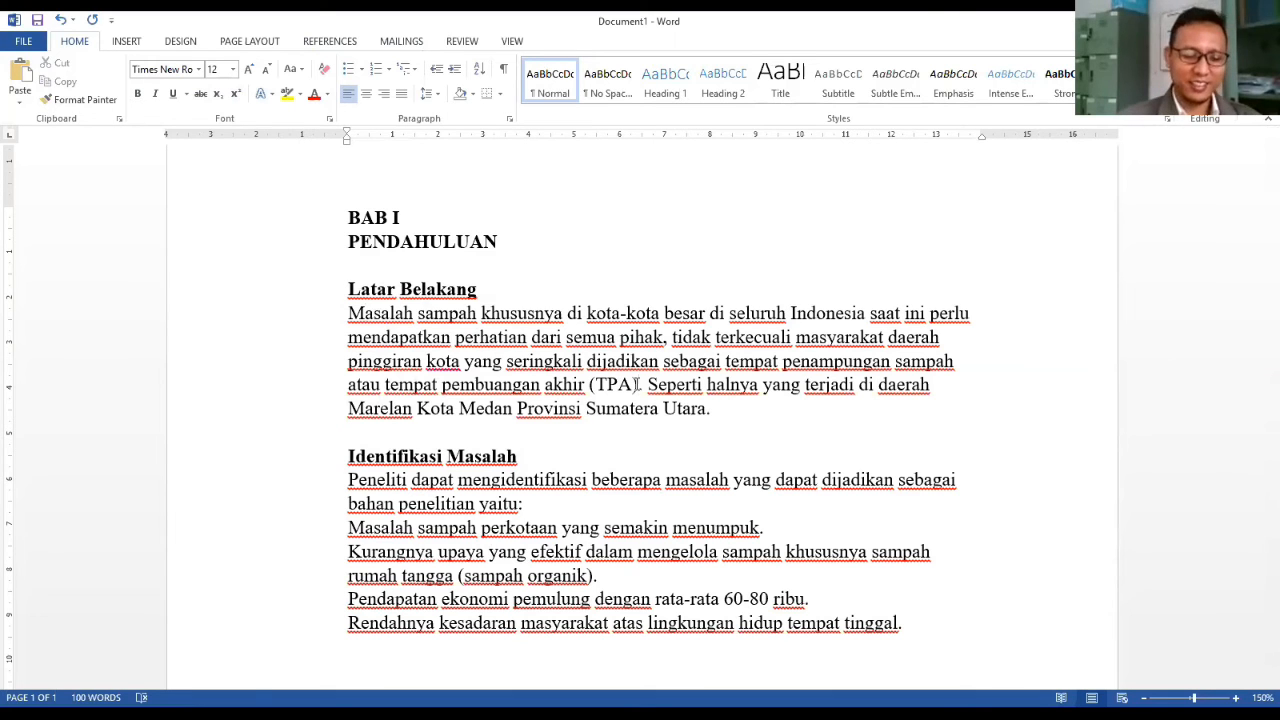
pyautogui.hotkey('ctrl', 'a')
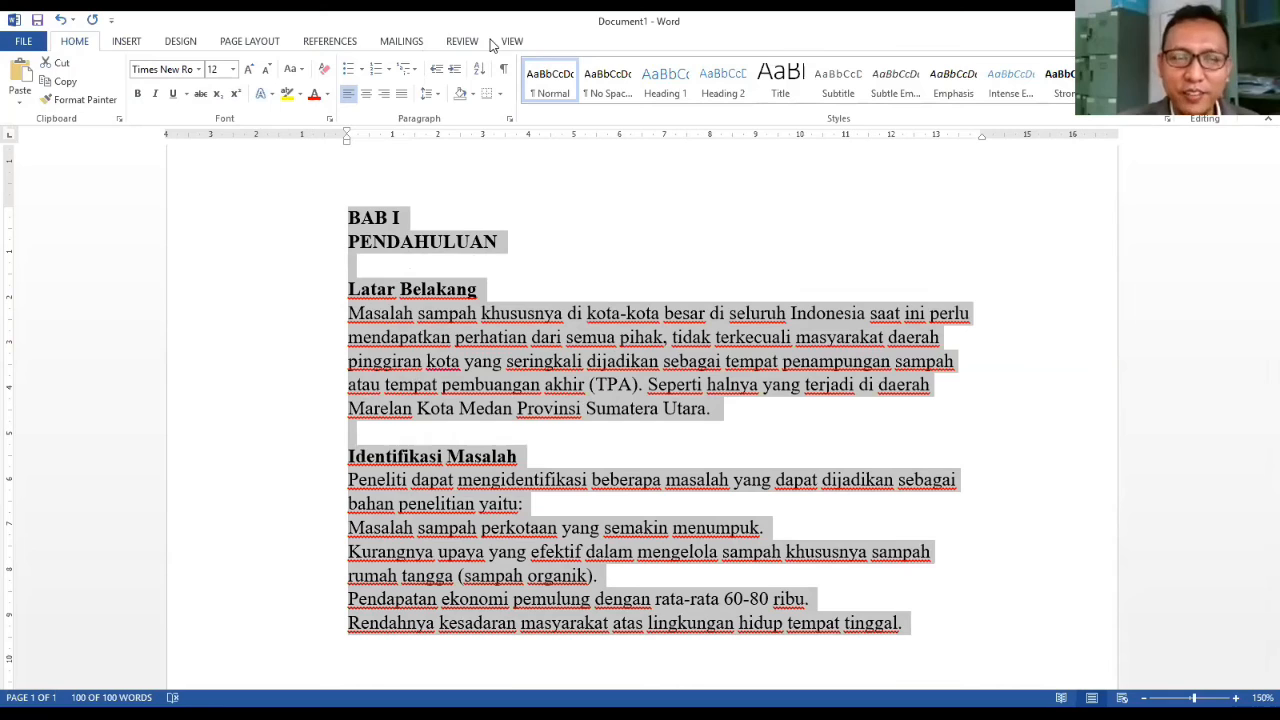
pyautogui.click(439, 96)
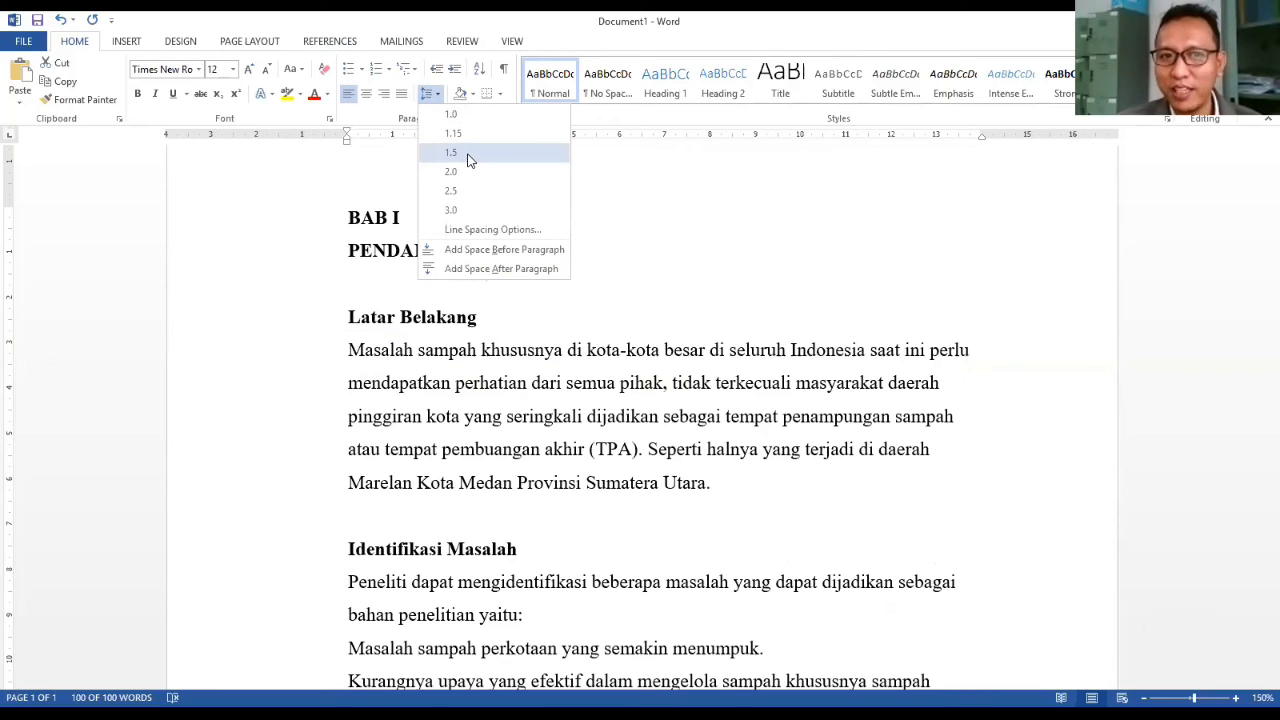
pyautogui.click(470, 157)
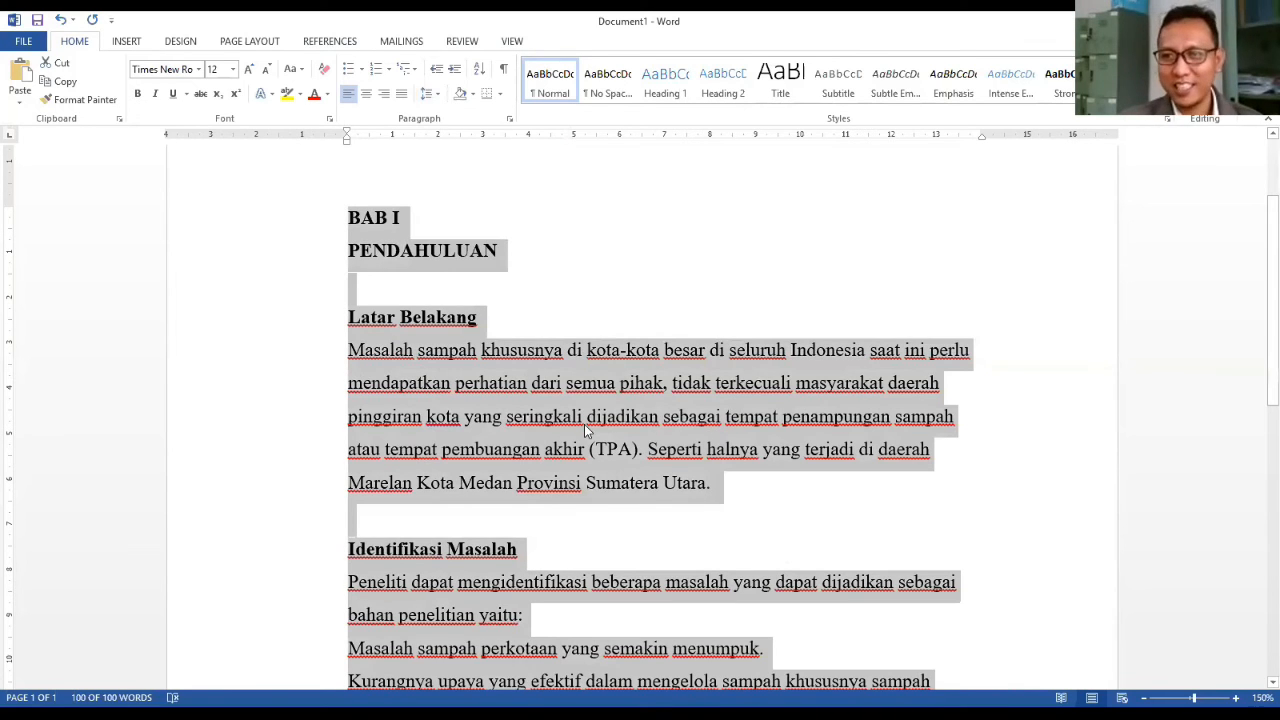
pyautogui.click(506, 402)
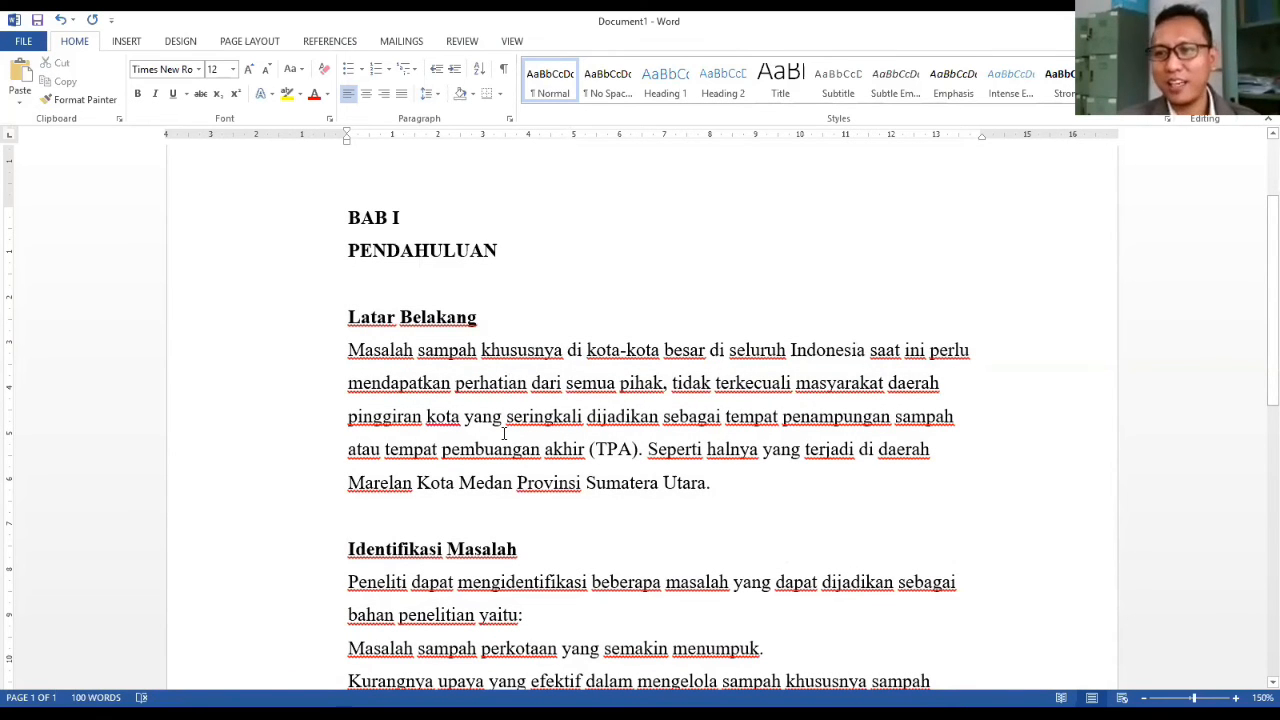
# - Center the "BAB I" and "PENDAHULUAN" title lines
pyautogui.click(365, 215)
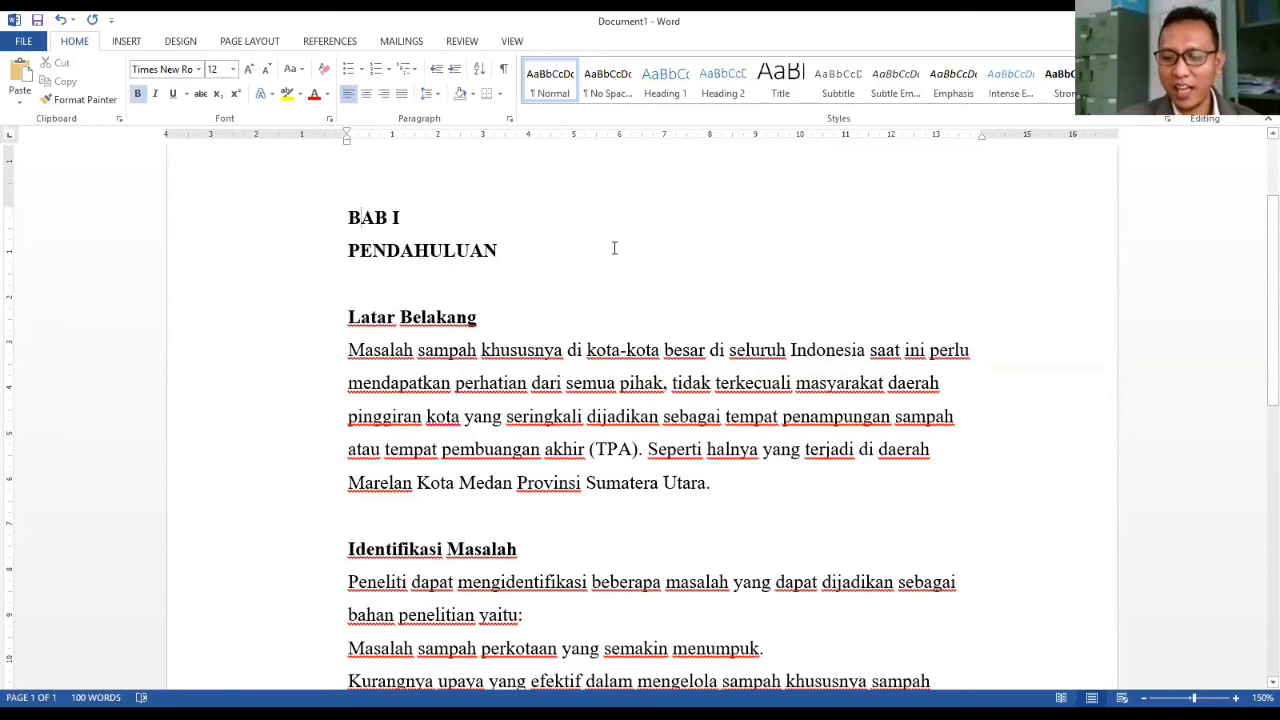
pyautogui.moveTo(350, 208); pyautogui.dragTo(497, 256)
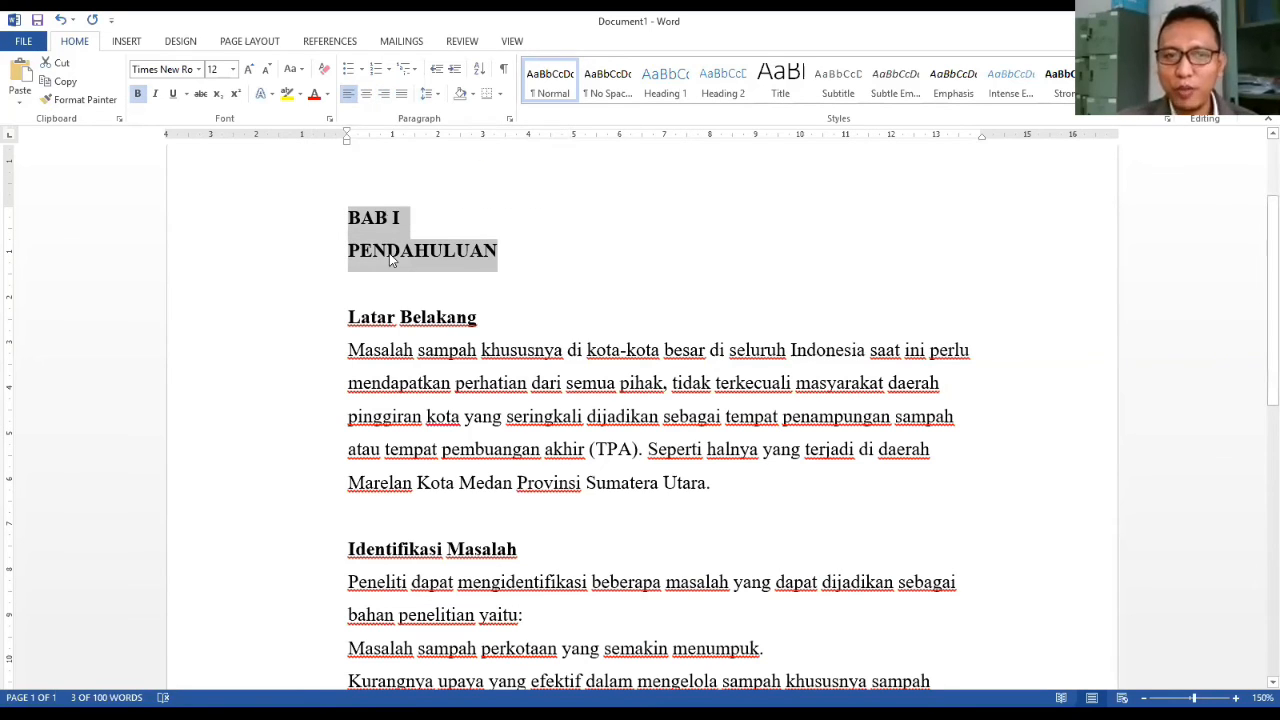
pyautogui.click(366, 94)
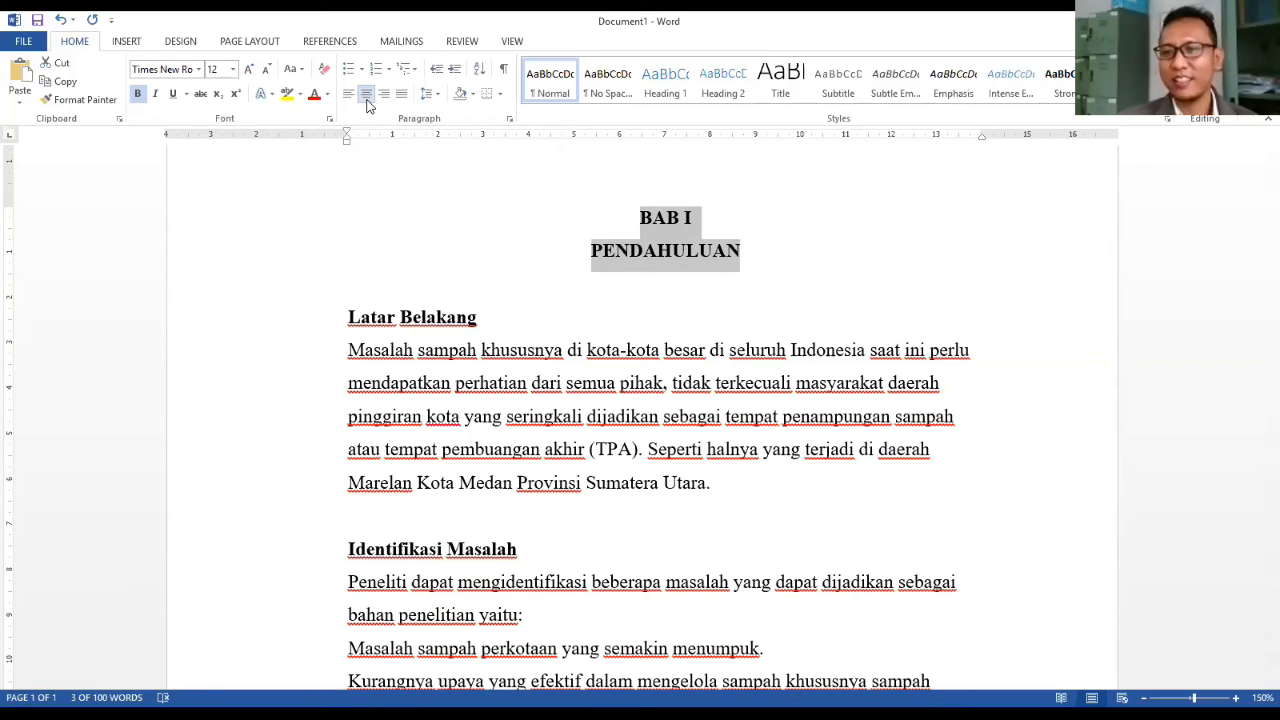
pyautogui.click(366, 98)
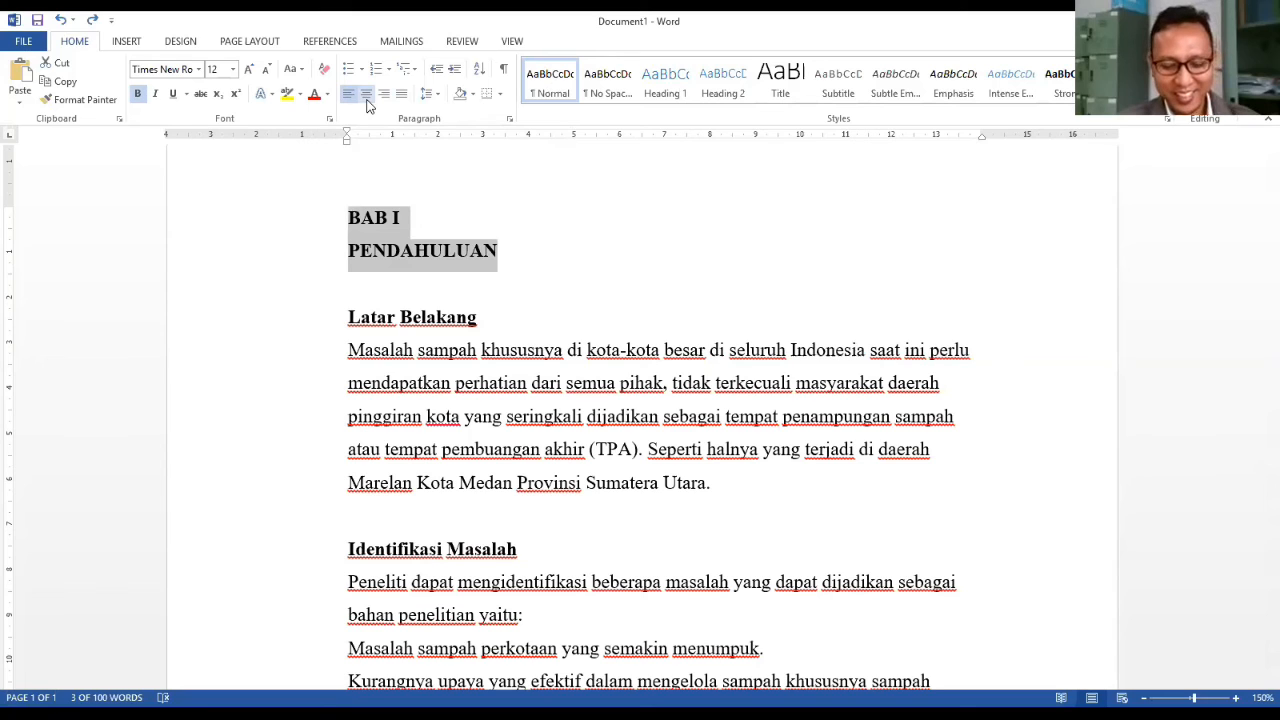
pyautogui.click(366, 96)
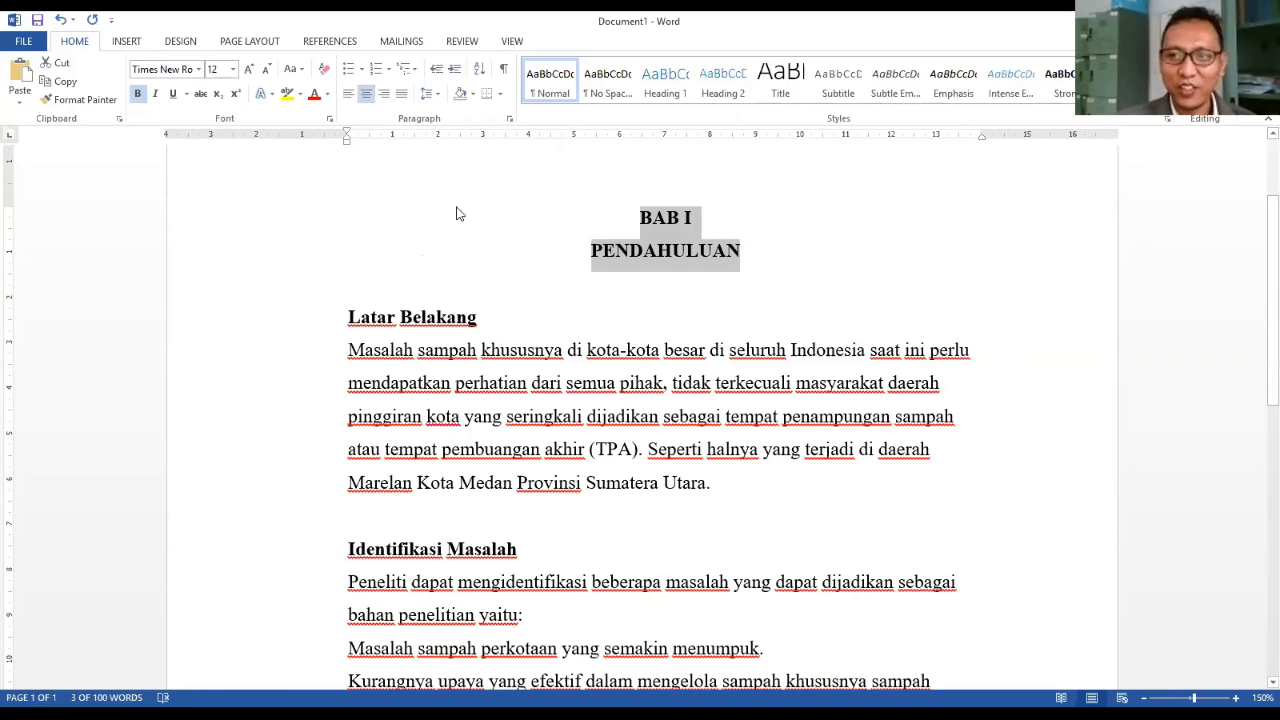
# - Justify all text from the "Latar Belakang" subheading through the last line of the "Identifikasi Masalah" section
pyautogui.click(351, 317)
pyautogui.moveTo(351, 317); pyautogui.dragTo(930, 458)
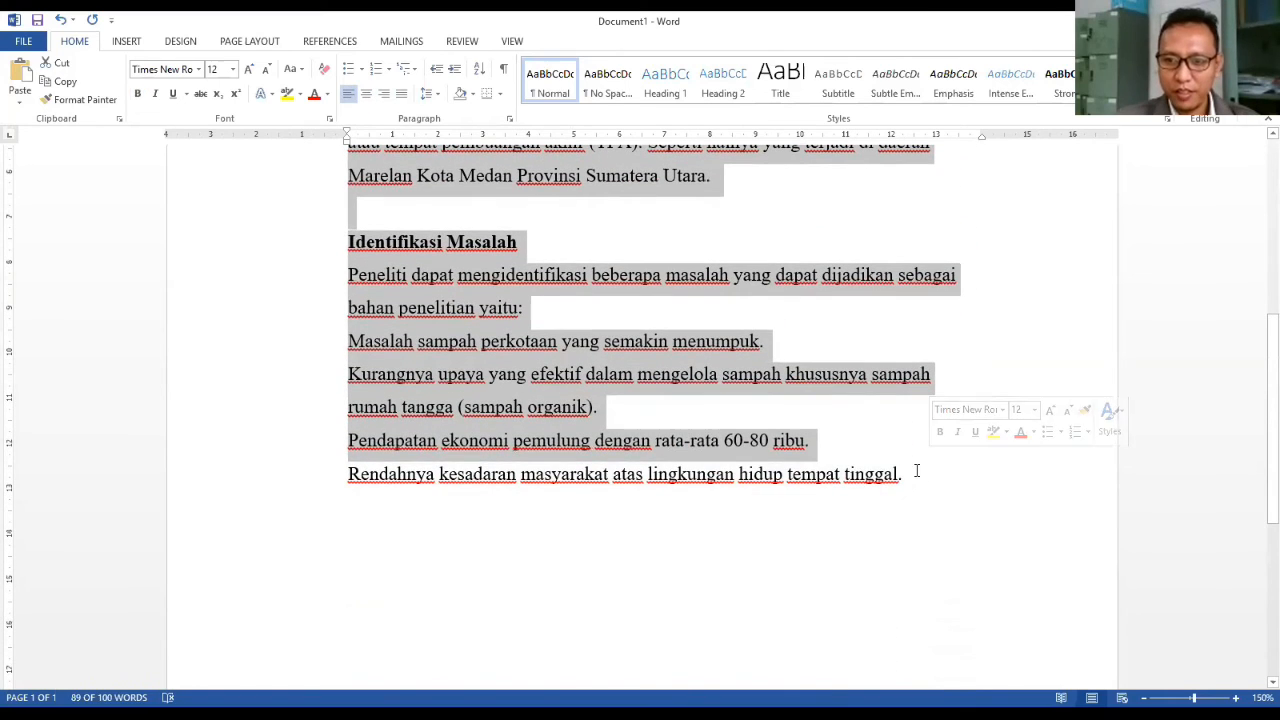
pyautogui.keyDown('shift'); pyautogui.click(912, 472); pyautogui.keyUp('shift')
pyautogui.scroll(2, 866, 465)
pyautogui.scroll(3, 866, 465)
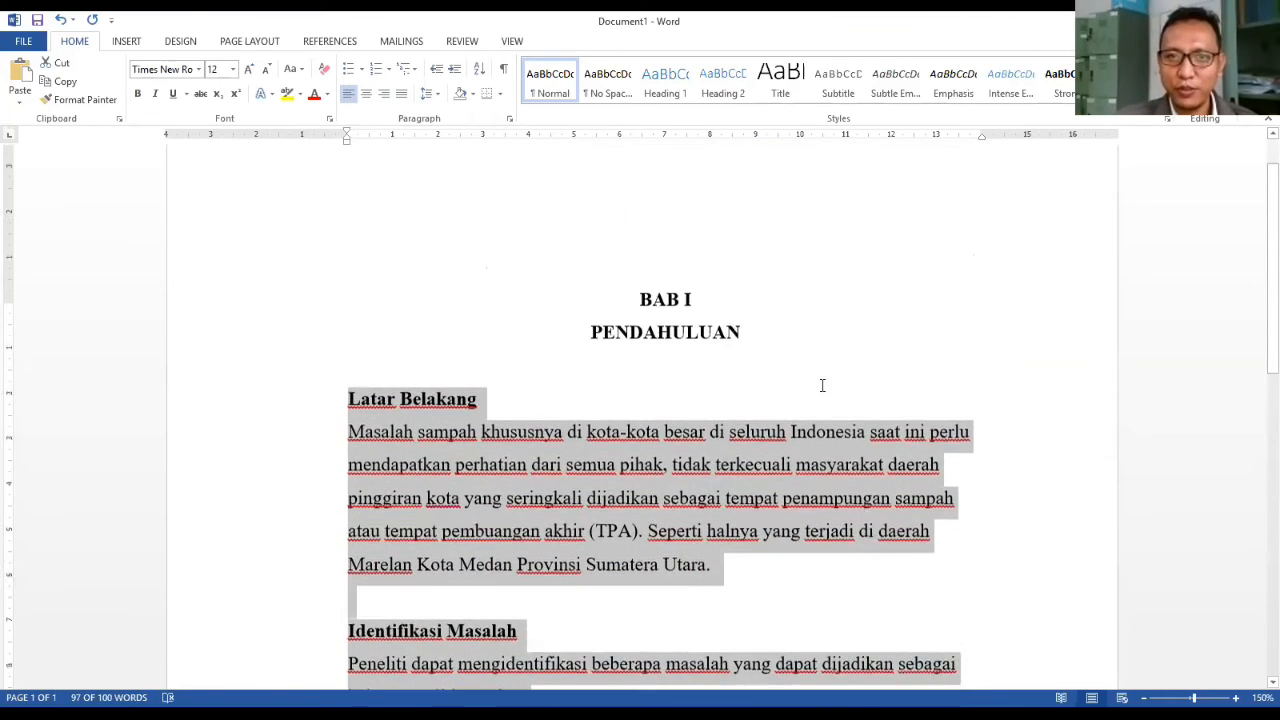
pyautogui.click(401, 95)
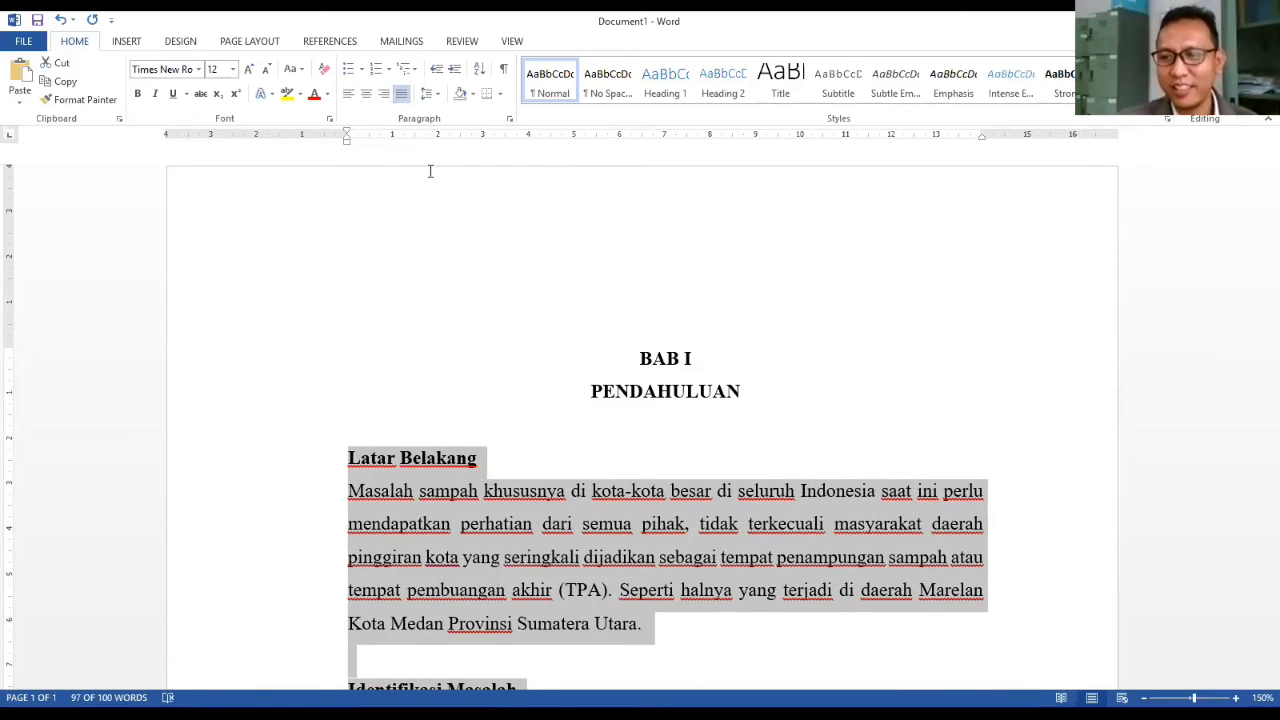
pyautogui.scroll(-1, 533, 492)
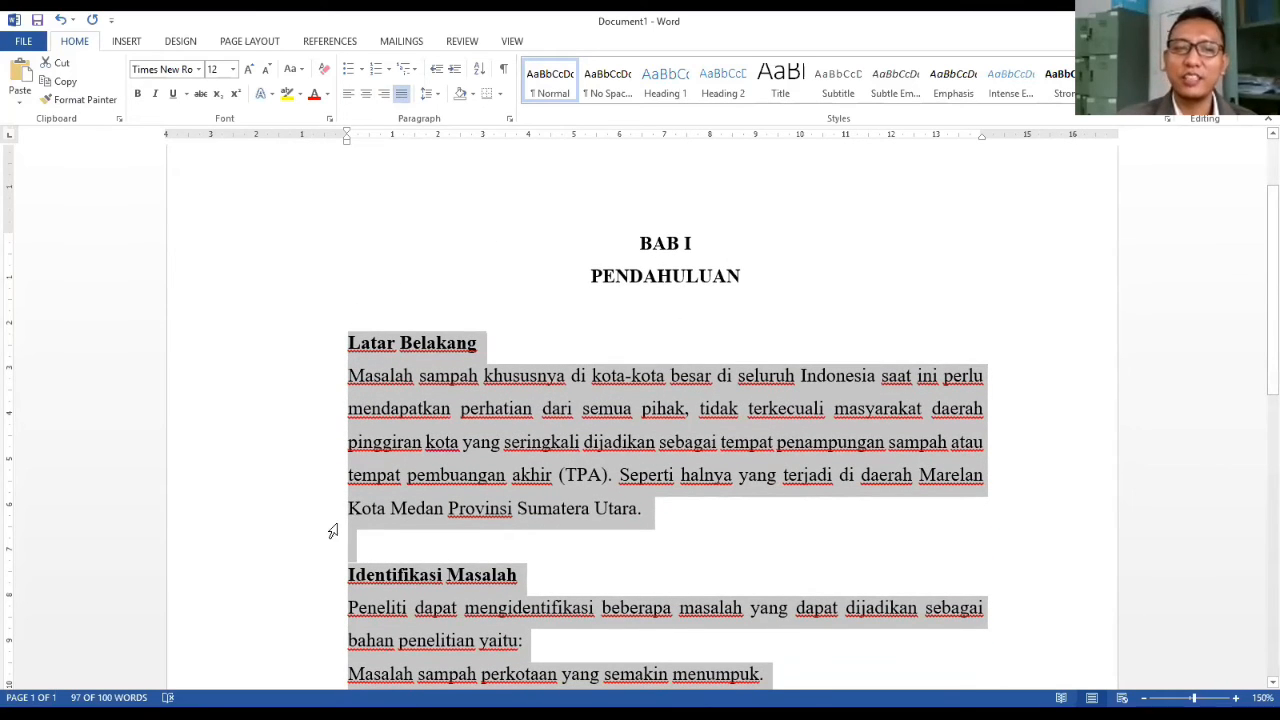
pyautogui.click(889, 442)
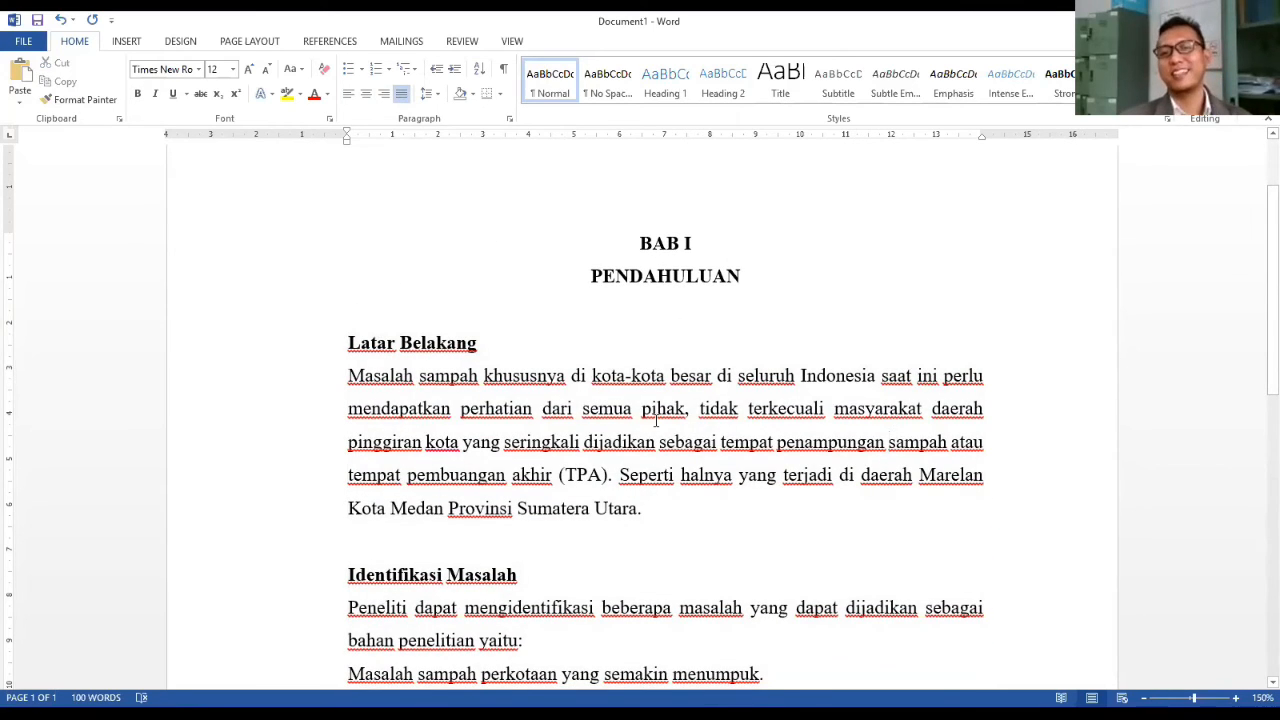
pyautogui.scroll(-1, 657, 420)
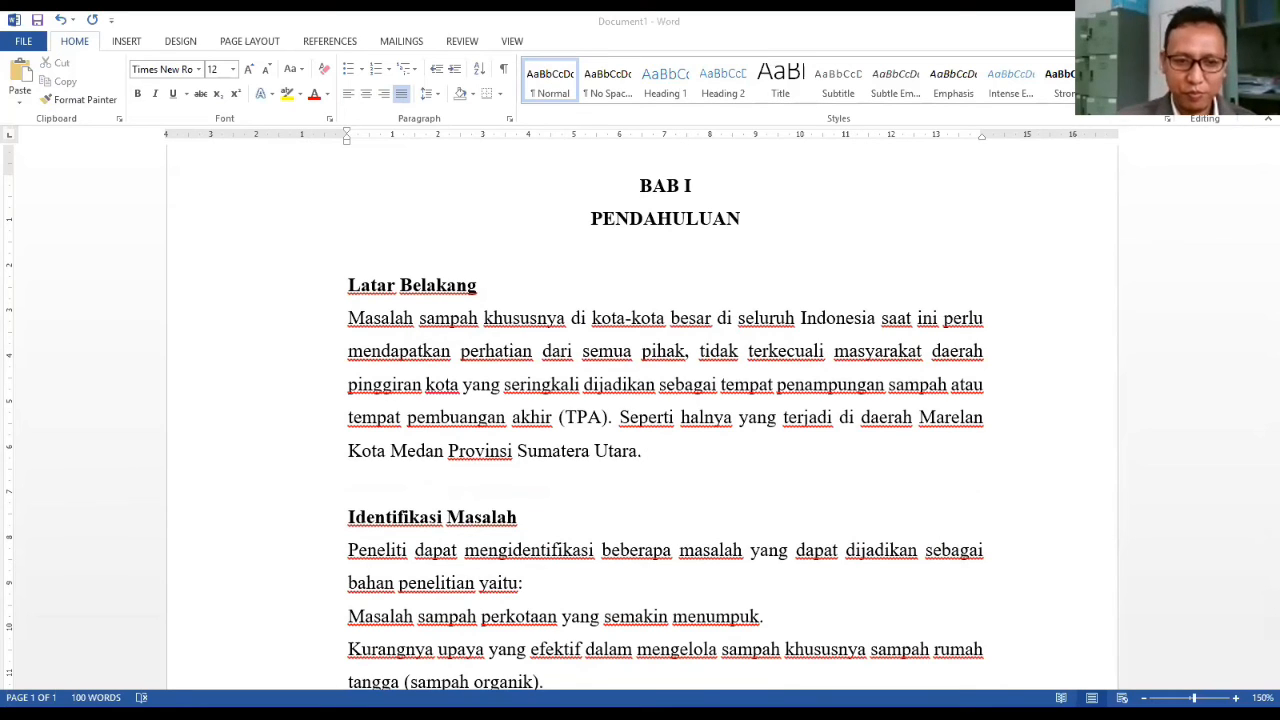
# - Try numbering the "Latar Belakang" subheading with a newly defined number format 1.1, and undo it
pyautogui.click(351, 282)
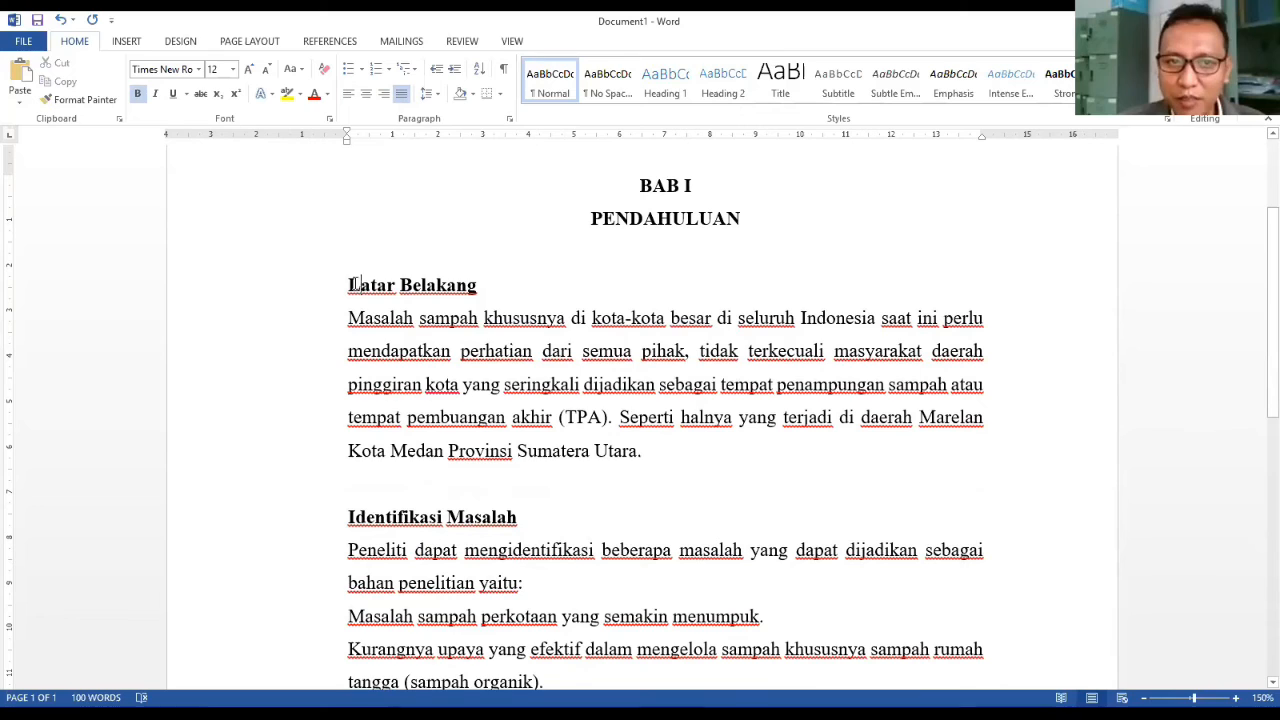
pyautogui.moveTo(348, 284); pyautogui.dragTo(452, 285)
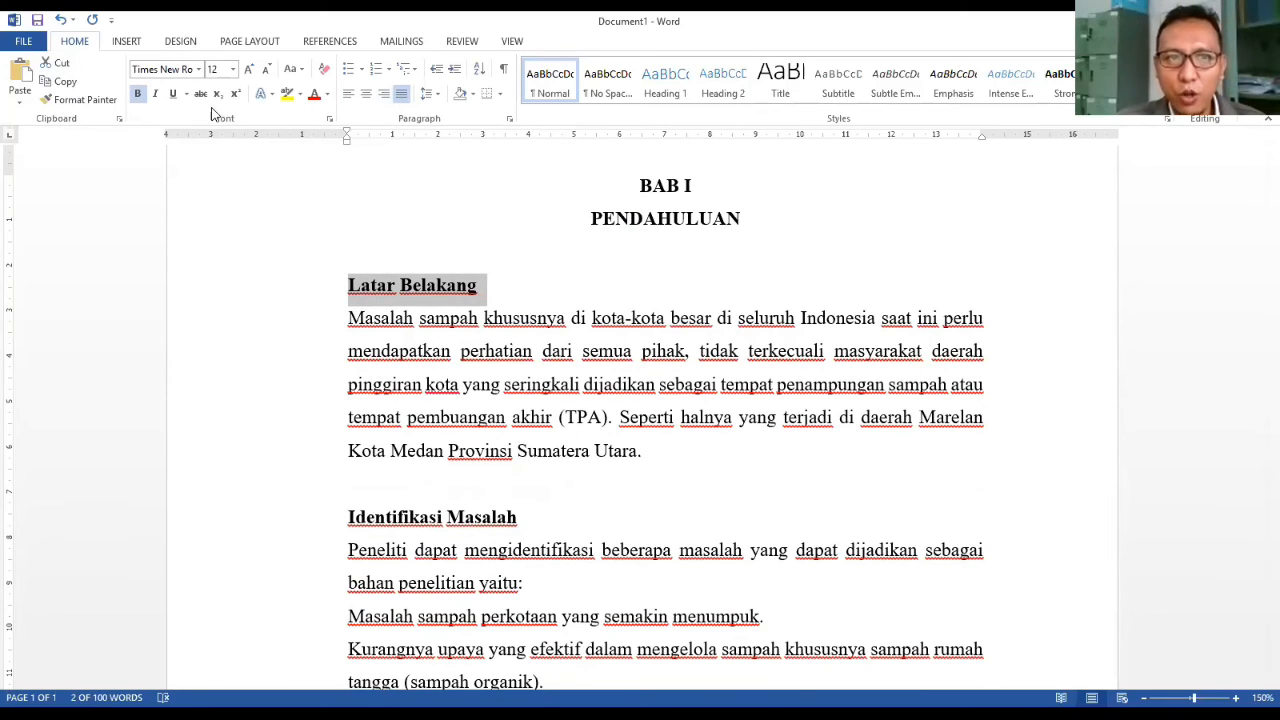
pyautogui.click(391, 72)
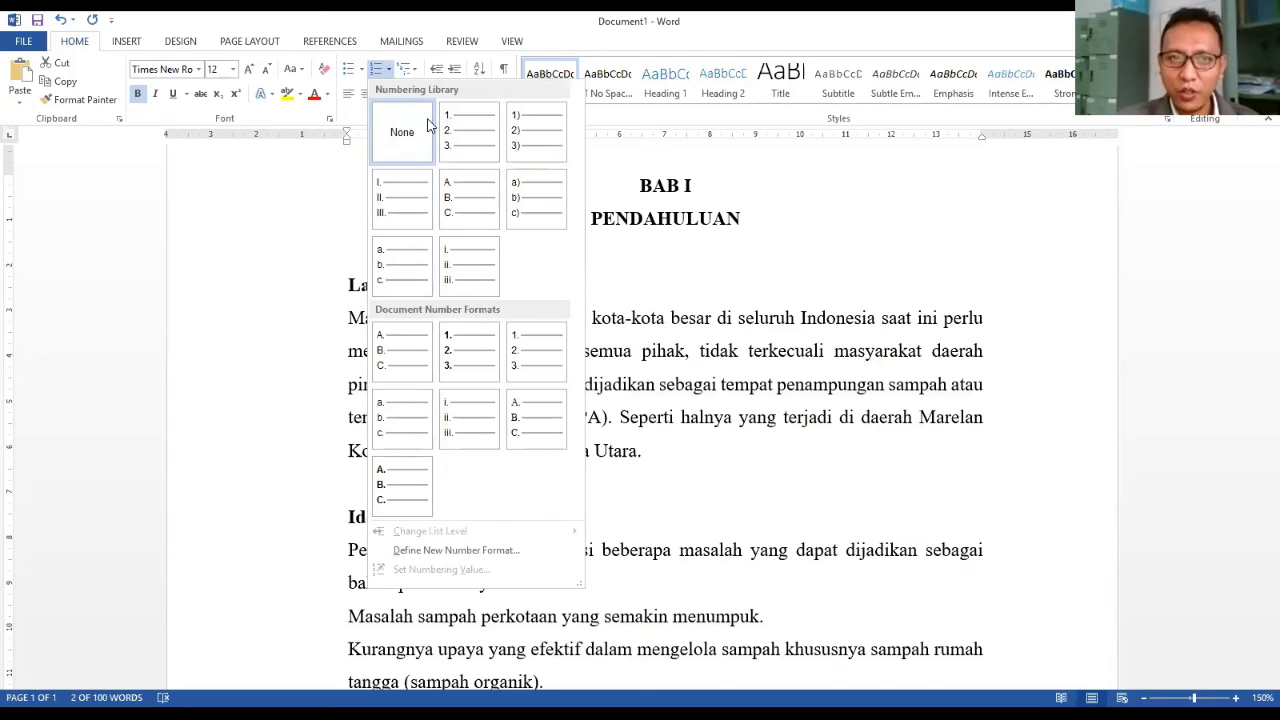
pyautogui.click(488, 551)
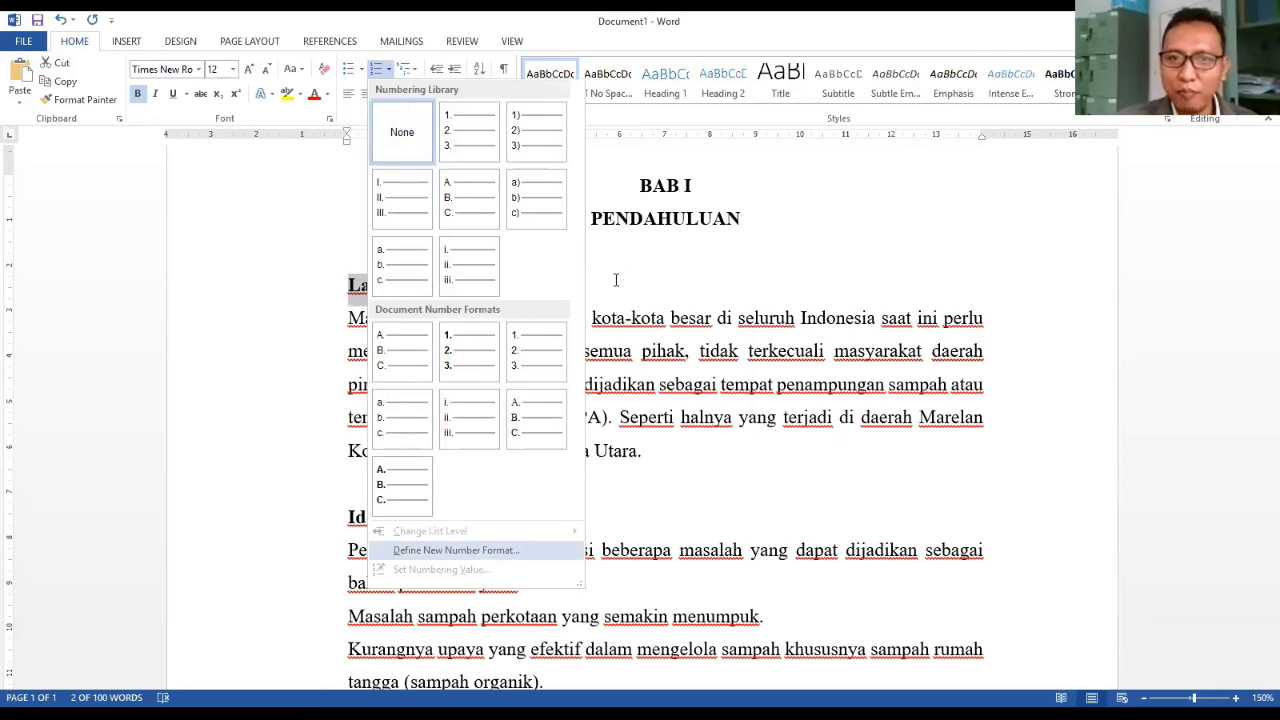
pyautogui.click(616, 280)
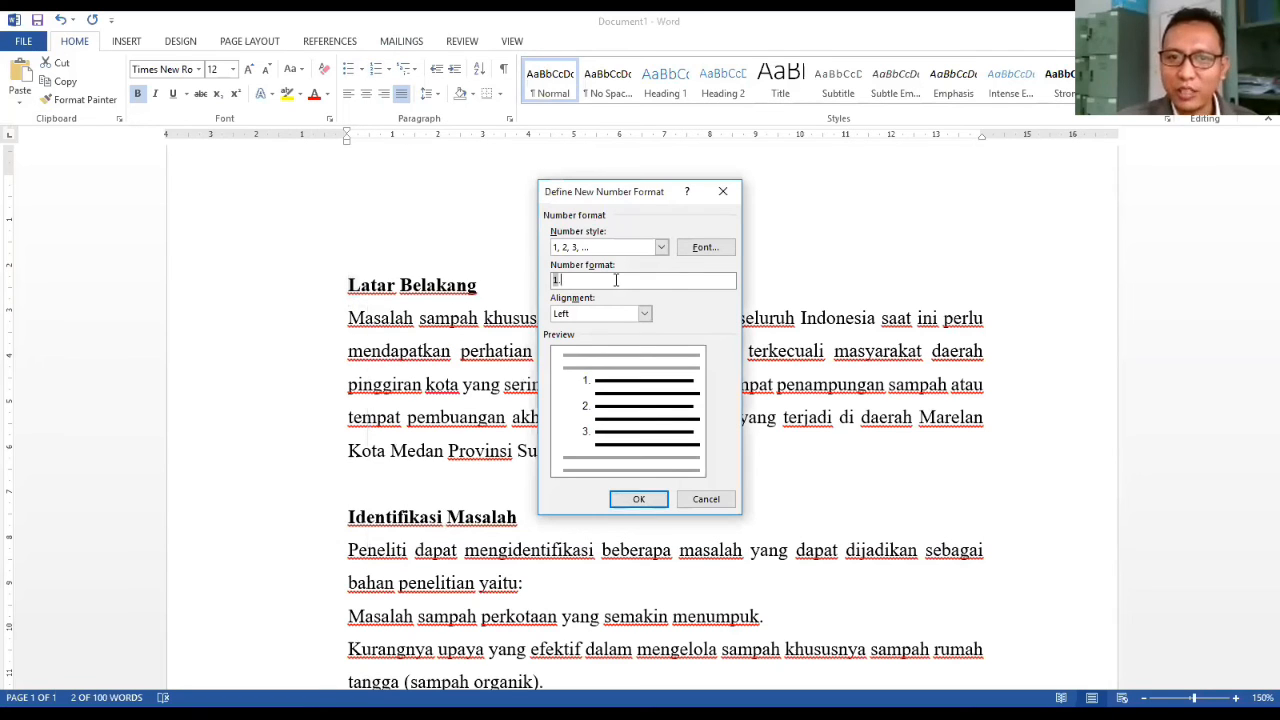
pyautogui.write('1')
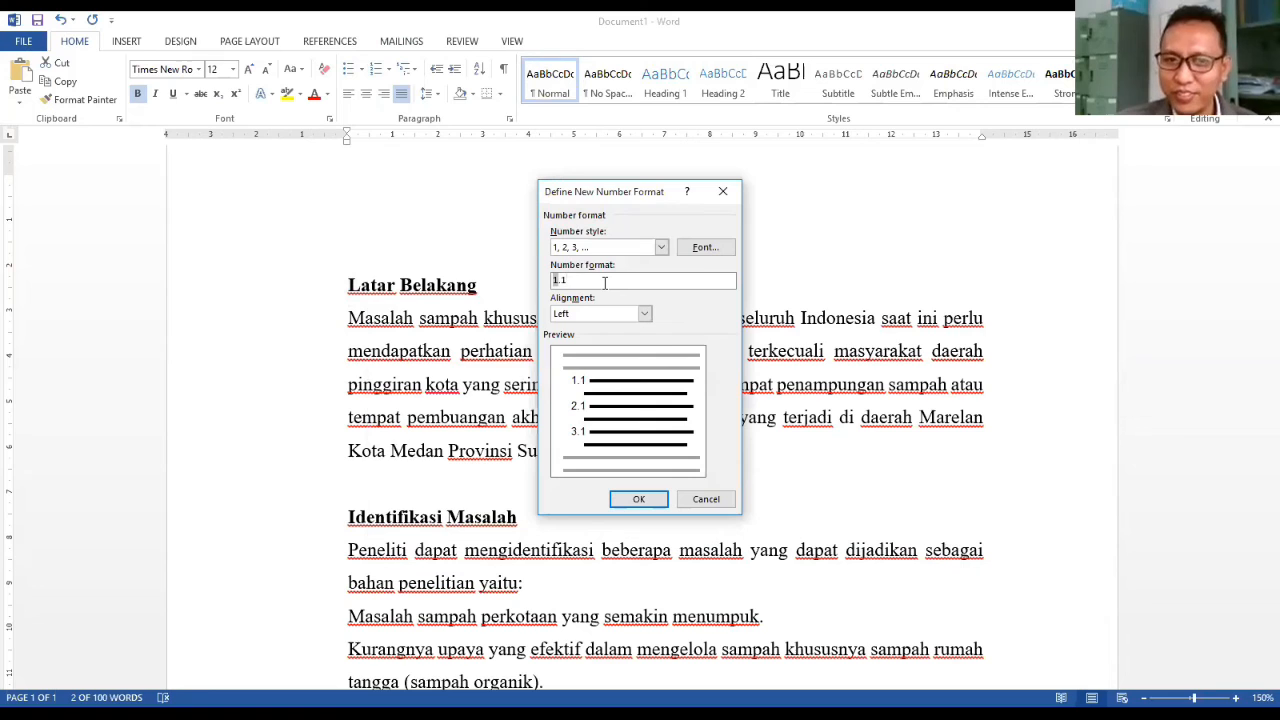
pyautogui.click(645, 498)
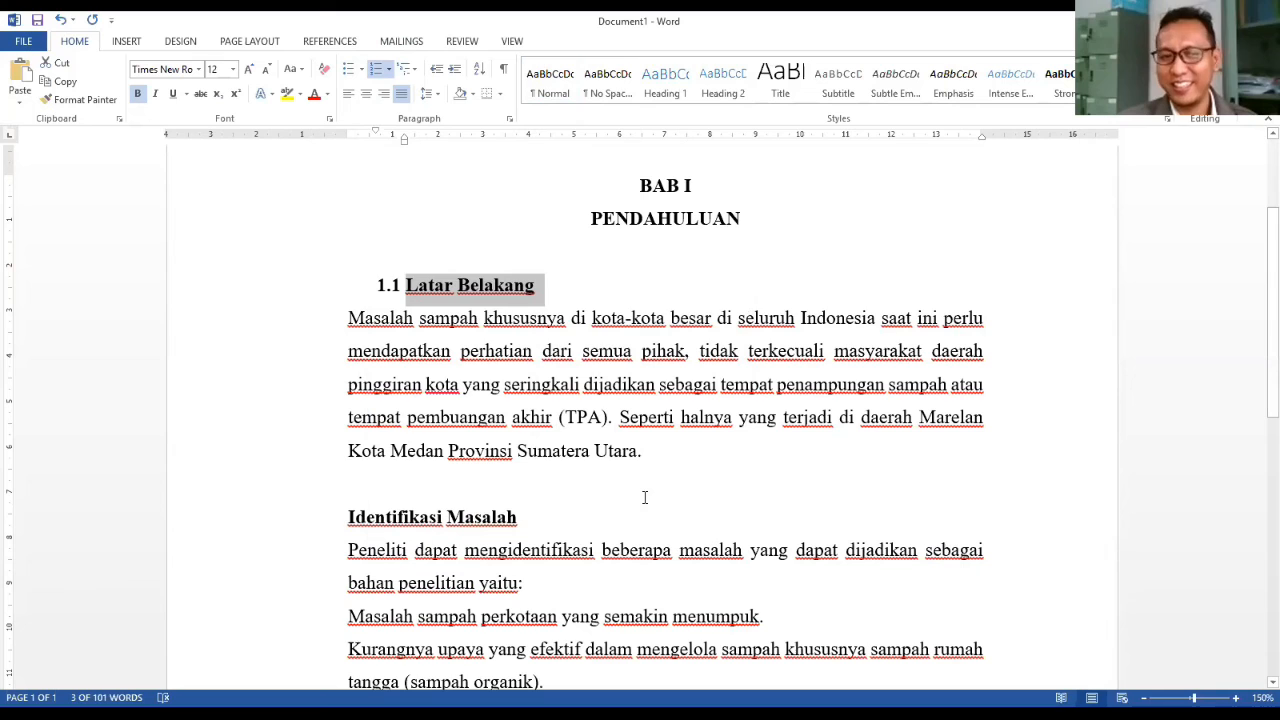
pyautogui.hotkey('ctrl', 'z')
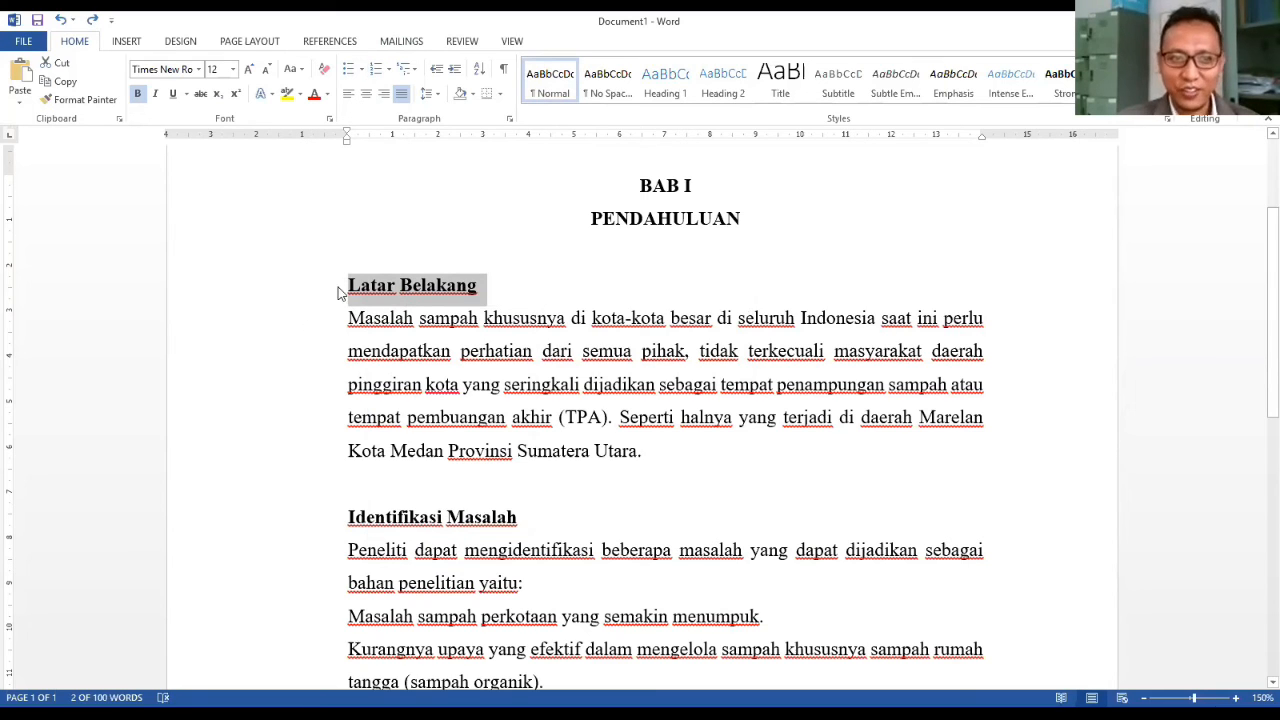
# - Try entering the number "1.1." manually in front of the "Latar Belakang" subheading, and remove it again
pyautogui.click(342, 288)
pyautogui.write('1.')
pyautogui.press('Tab')
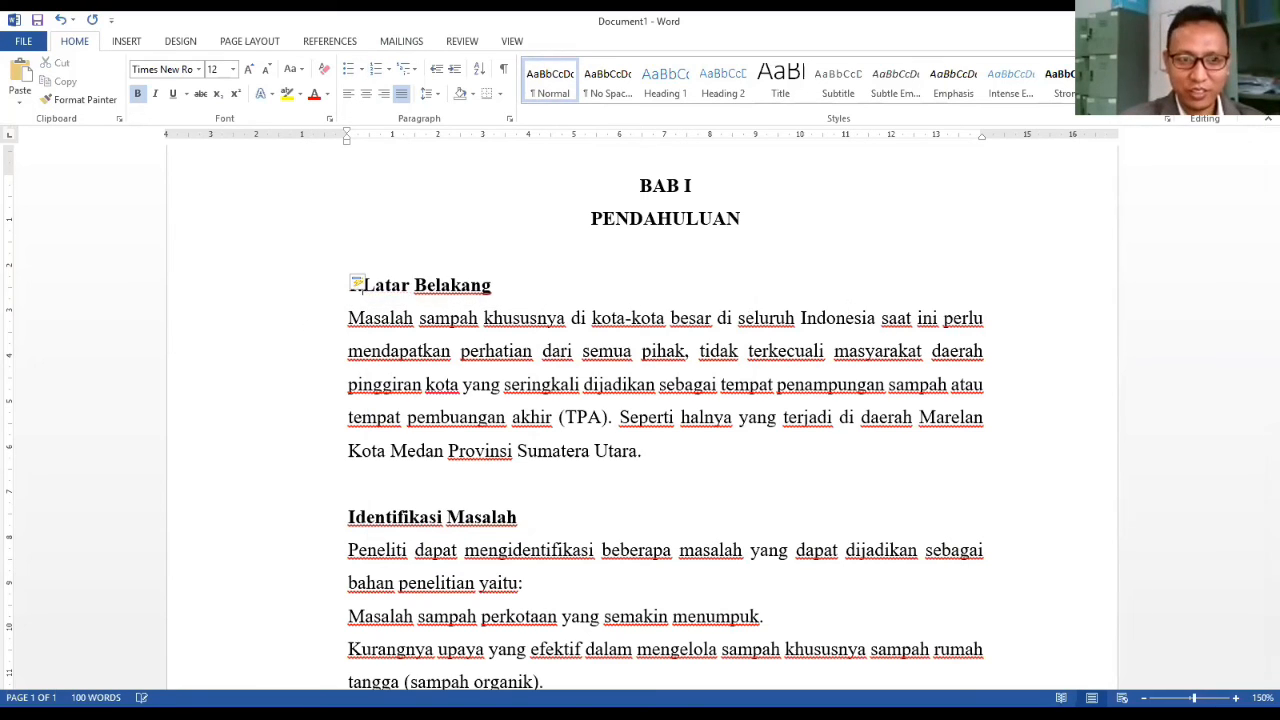
pyautogui.press('BackSpace')
pyautogui.press('BackSpace')
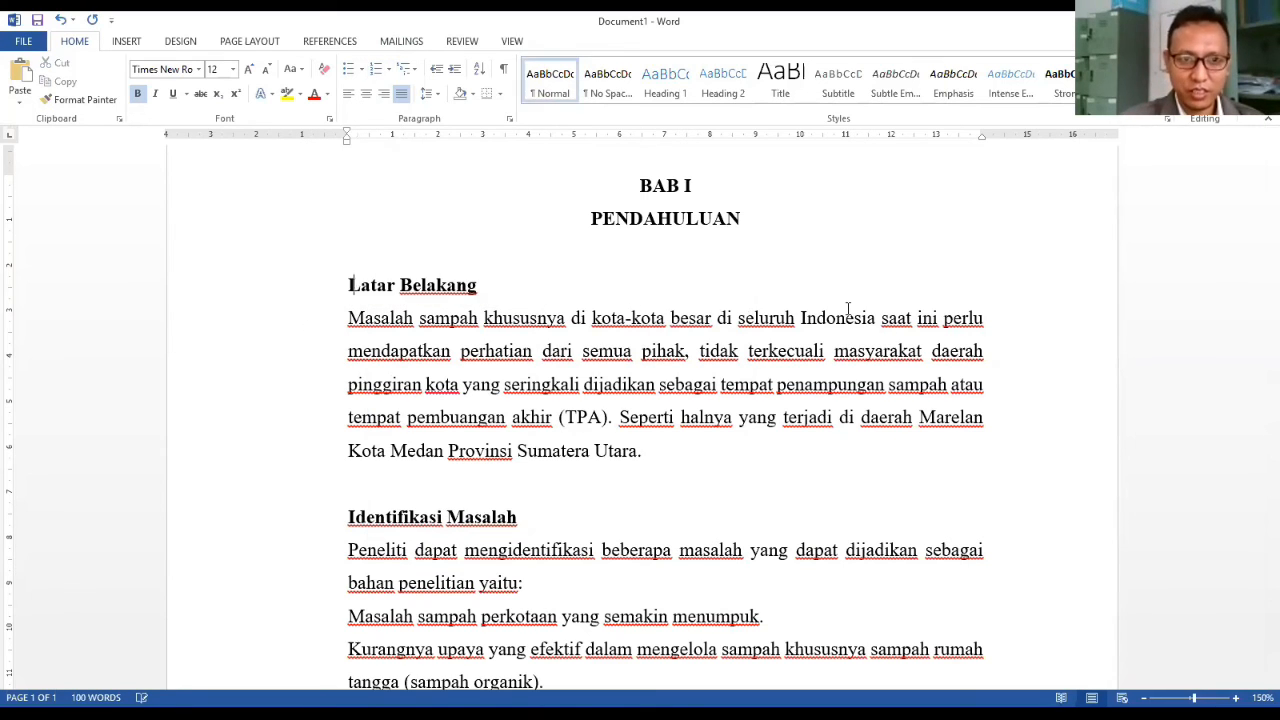
pyautogui.write('1.1.')
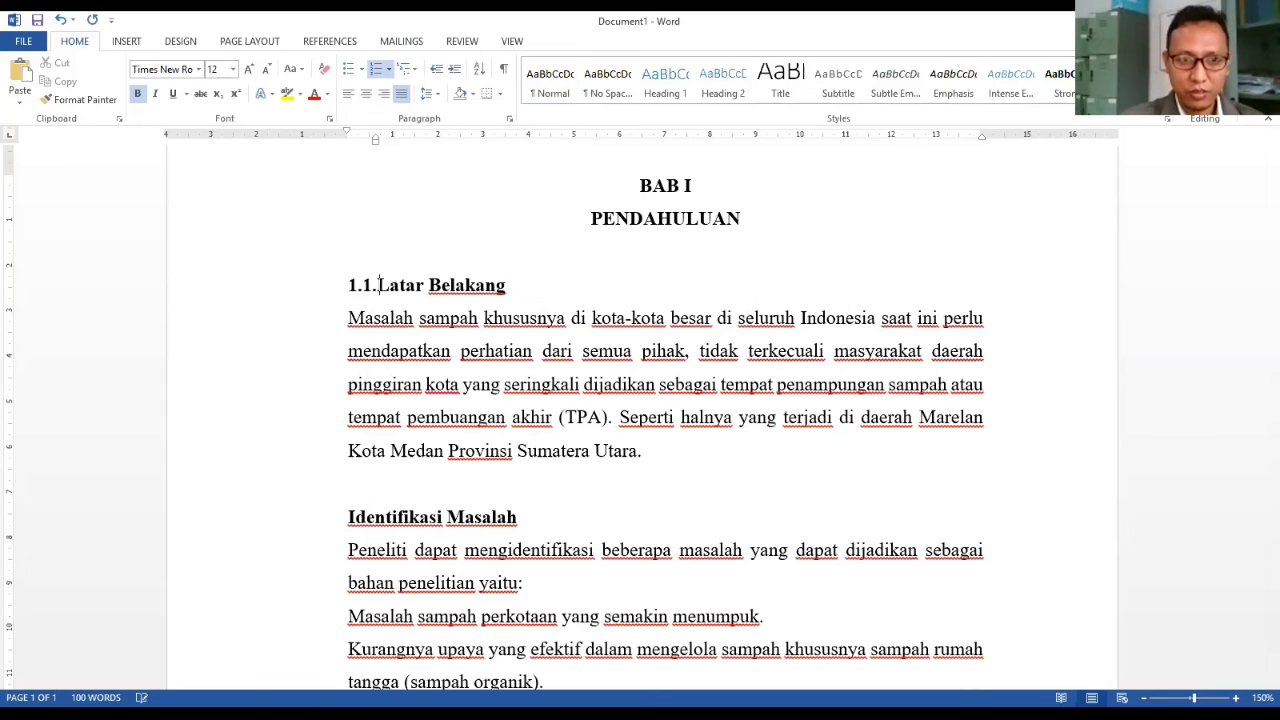
pyautogui.press('BackSpace')
pyautogui.press('BackSpace')
pyautogui.write('1.1.')
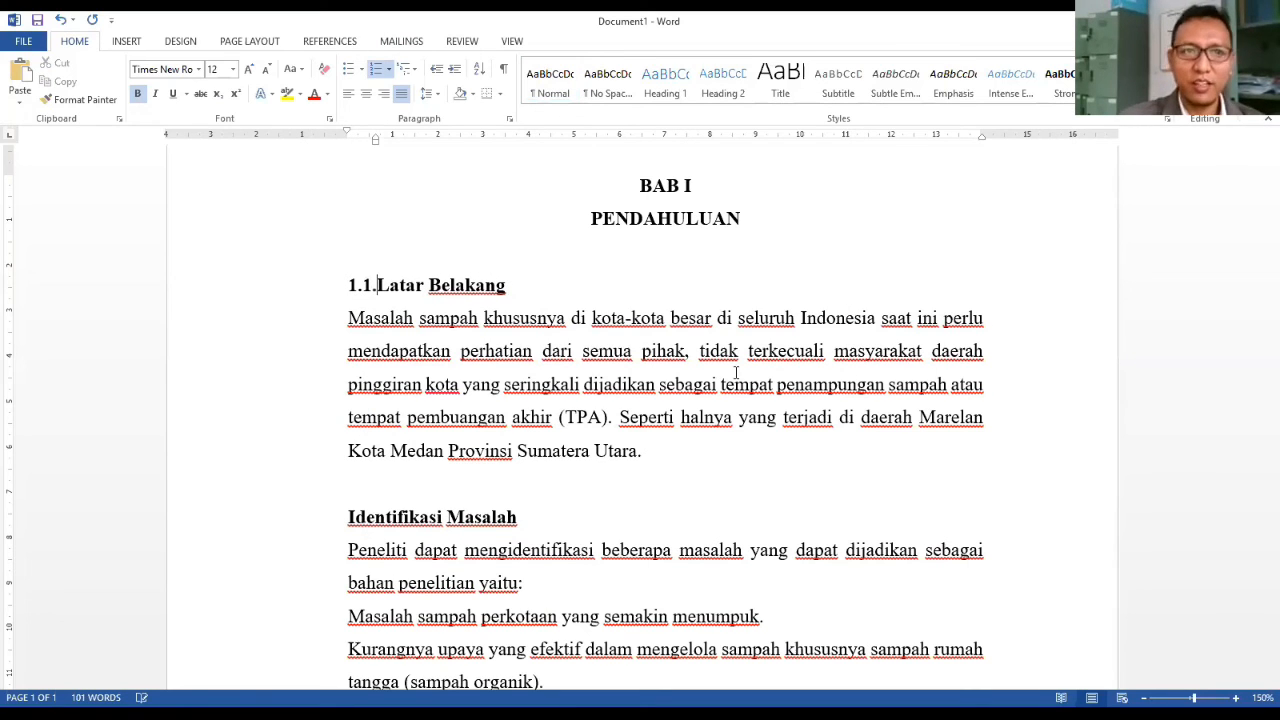
pyautogui.click(362, 285)
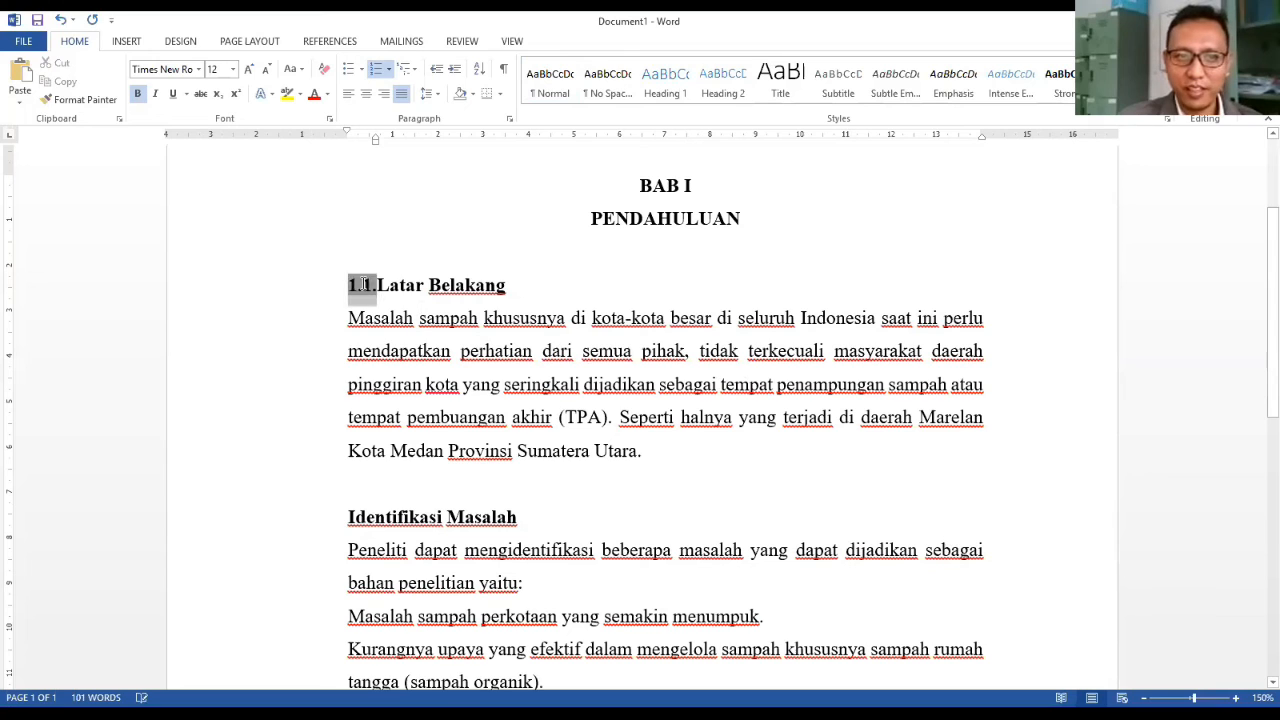
pyautogui.click(378, 285)
pyautogui.press('BackSpace')
pyautogui.press('BackSpace')
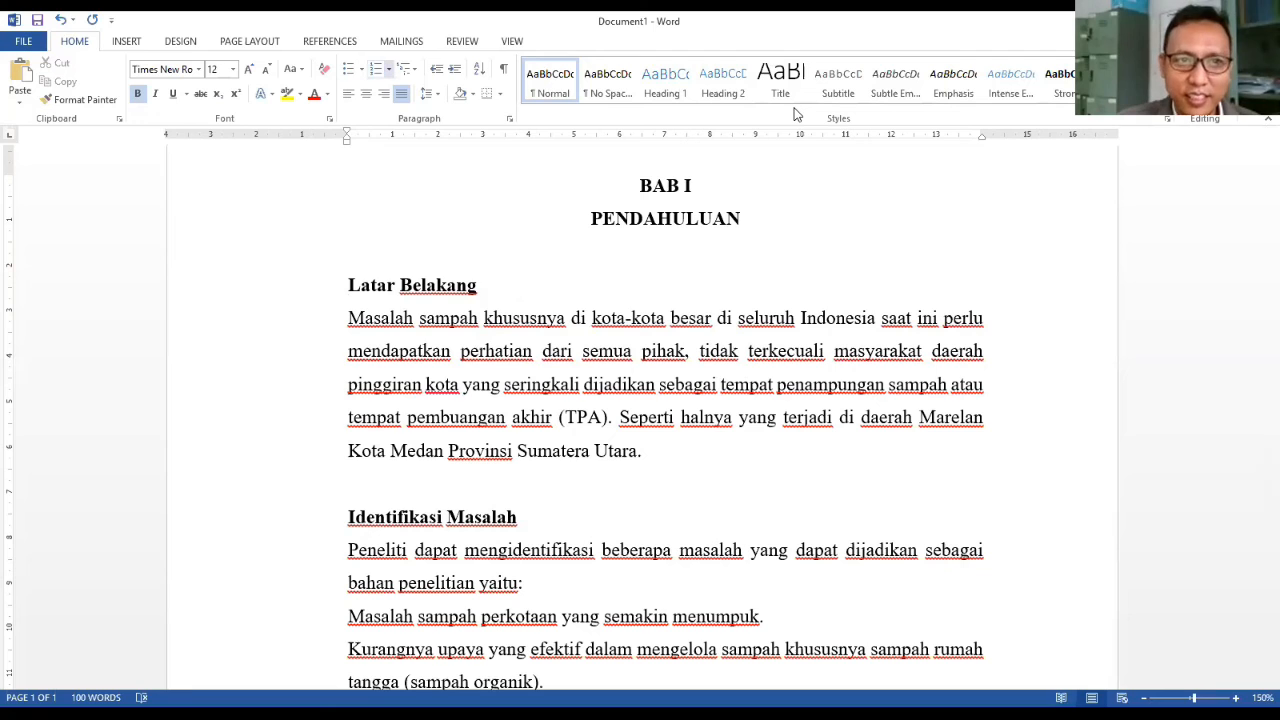
# - Number the "Latar Belakang" subheading by defining a new number format 1.1 in the 1, 2, 3 style
pyautogui.click(387, 68)
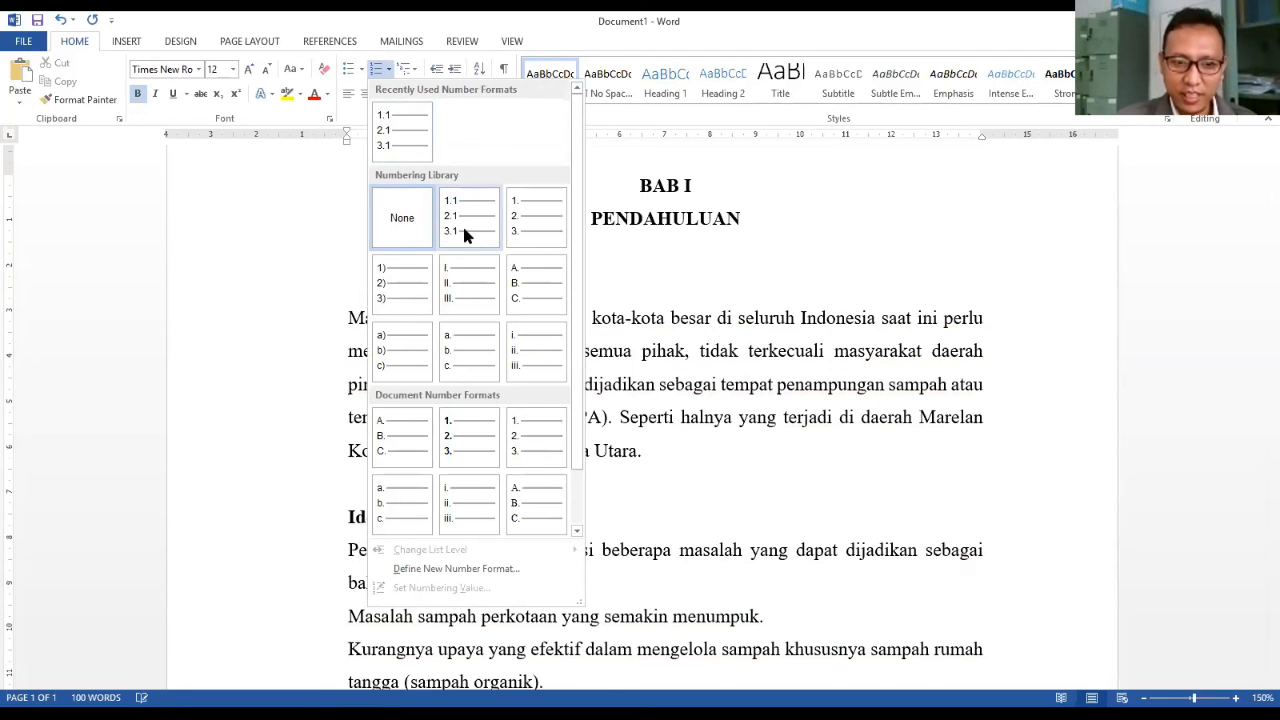
pyautogui.click(461, 568)
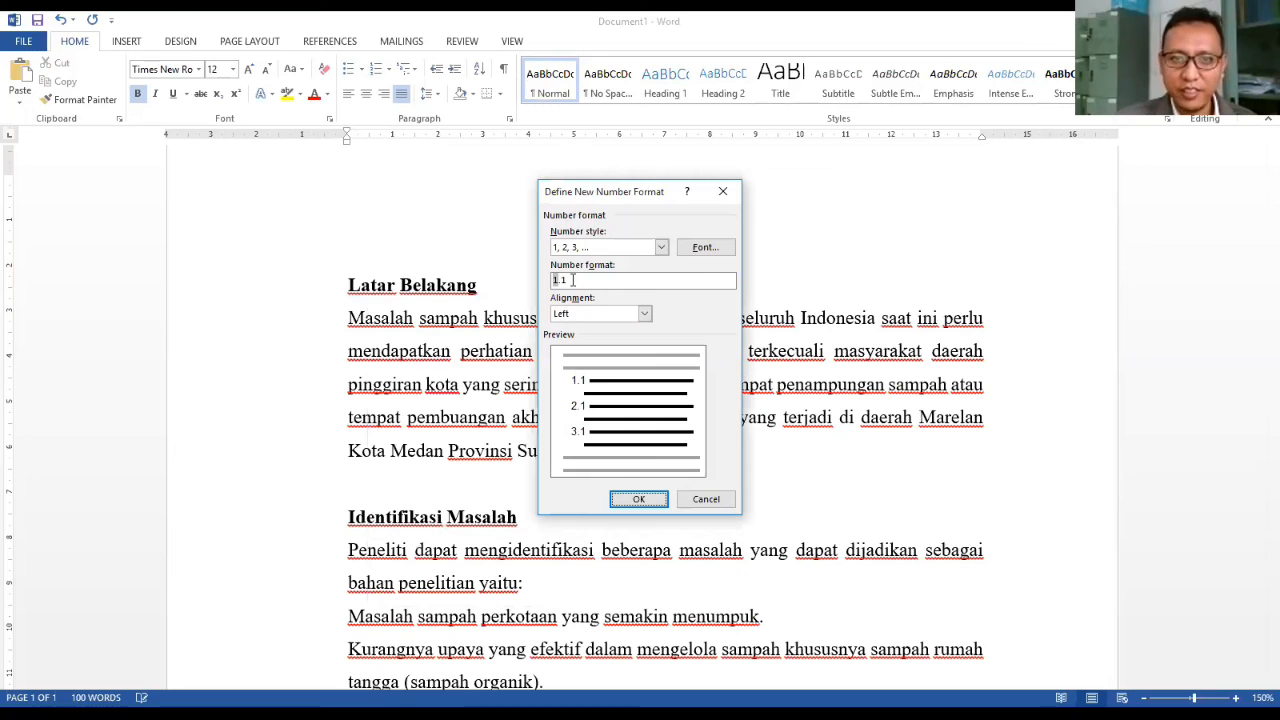
pyautogui.write('1')
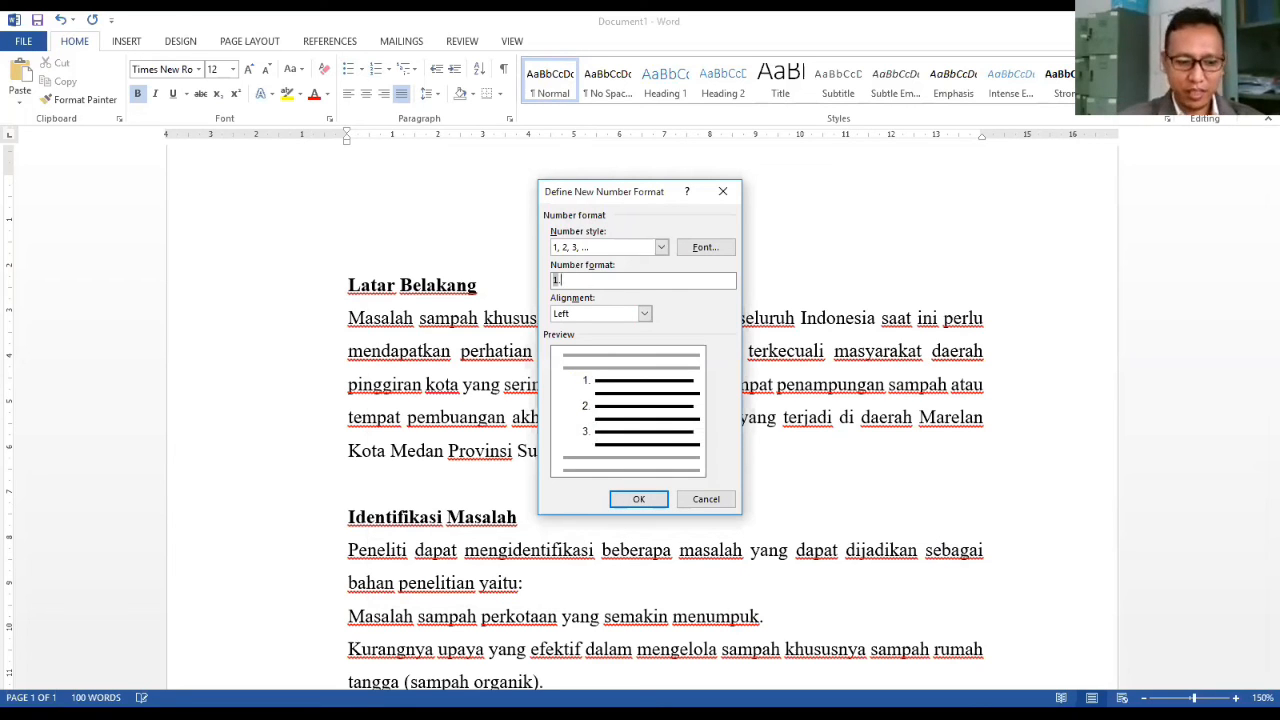
pyautogui.click(639, 499)
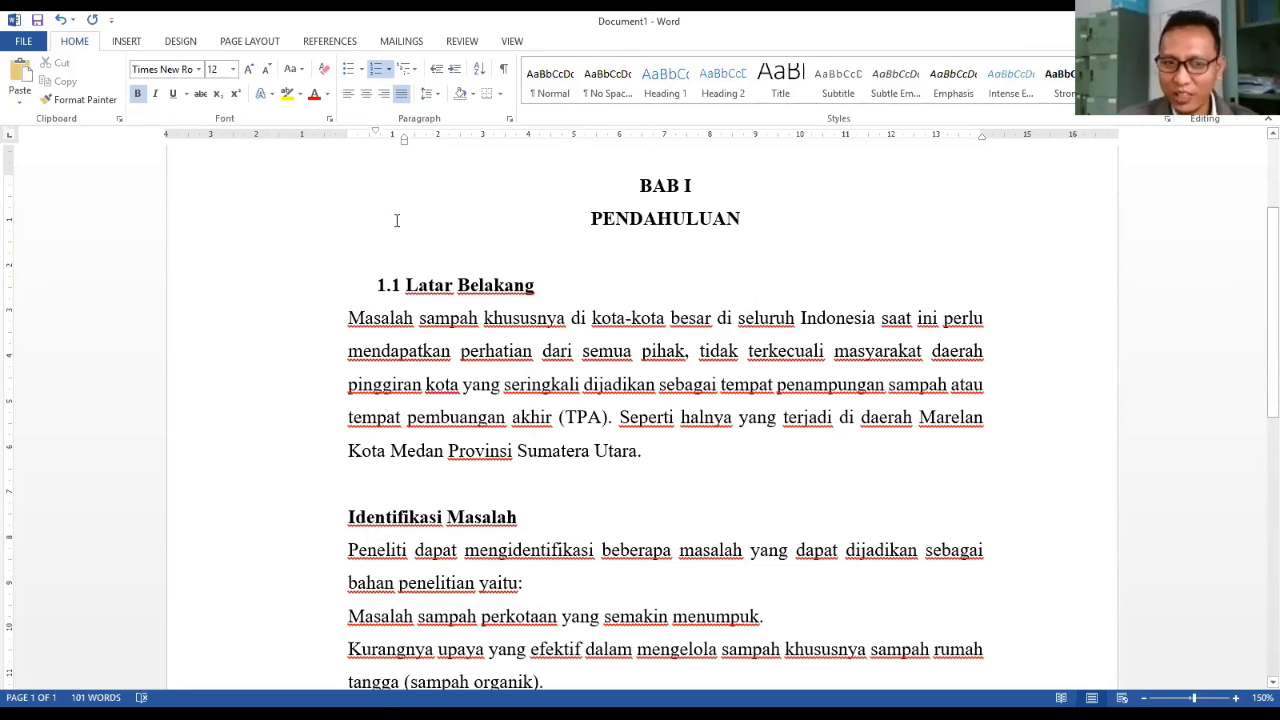
# - Try copying the "Latar Belakang" subheading's numbered formatting to the "Identifikasi Masalah" subheading with Format Painter, and undo it
pyautogui.click(354, 516)
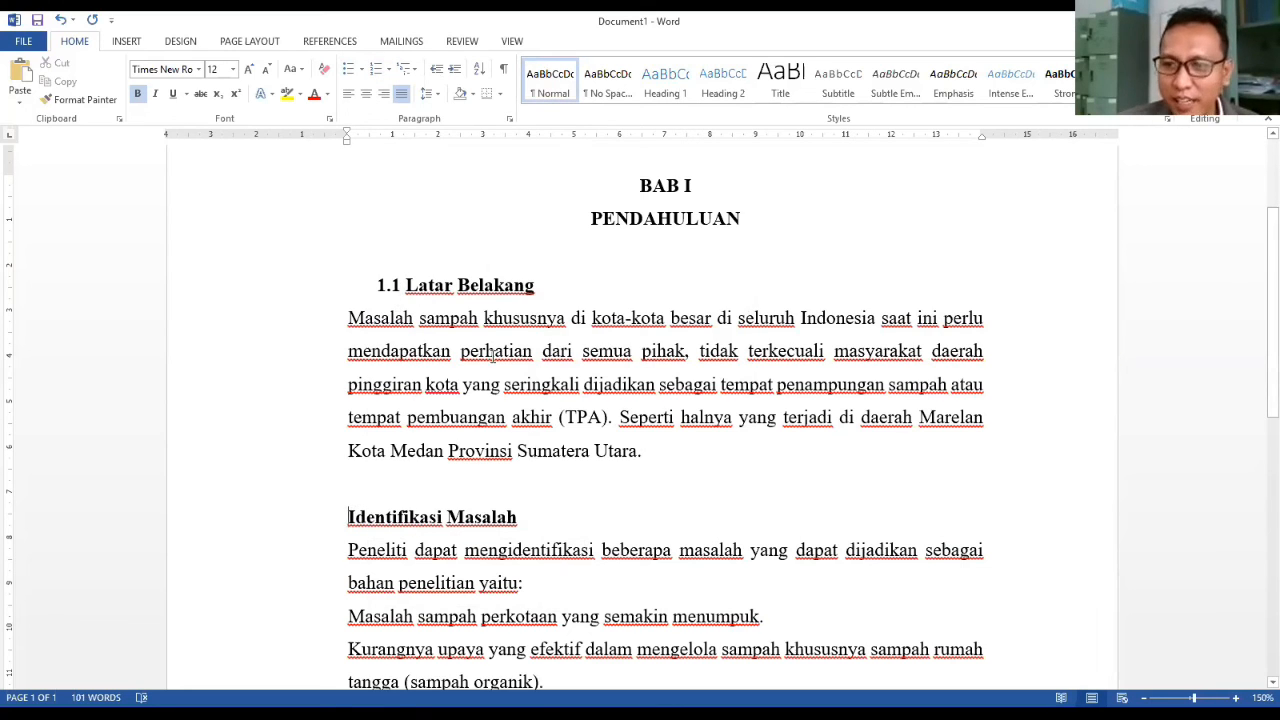
pyautogui.click(428, 285)
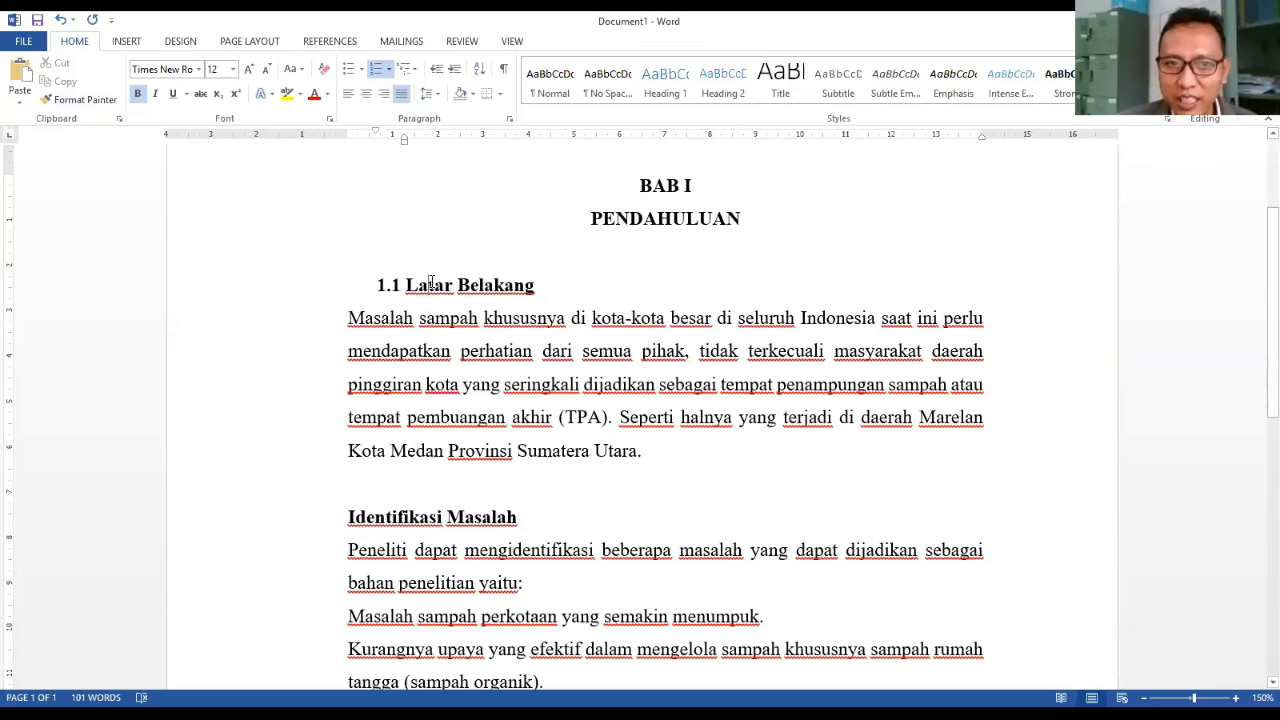
pyautogui.click(80, 99)
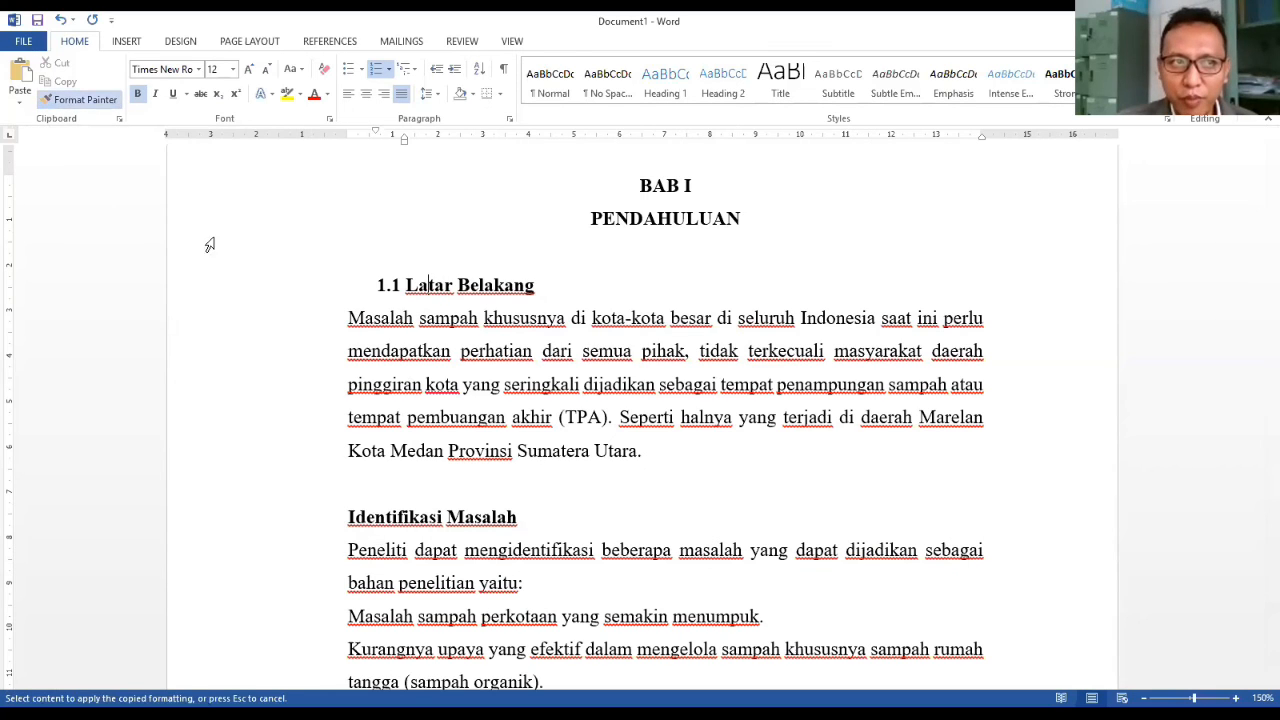
pyautogui.click(372, 520)
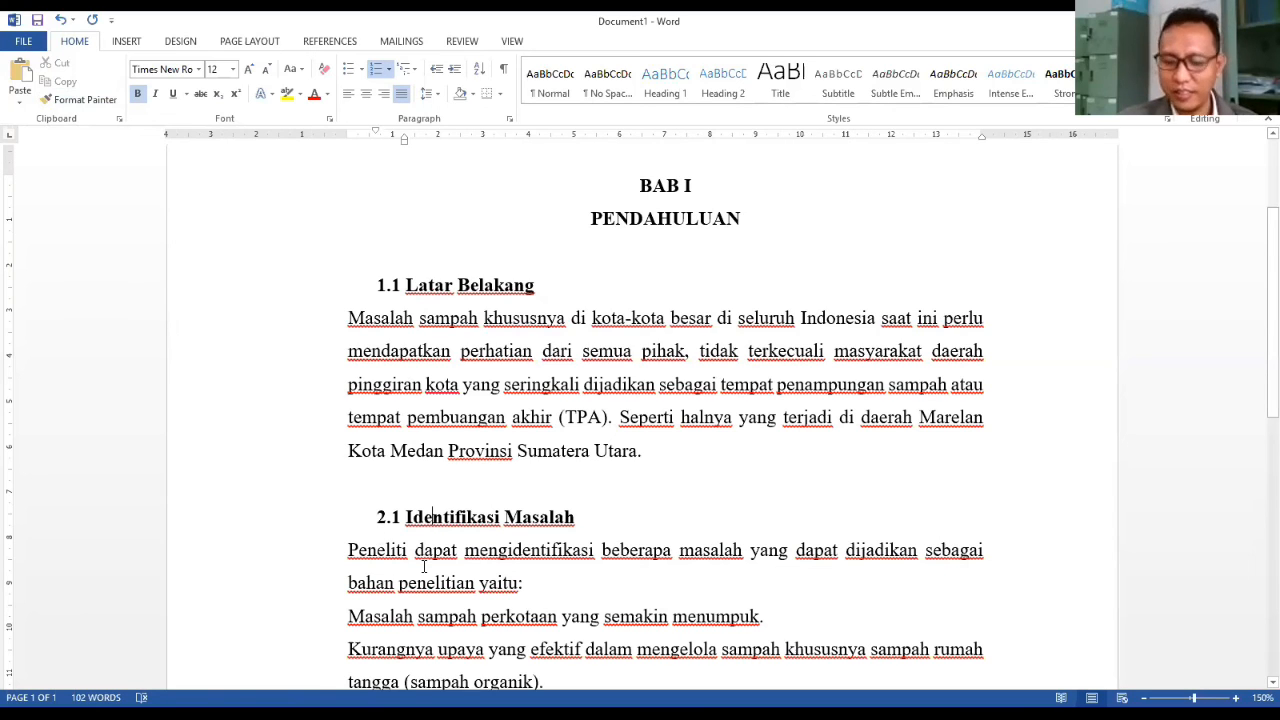
pyautogui.hotkey('ctrl', 'z')
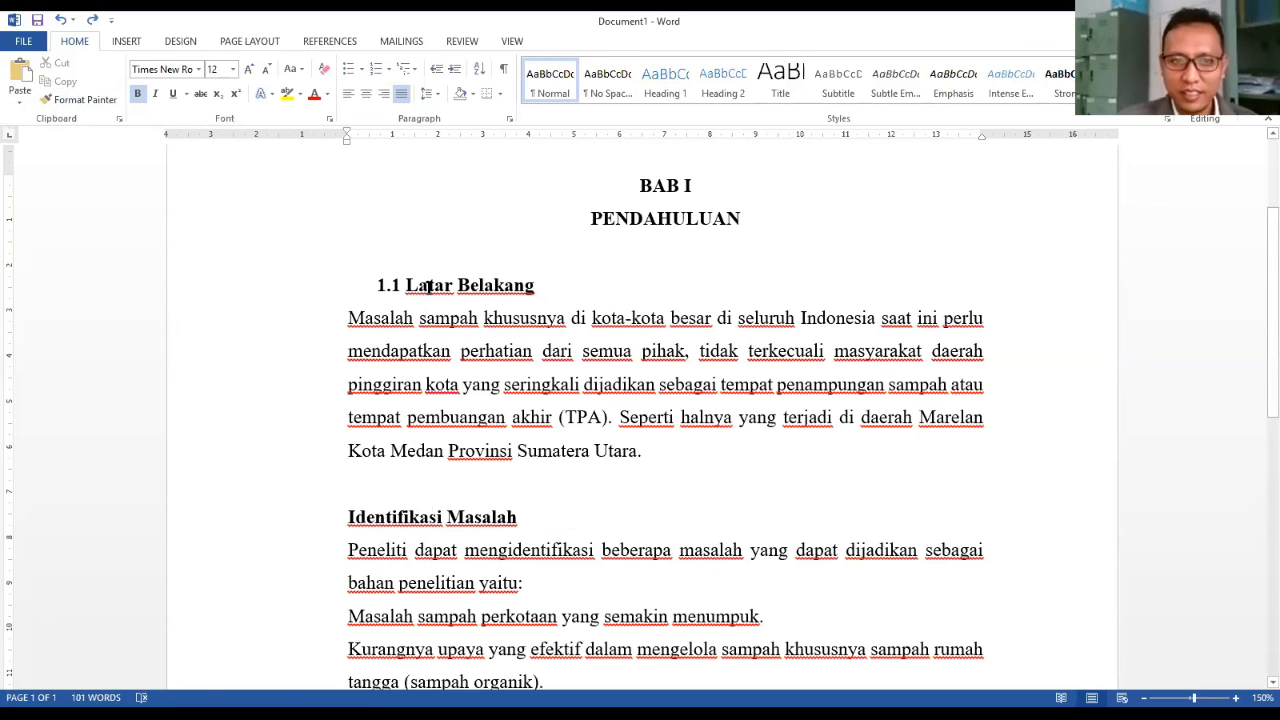
# - Apply the numbered formatting of the "Latar Belakang" subheading to the "Identifikasi Masalah" subheading with Format Painter
pyautogui.click(428, 285)
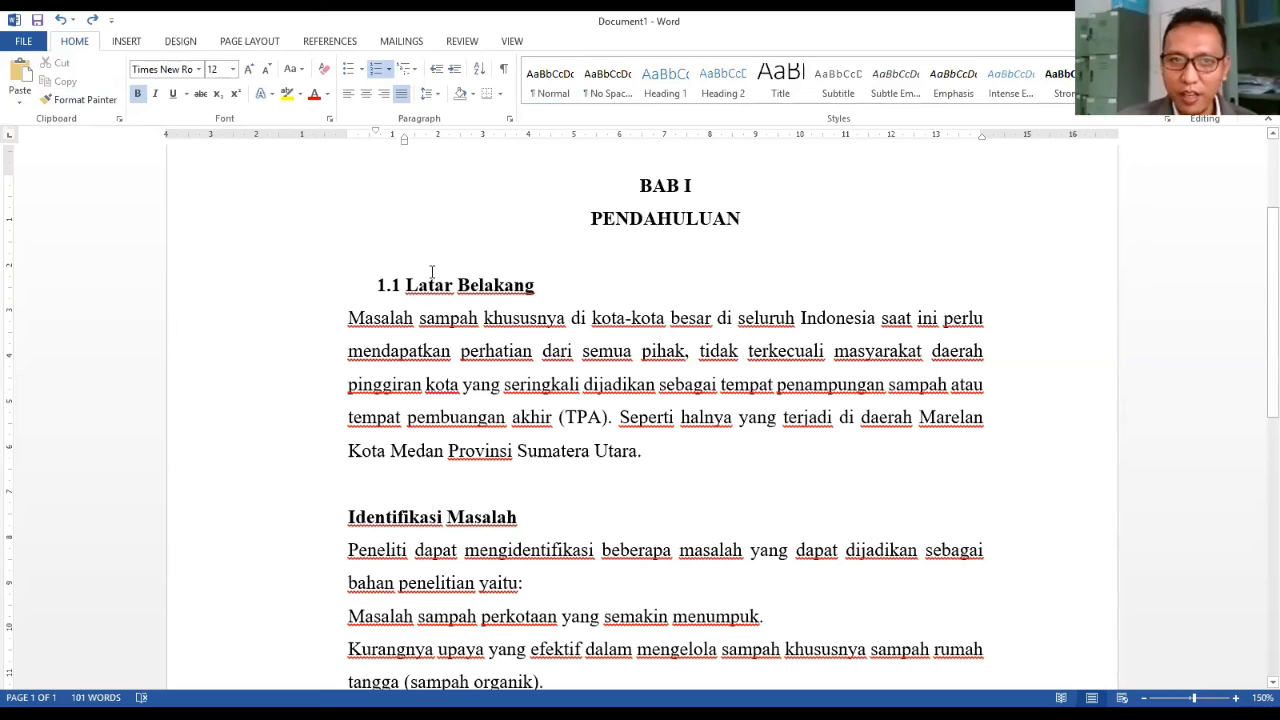
pyautogui.click(80, 99)
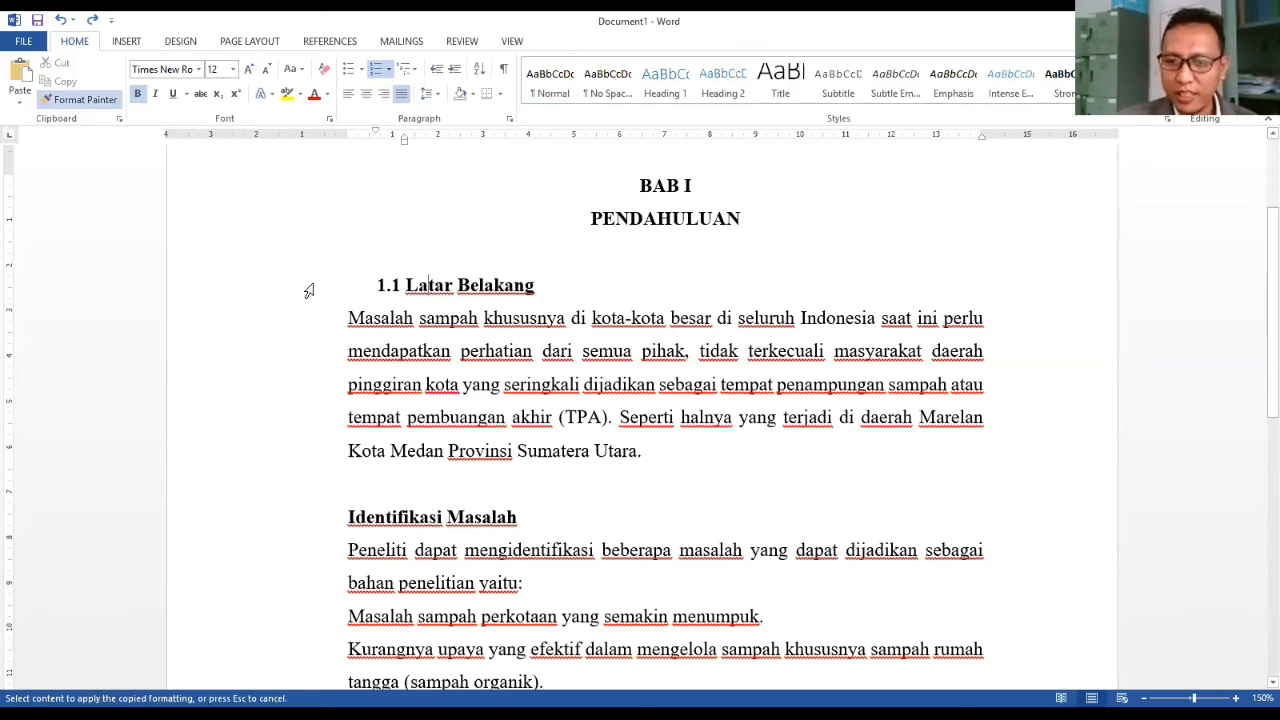
pyautogui.click(392, 521)
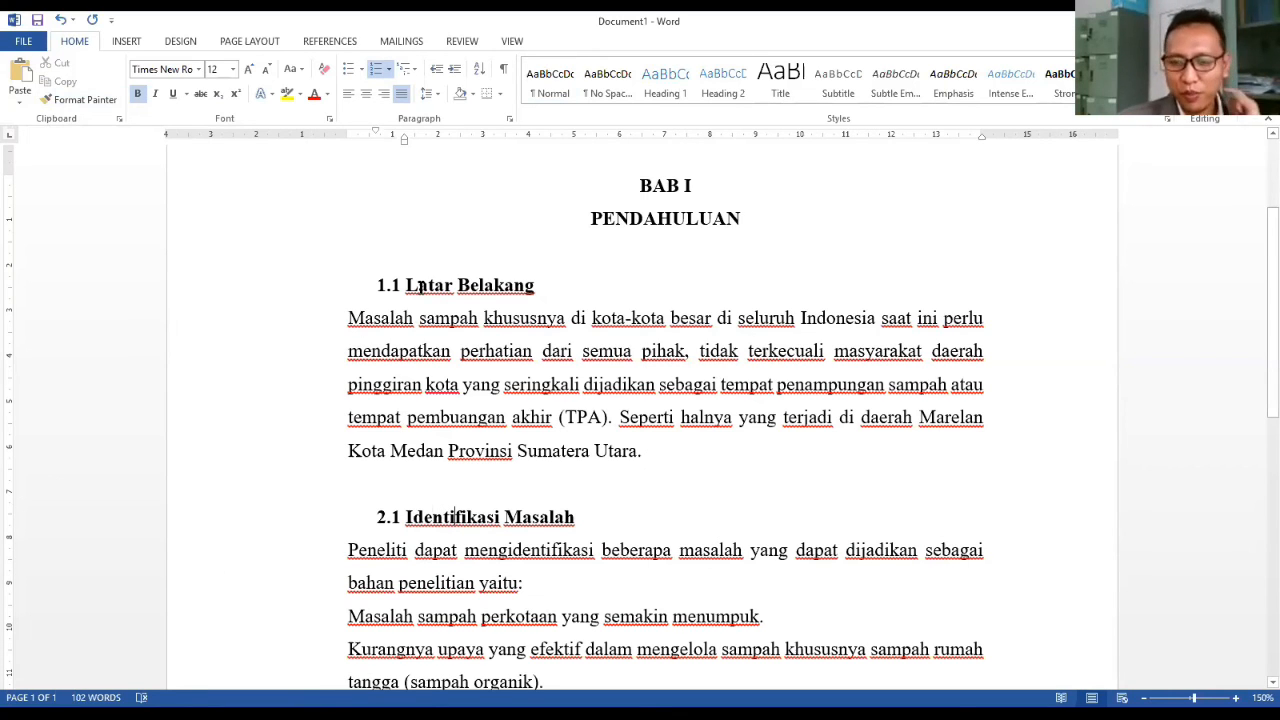
# - Number the four problem statements under "Identifikasi Masalah" with the 1. 2. 3. format
pyautogui.scroll(-3, 412, 378)
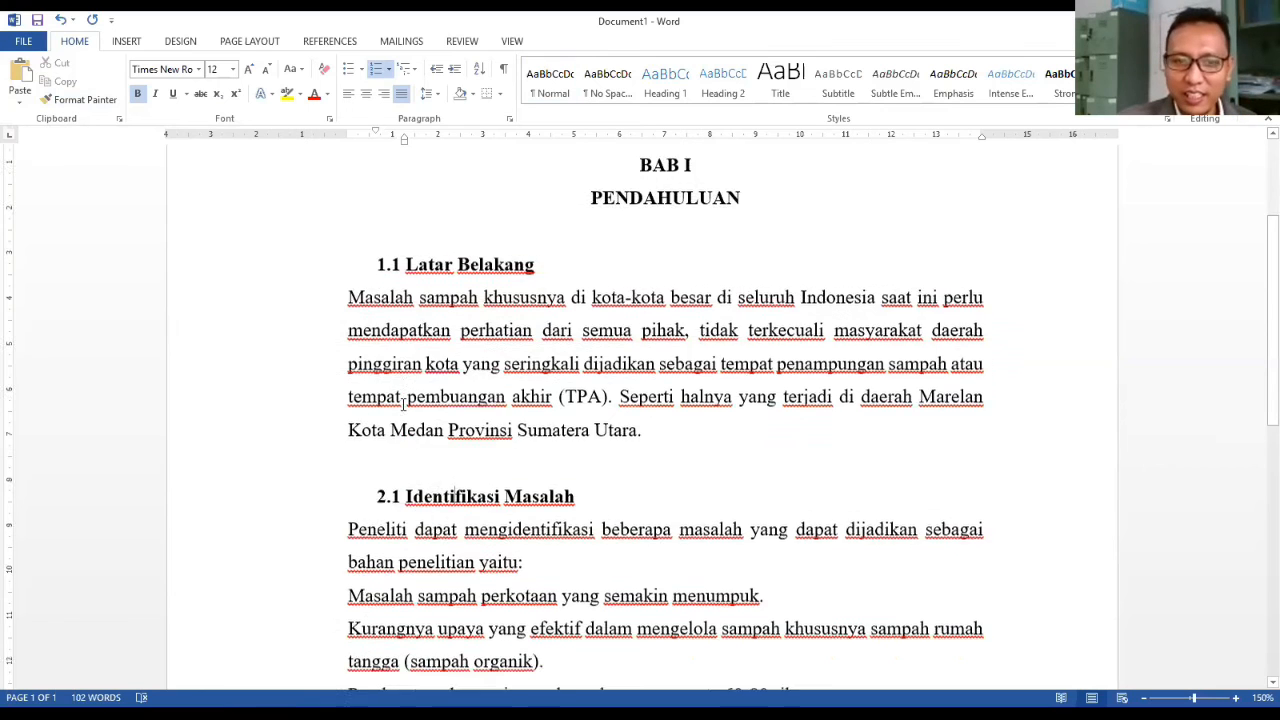
pyautogui.moveTo(380, 500); pyautogui.dragTo(905, 652)
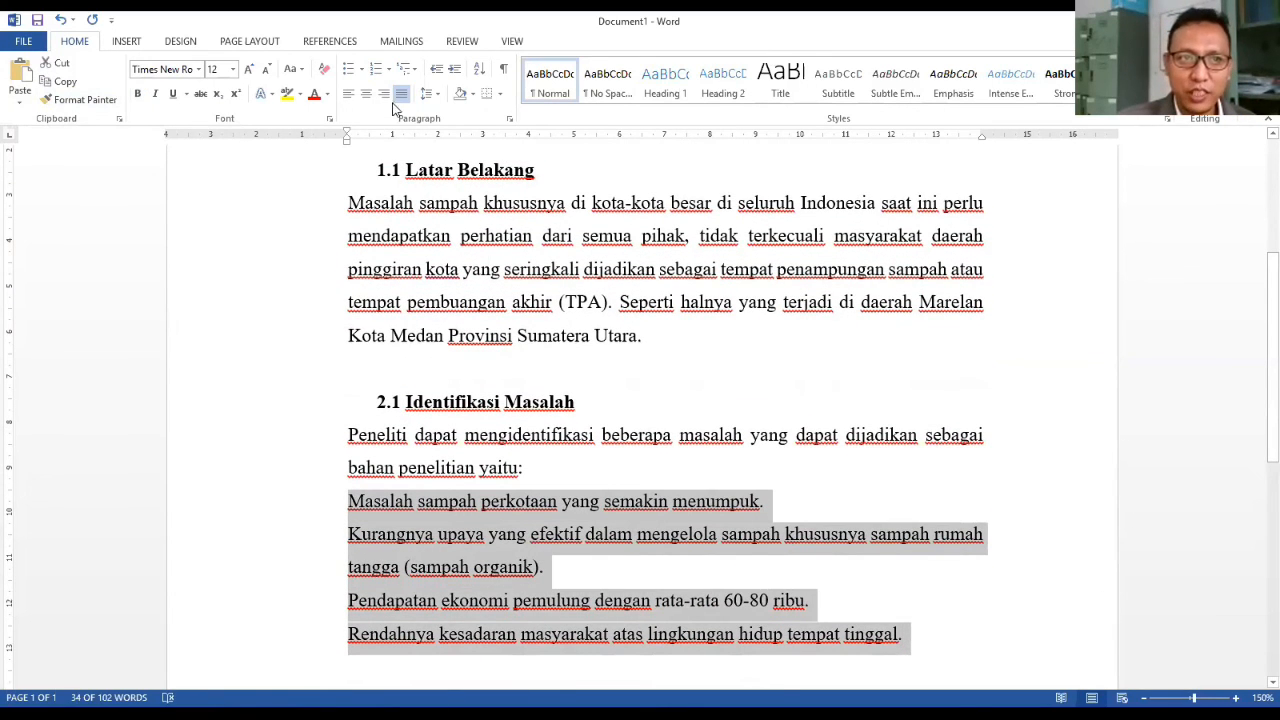
pyautogui.click(388, 69)
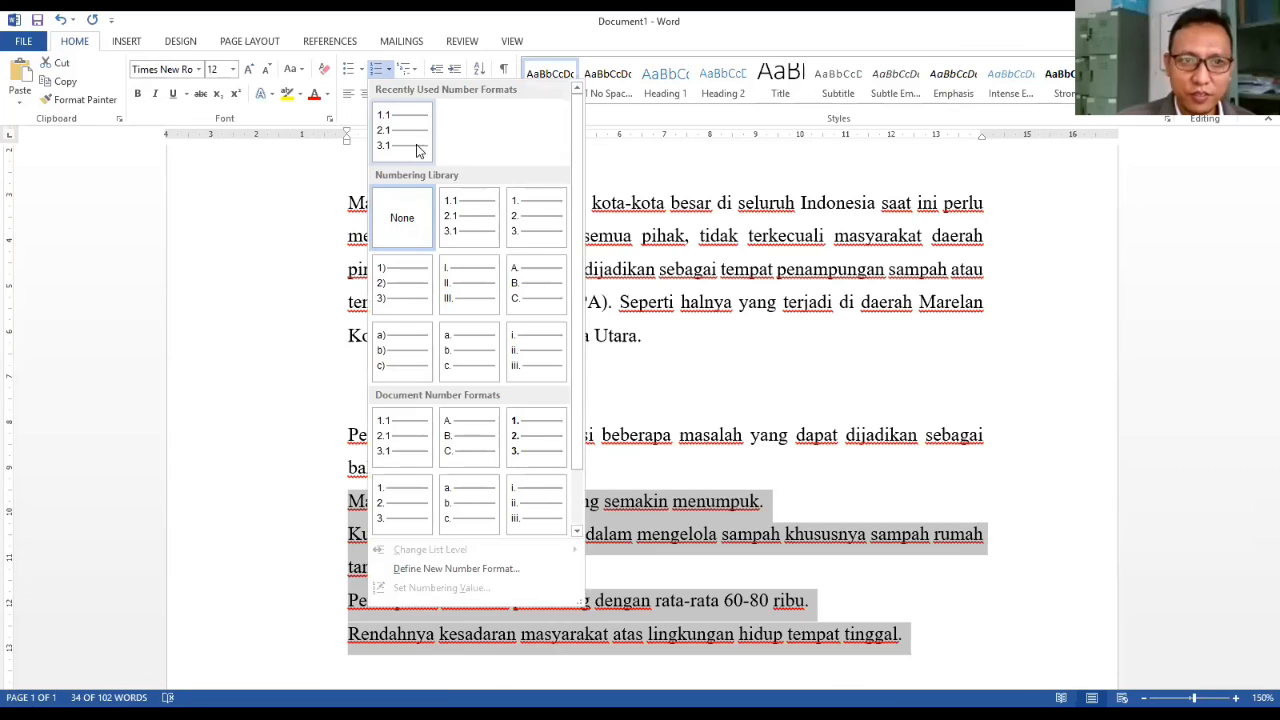
pyautogui.click(533, 220)
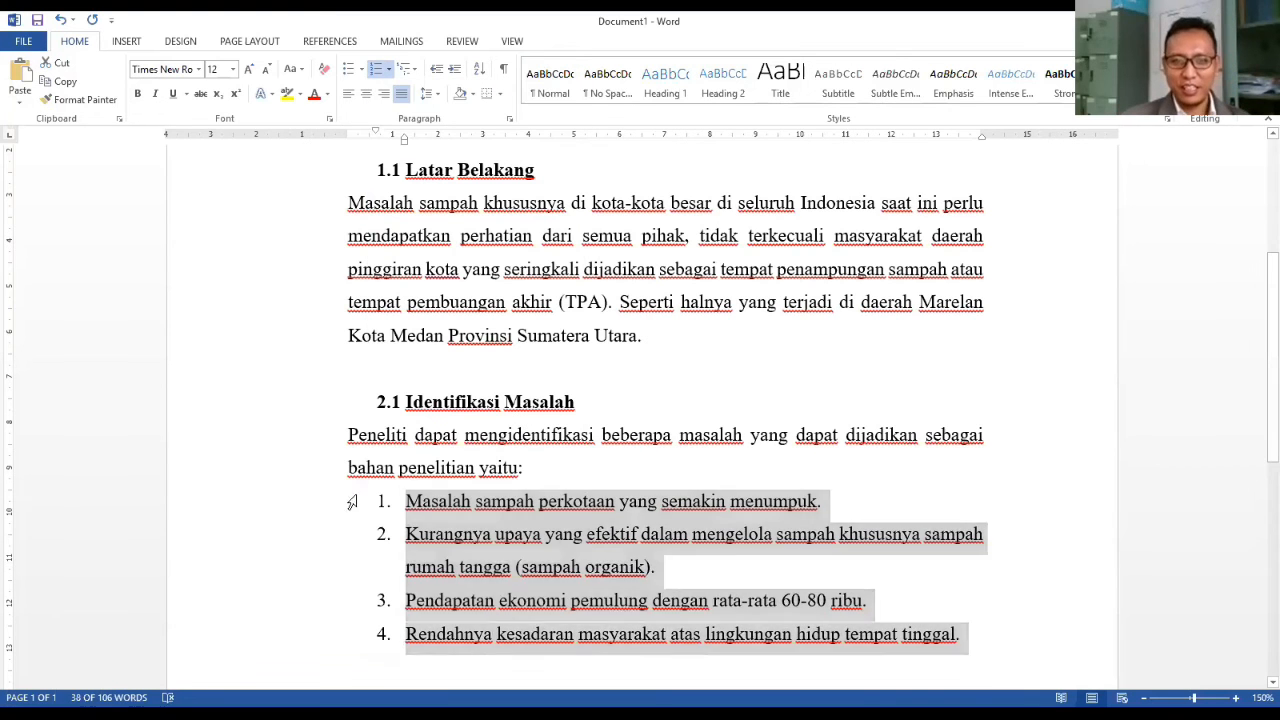
pyautogui.click(522, 408)
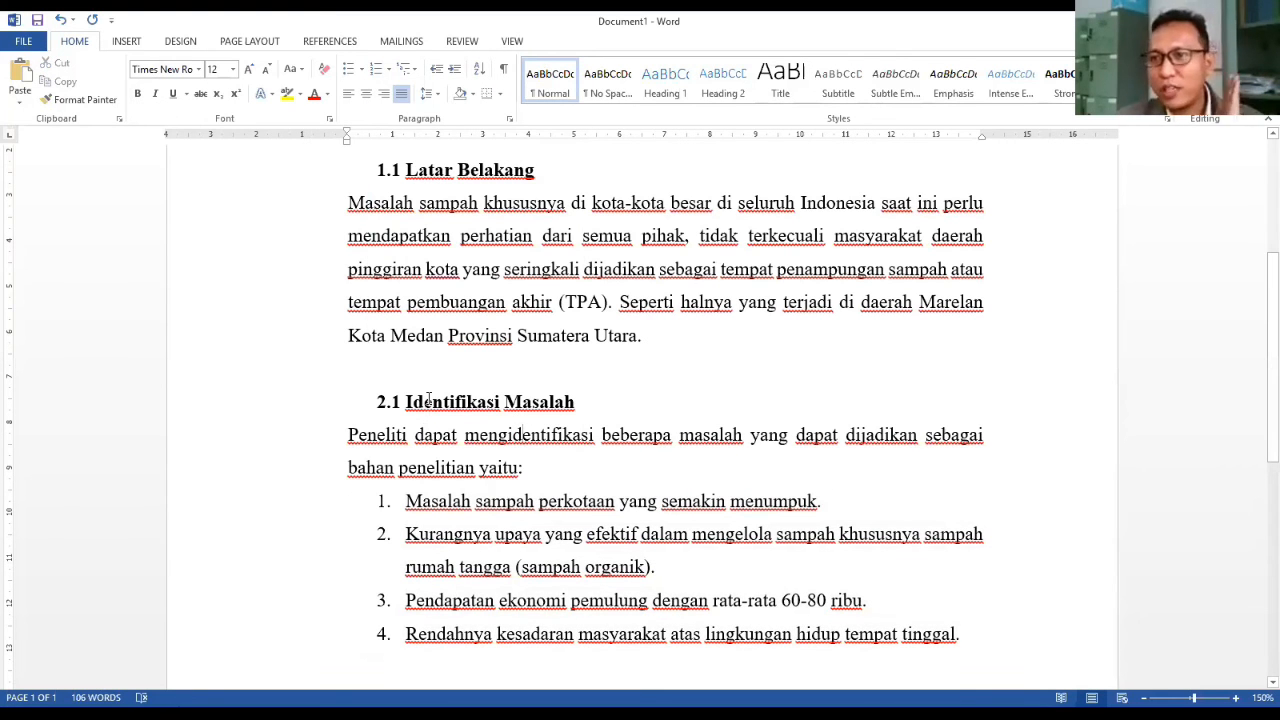
# - Align the "Latar Belakang" subheading's number with the page margin and set its hanging indent to about 0.75 cm
pyautogui.scroll(1, 429, 399)
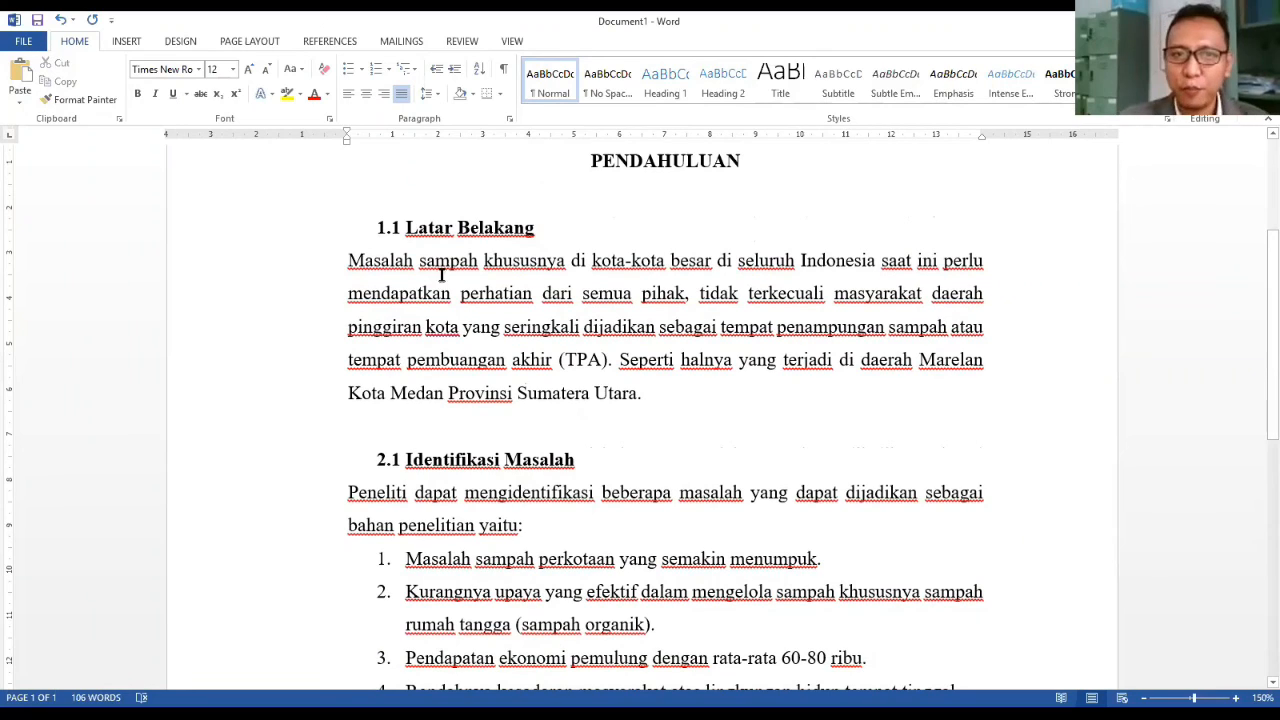
pyautogui.click(366, 455)
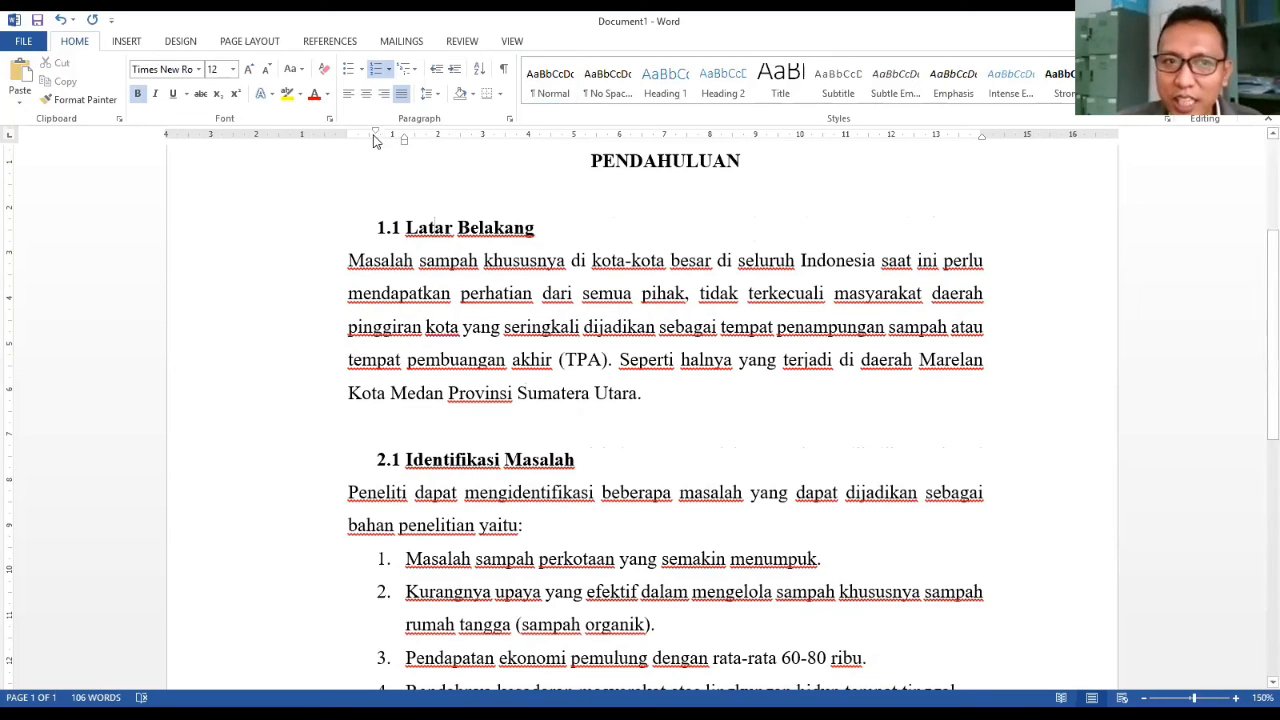
pyautogui.moveTo(377, 136)
pyautogui.mouseDown()
pyautogui.moveTo(406, 140)
pyautogui.moveTo(384, 150)
pyautogui.mouseUp()
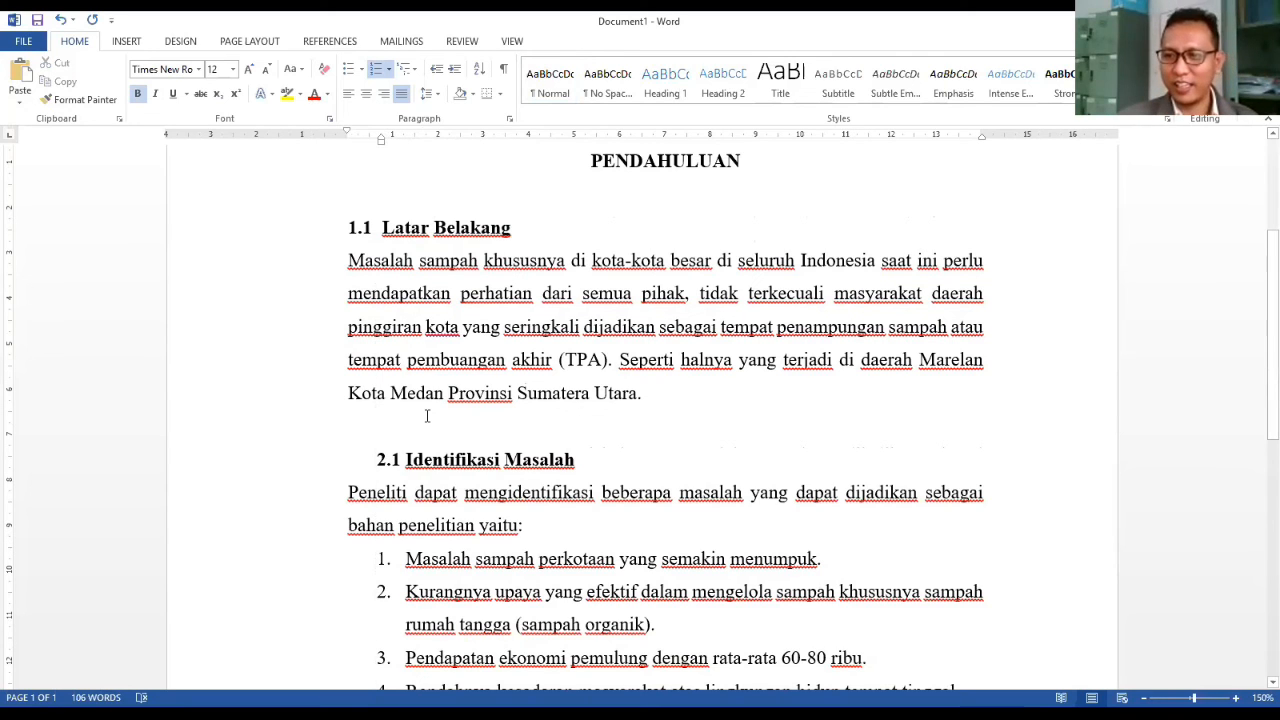
# - Indent the first line of the paragraph under "Latar Belakang" by about 1.5 cm
pyautogui.click(366, 260)
pyautogui.moveTo(347, 134); pyautogui.dragTo(349, 133)
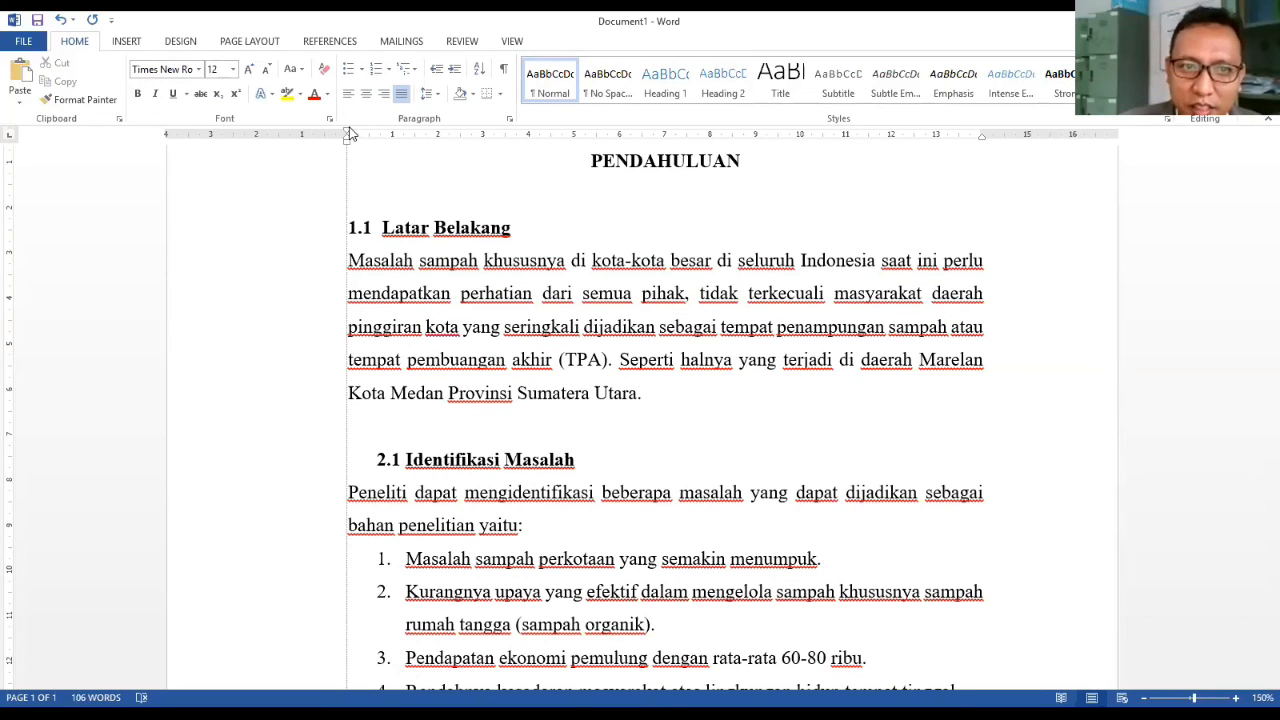
pyautogui.moveTo(349, 133); pyautogui.dragTo(415, 133)
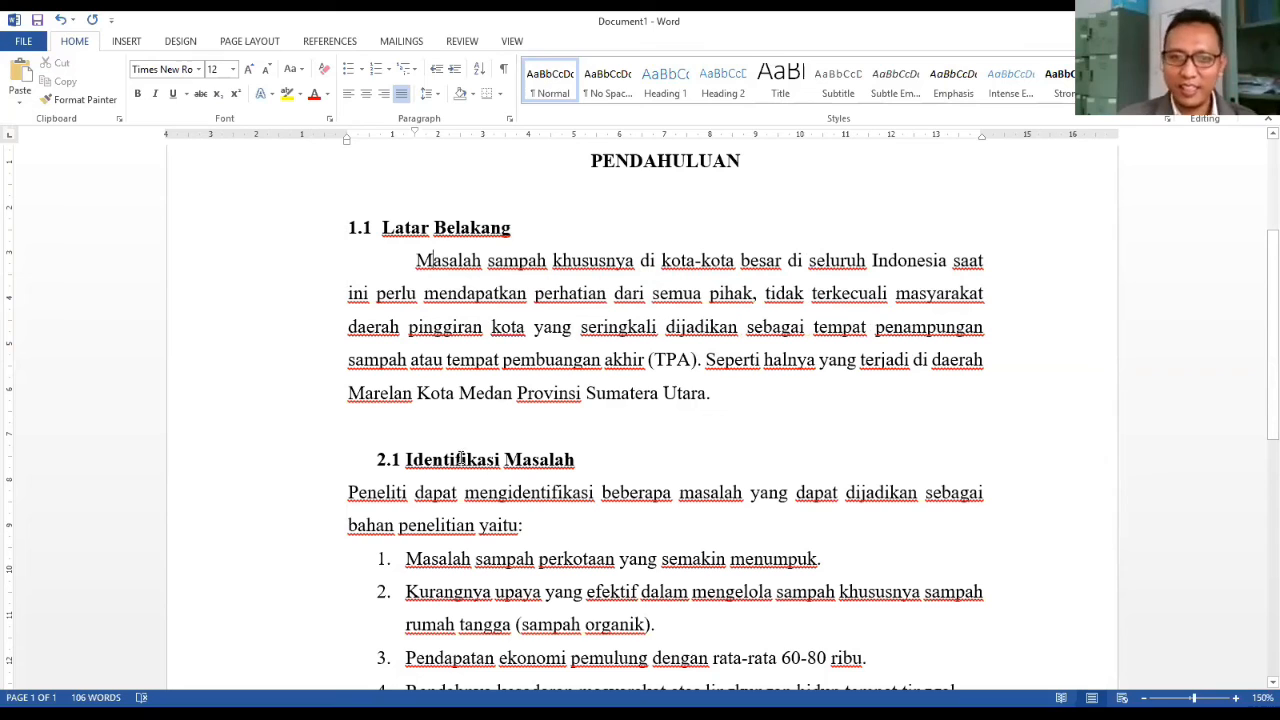
# - Copy the "Latar Belakang" subheading's adjusted indents to the "Identifikasi Masalah" subheading with Format Painter
pyautogui.click(461, 458)
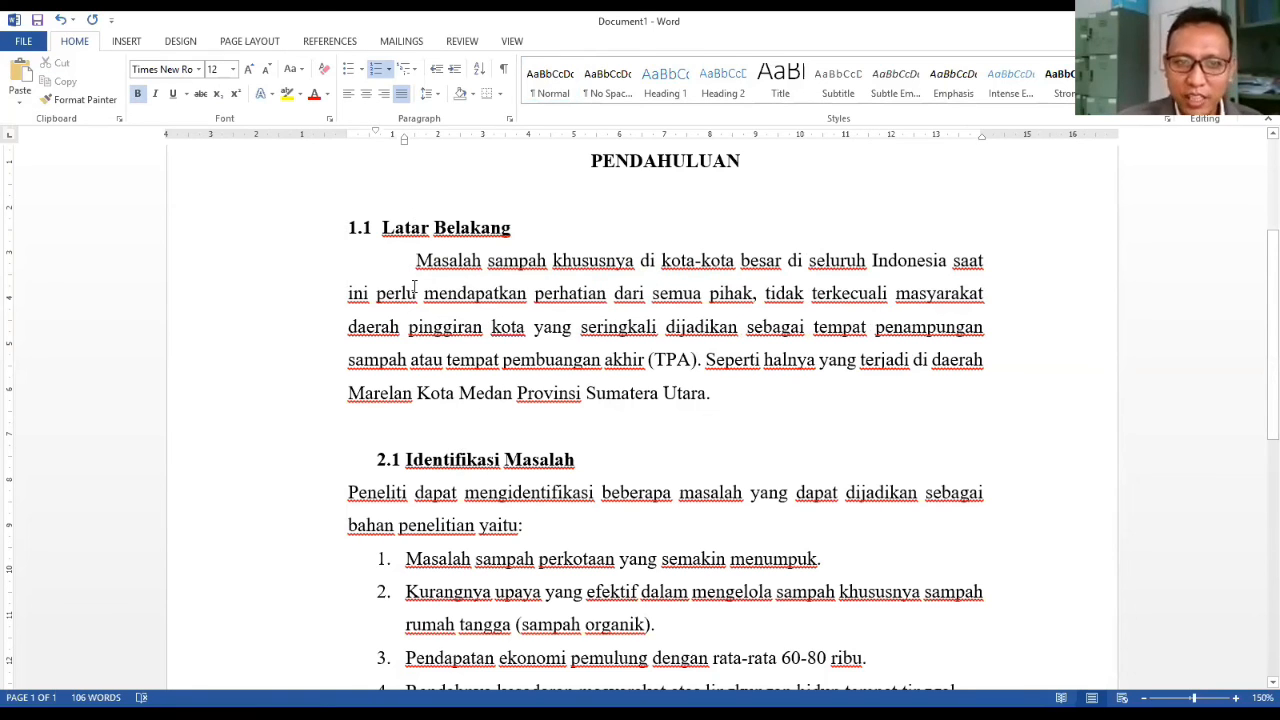
pyautogui.click(406, 227)
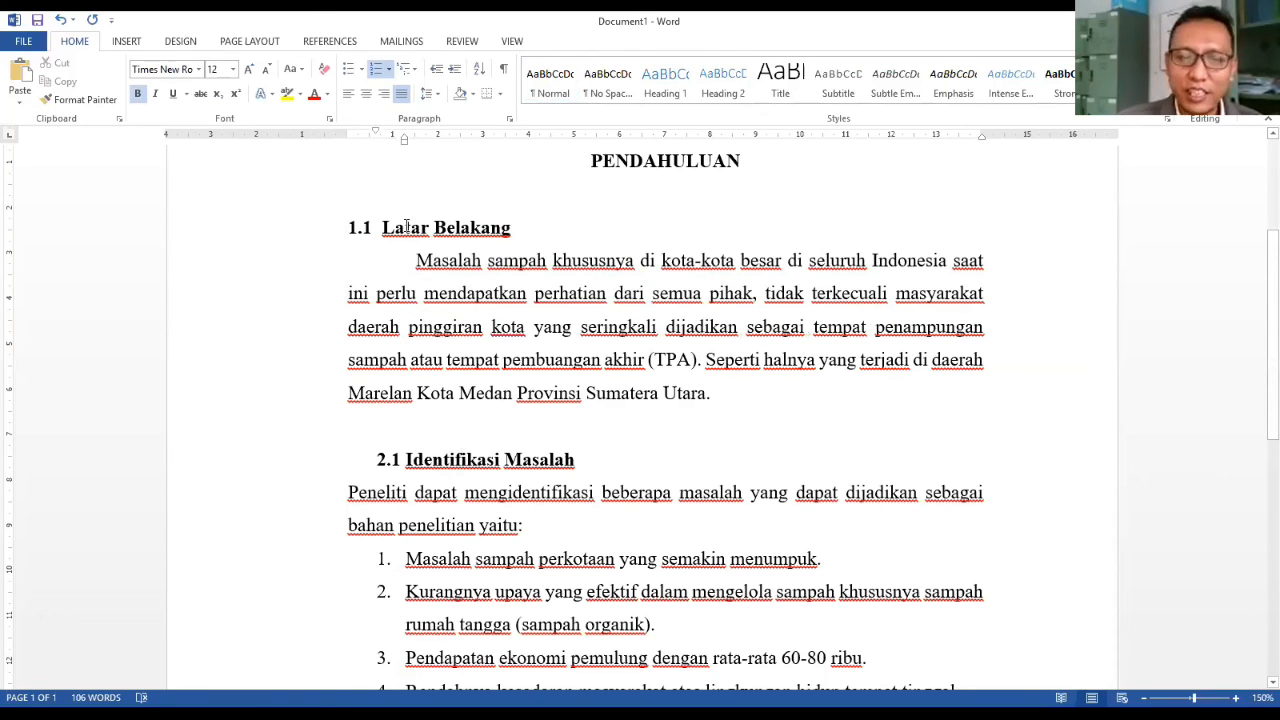
pyautogui.click(84, 100)
pyautogui.click(443, 460)
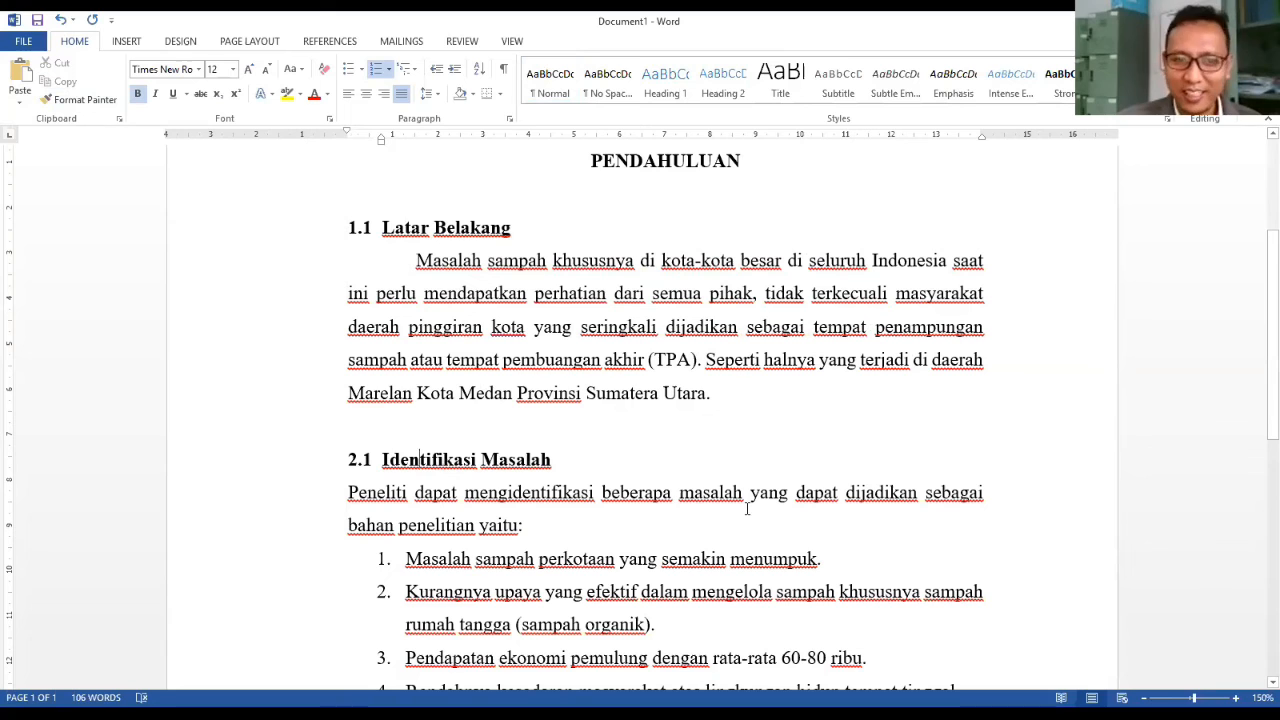
# - Copy the first-line indent of the "Latar Belakang" paragraph to the introductory paragraph under "Identifikasi Masalah" with Format Painter
pyautogui.click(458, 262)
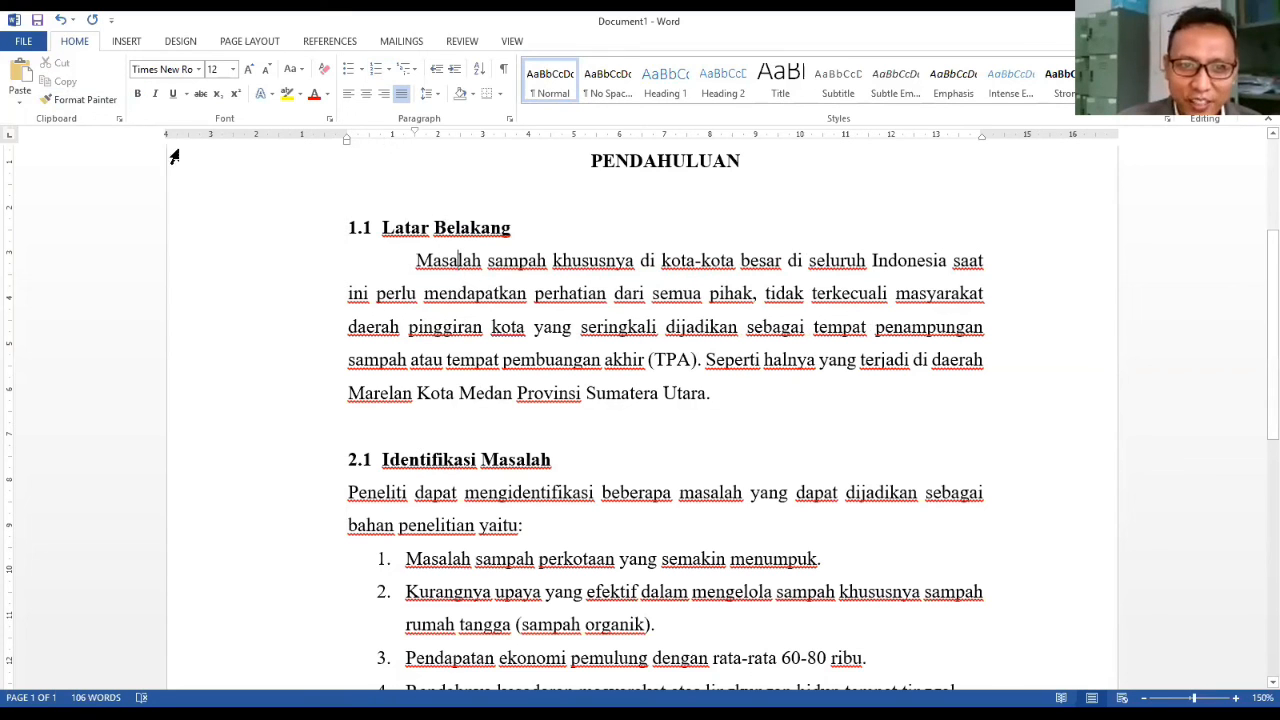
pyautogui.click(84, 100)
pyautogui.click(490, 493)
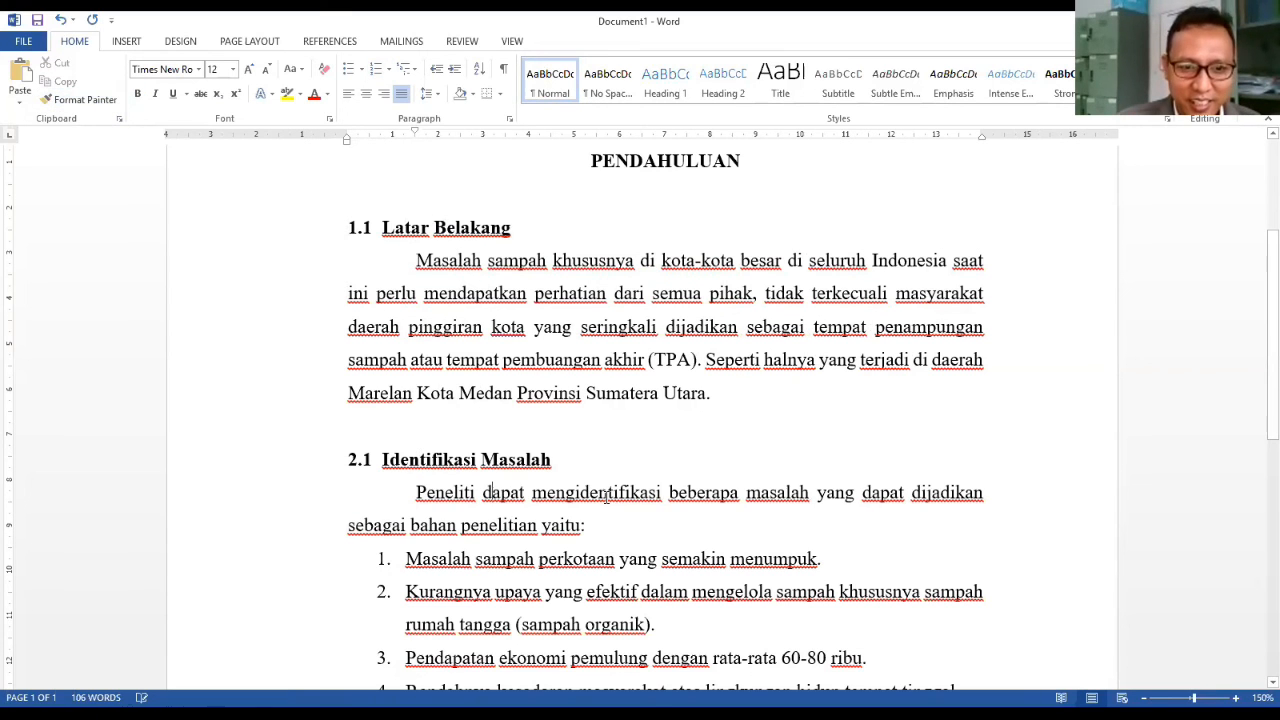
# - Align the four-item list's numbers with the page margin and set its hanging text indent to about 0.75 cm
pyautogui.scroll(-2, 616, 524)
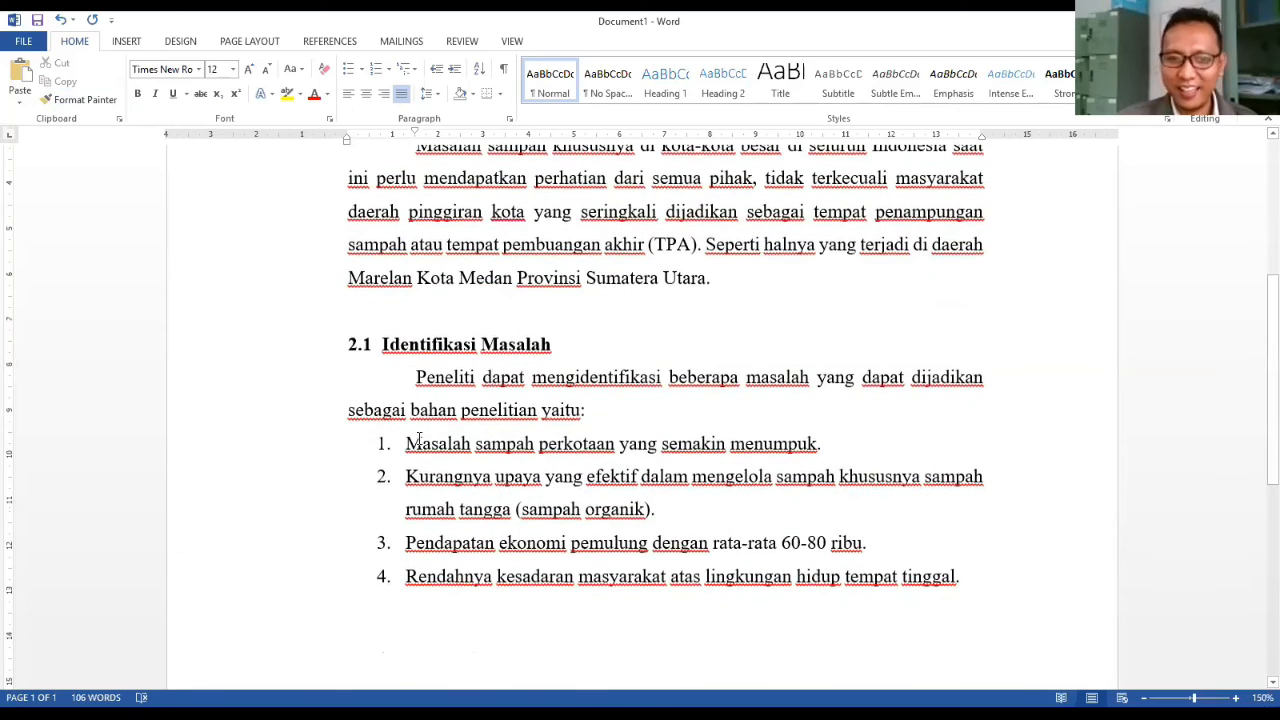
pyautogui.moveTo(407, 443); pyautogui.dragTo(900, 580)
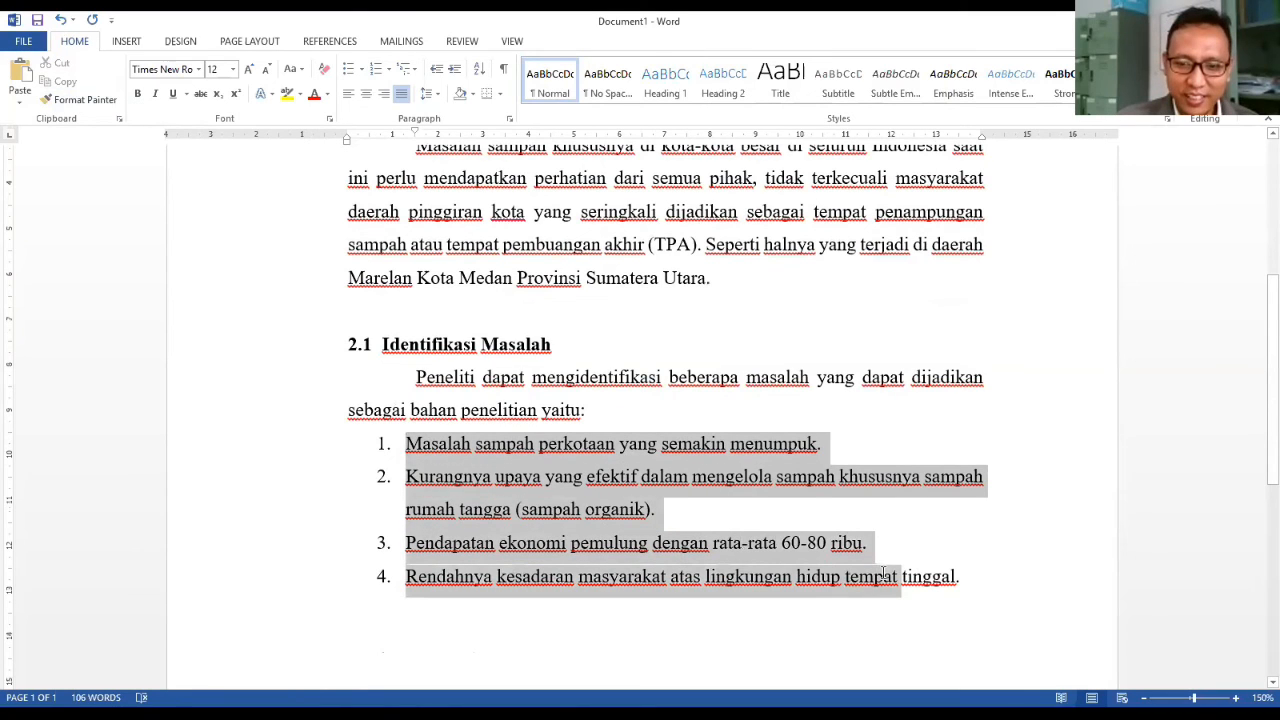
pyautogui.moveTo(375, 136); pyautogui.dragTo(348, 136)
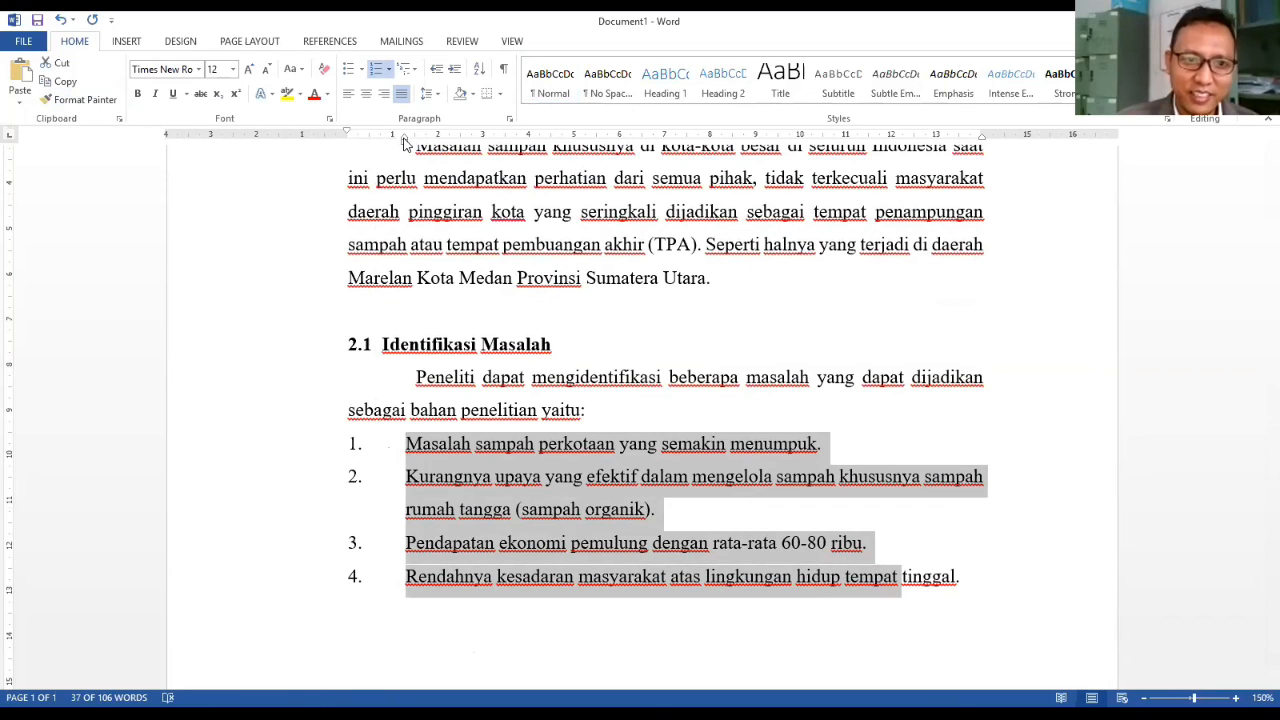
pyautogui.click(440, 152)
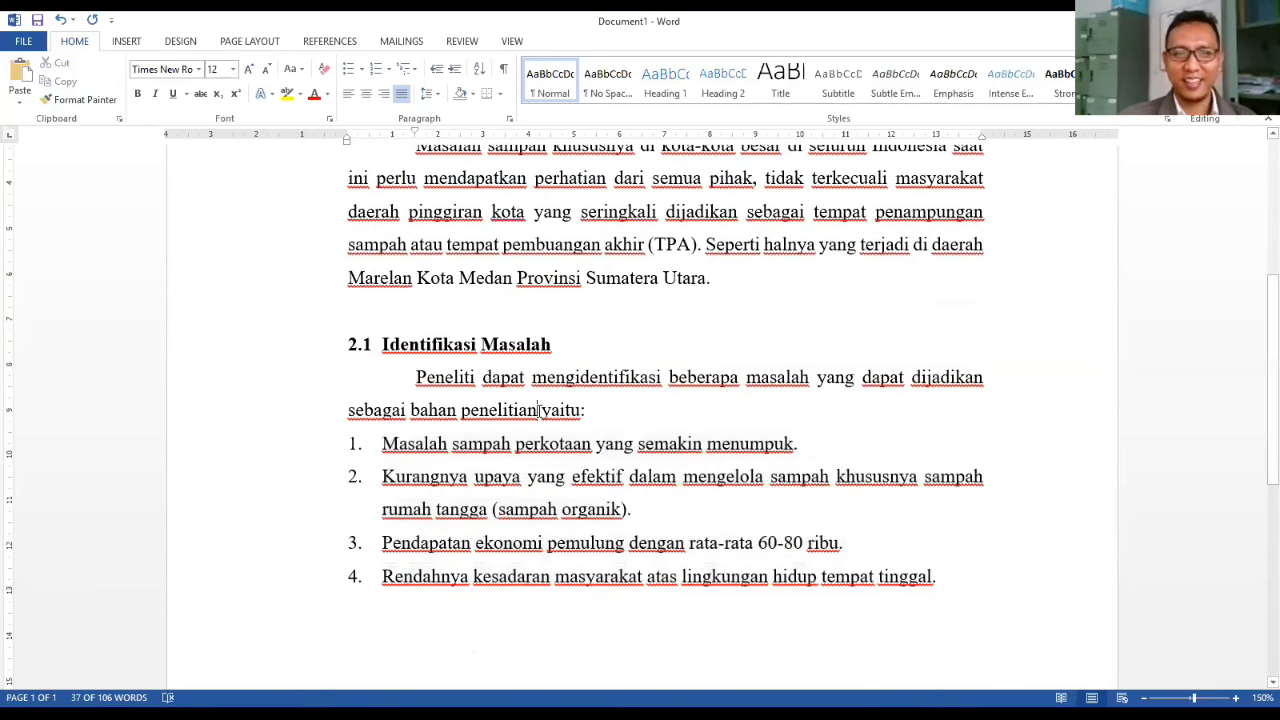
# - Reduce the first-line indent of the paragraphs under "Latar Belakang" and "Identifikasi Masalah" to about 0.75 cm, in line with the subheading text
pyautogui.scroll(2, 446, 200)
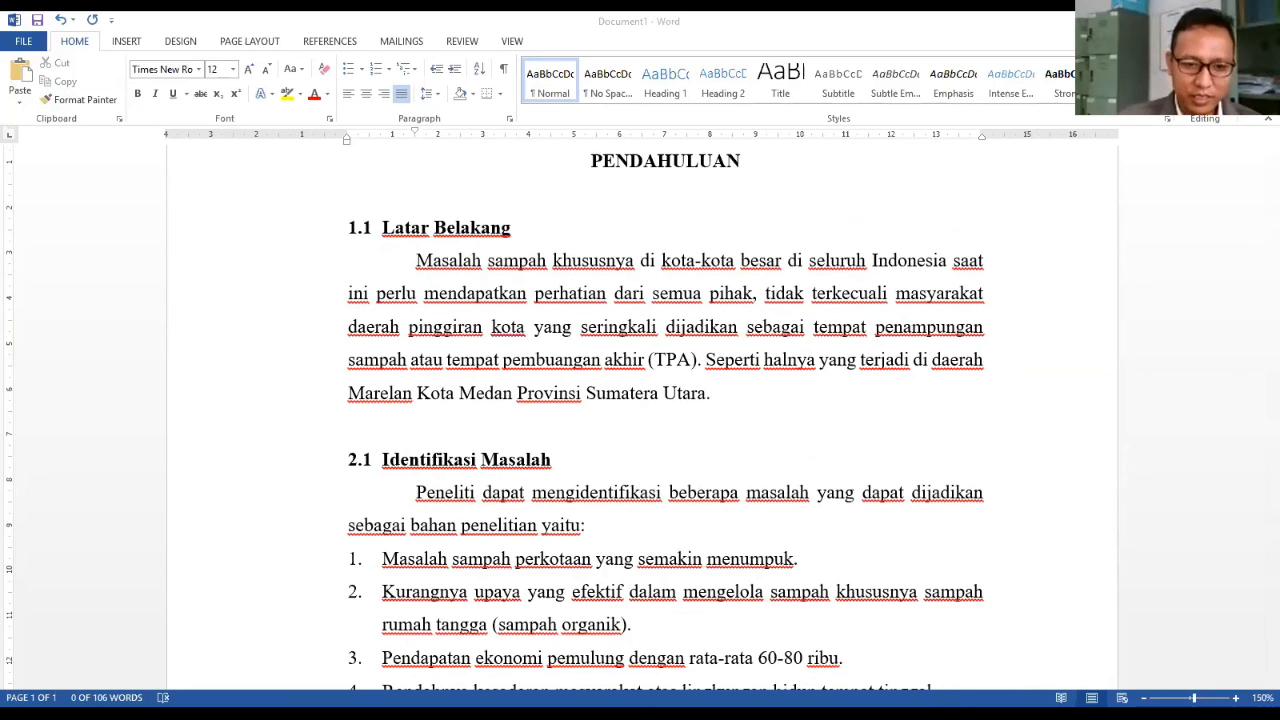
pyautogui.click(445, 262)
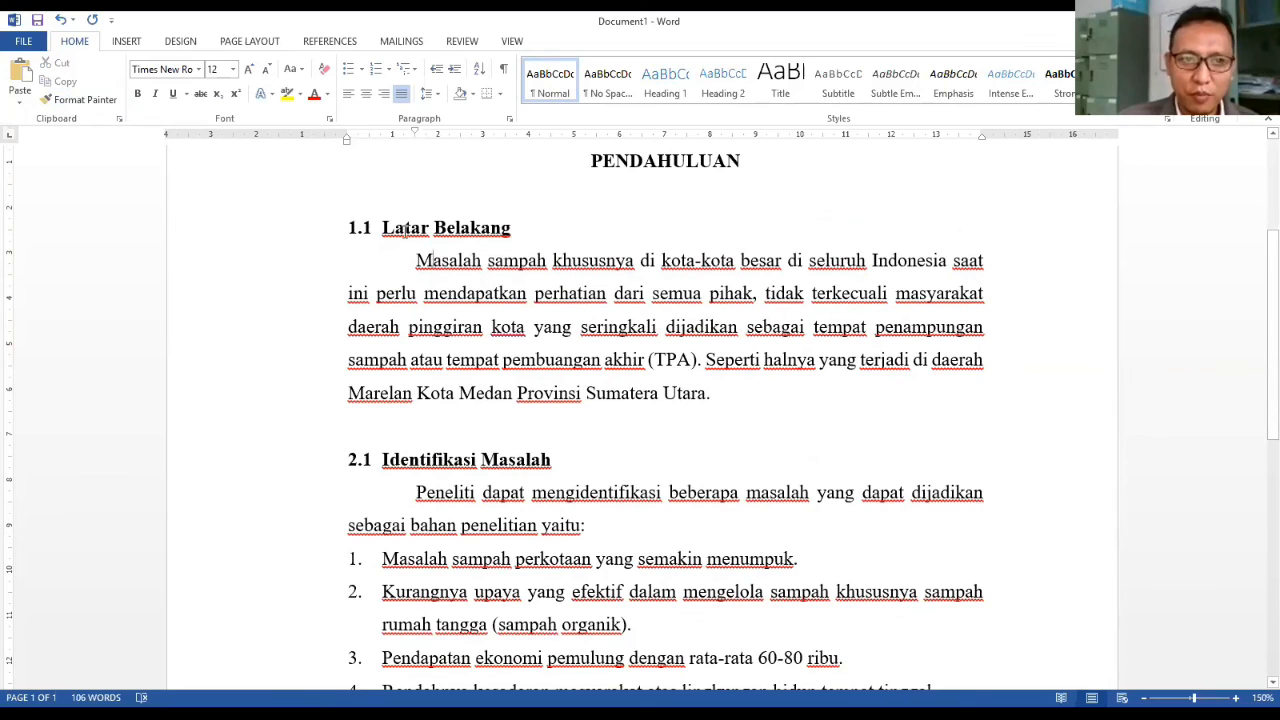
pyautogui.moveTo(412, 131); pyautogui.dragTo(381, 131)
pyautogui.click(425, 492)
pyautogui.click(487, 306)
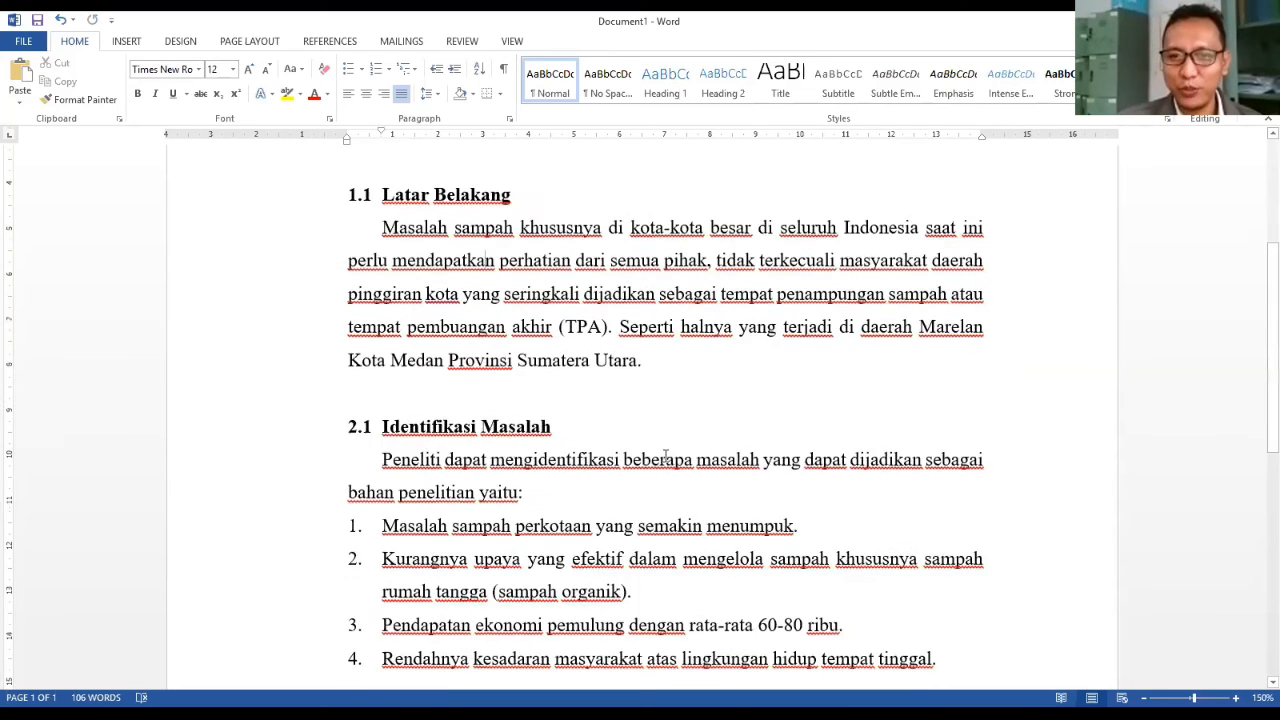
pyautogui.scroll(-3, 665, 456)
pyautogui.scroll(3, 665, 456)
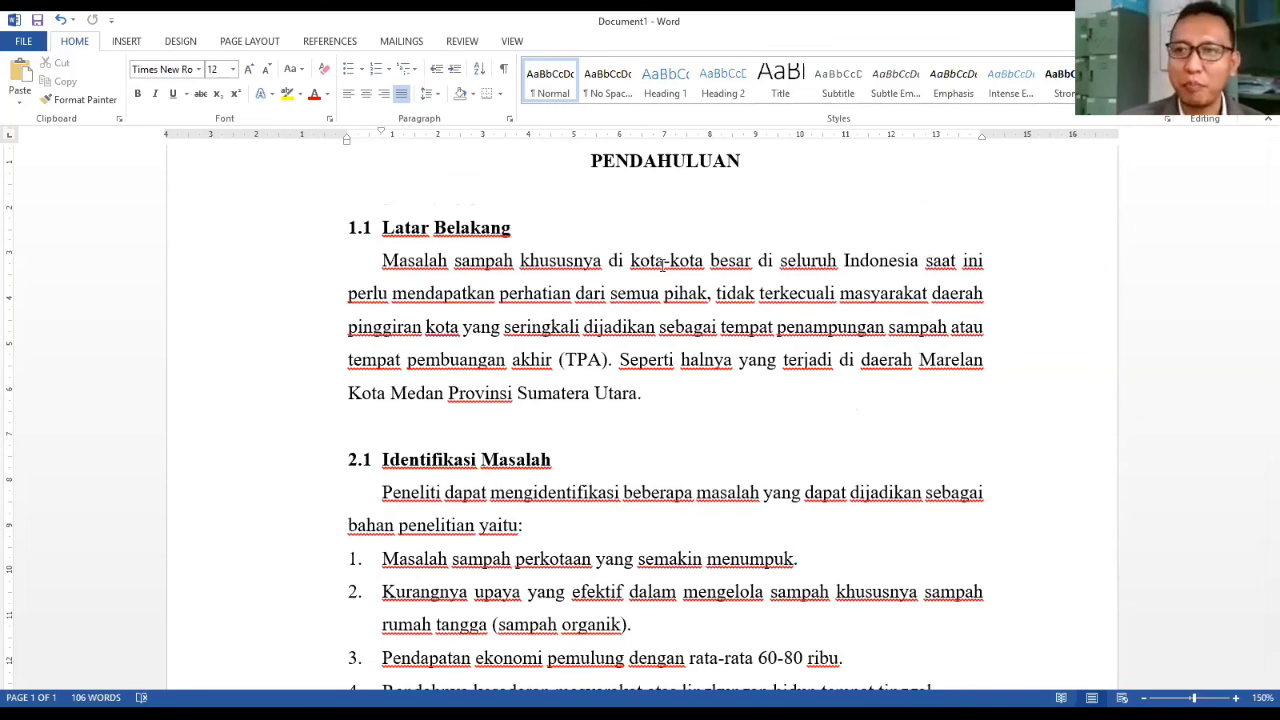
pyautogui.scroll(-1, 665, 295)
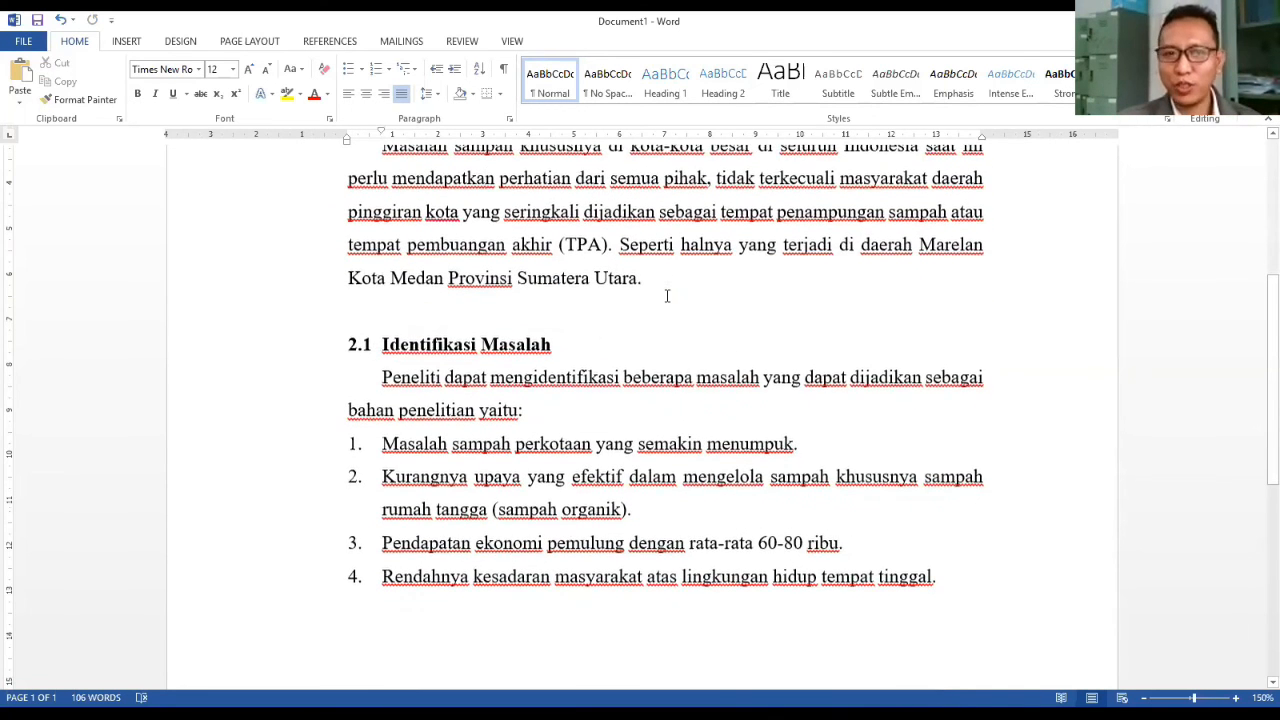
pyautogui.scroll(-1, 467, 440)
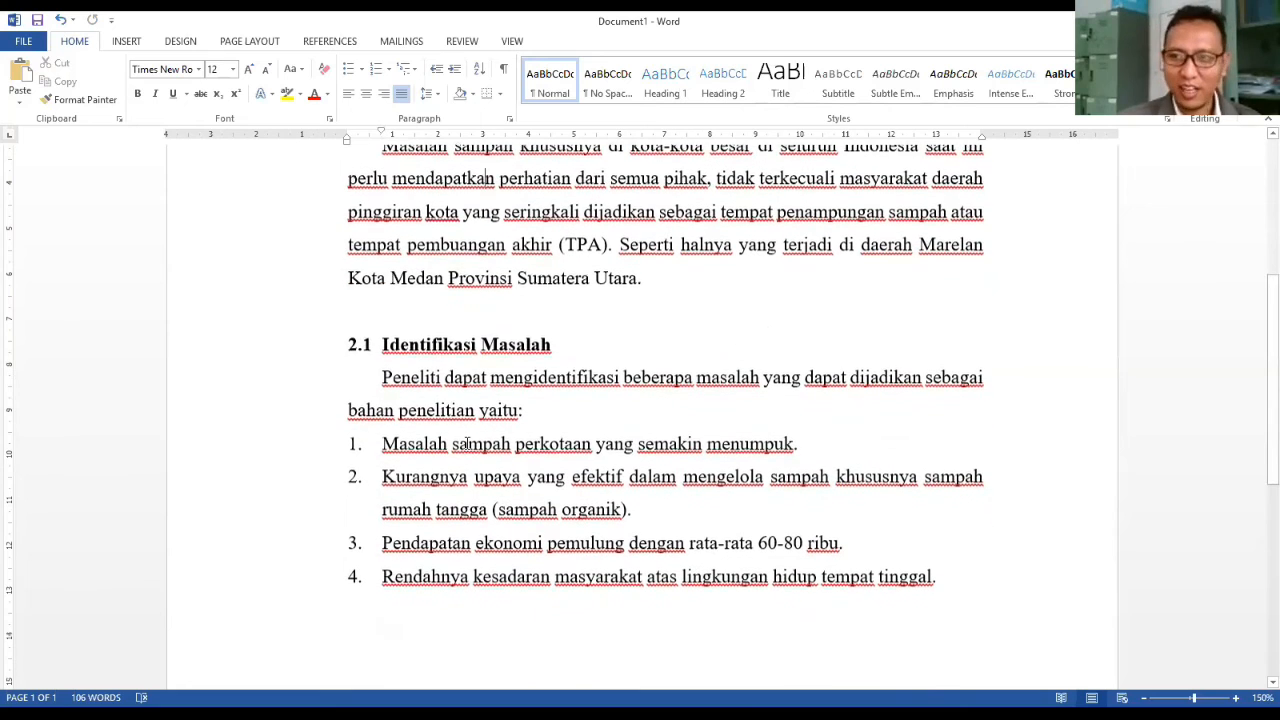